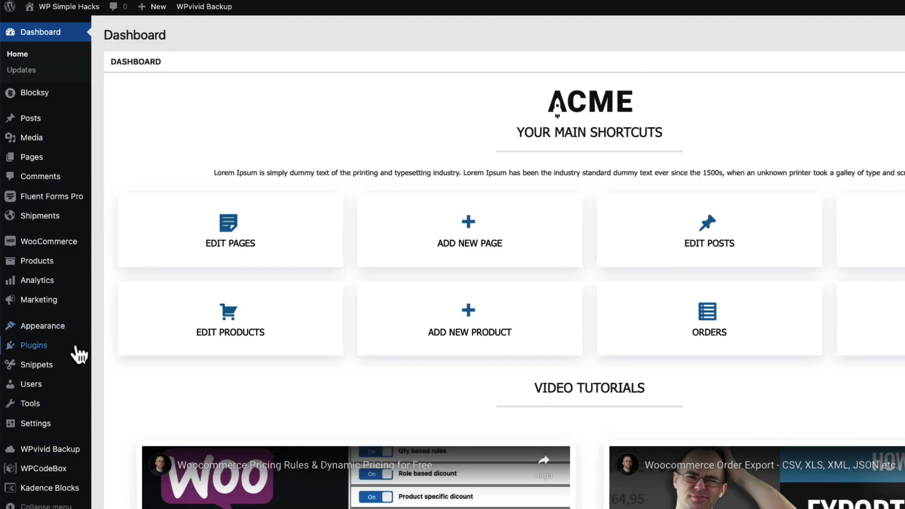
# - Install and activate the BC Custom Thank You Page Builder For WooCommerce plugin, and open its Woo Custom Thank You Pages settings
pyautogui.moveTo(71, 351)
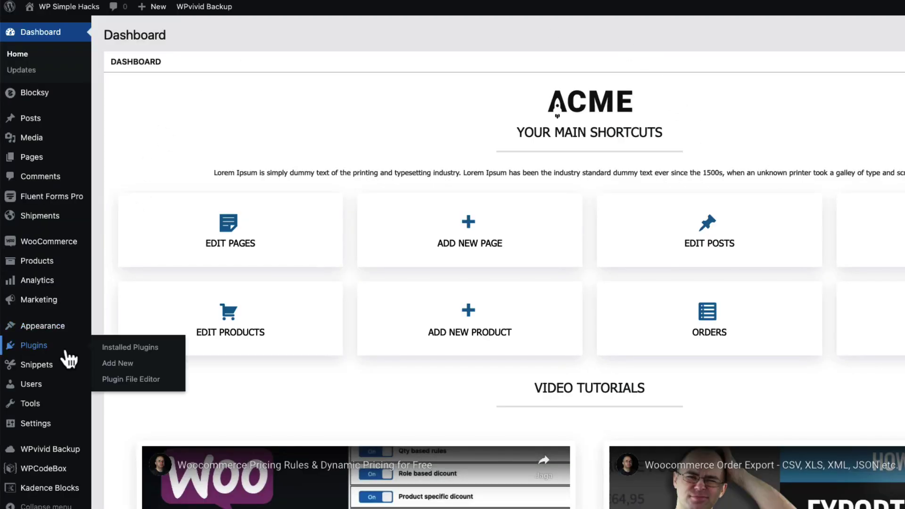
pyautogui.click(126, 364)
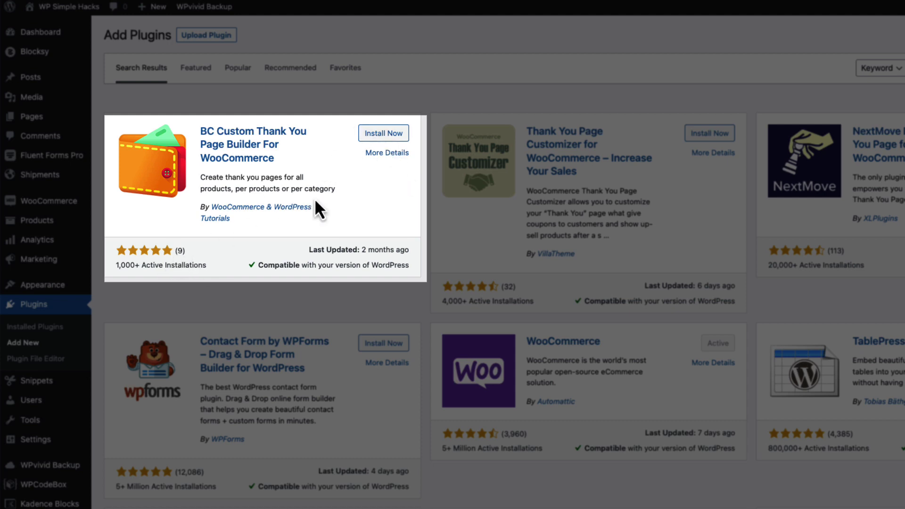
pyautogui.click(377, 135)
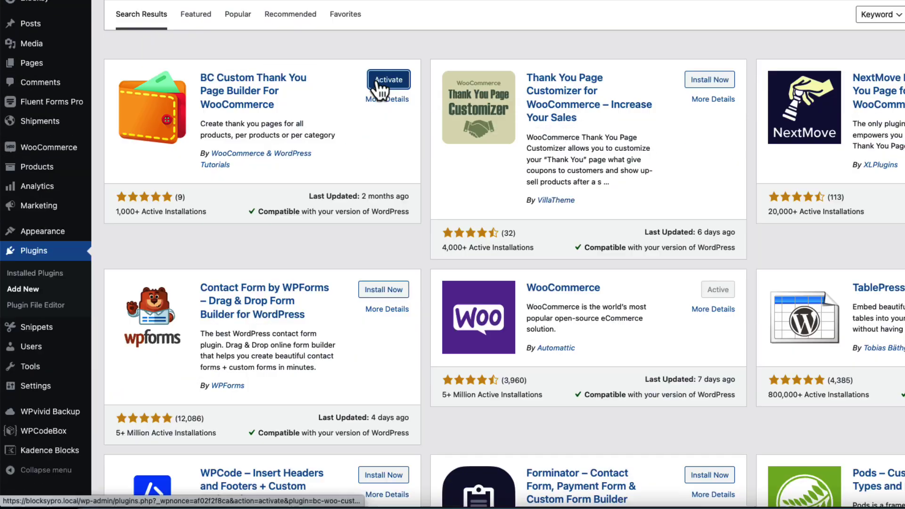
pyautogui.click(378, 139)
pyautogui.moveTo(79, 434)
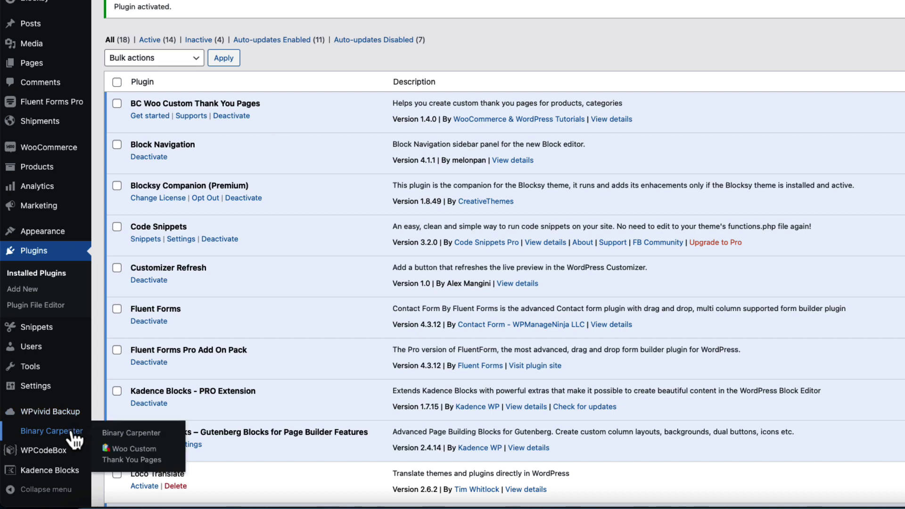
pyautogui.click(142, 462)
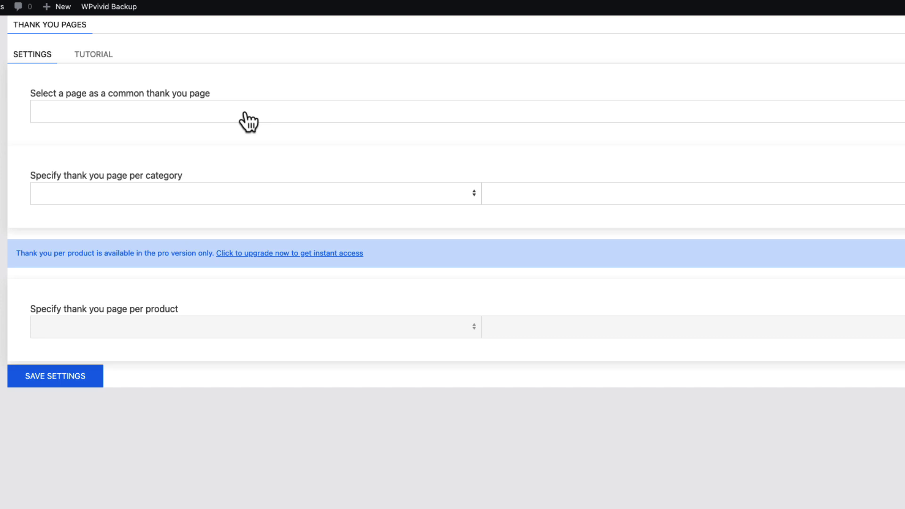
# - Assign the Calendar page as the thank you page for the All accessories category
pyautogui.click(134, 202)
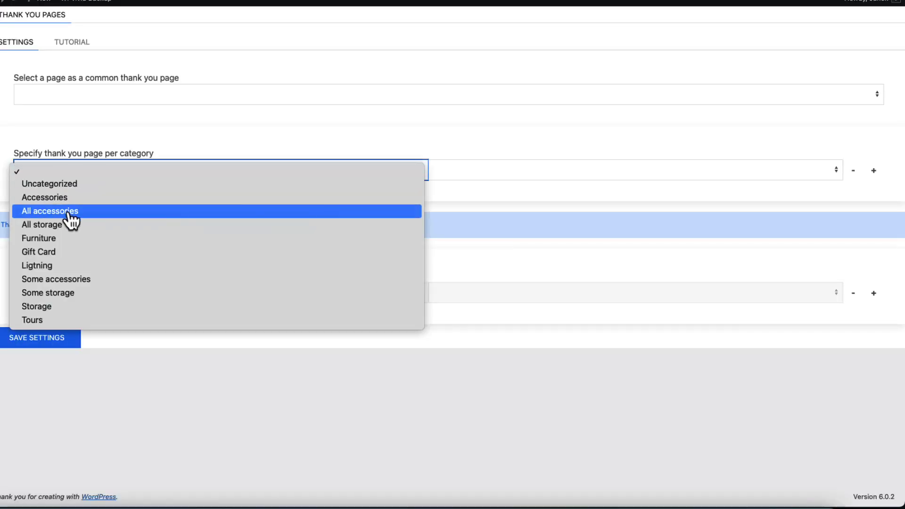
pyautogui.click(69, 213)
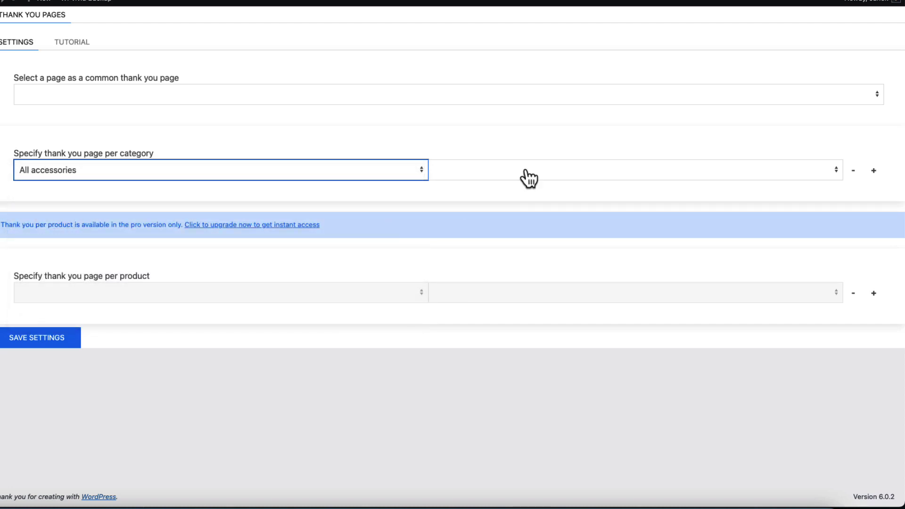
pyautogui.click(529, 179)
pyautogui.click(461, 239)
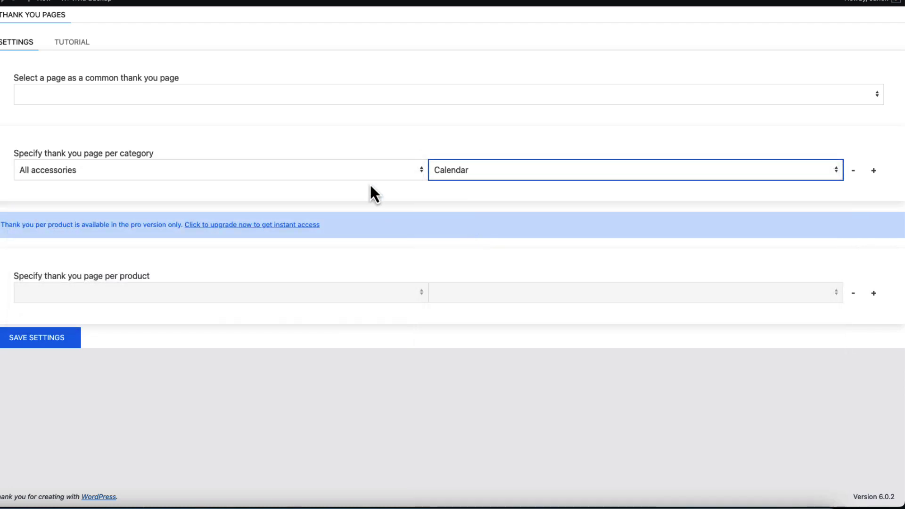
# - Add a second category rule that assigns the Gift Card page to the Ligtning category
pyautogui.click(874, 170)
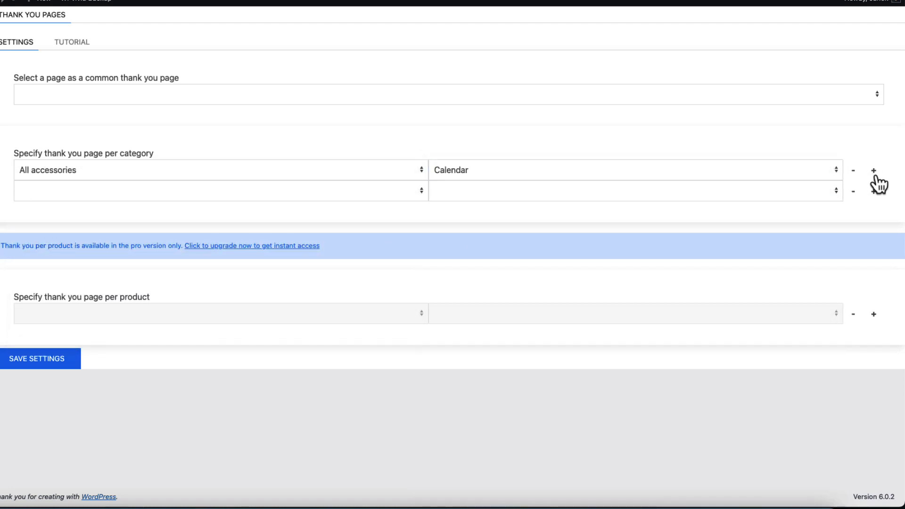
pyautogui.click(146, 193)
pyautogui.click(70, 286)
pyautogui.click(496, 195)
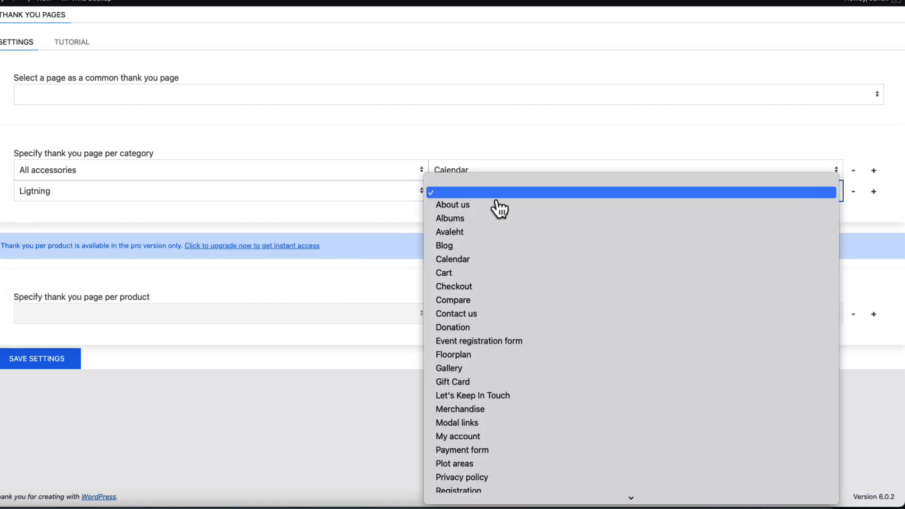
pyautogui.click(461, 383)
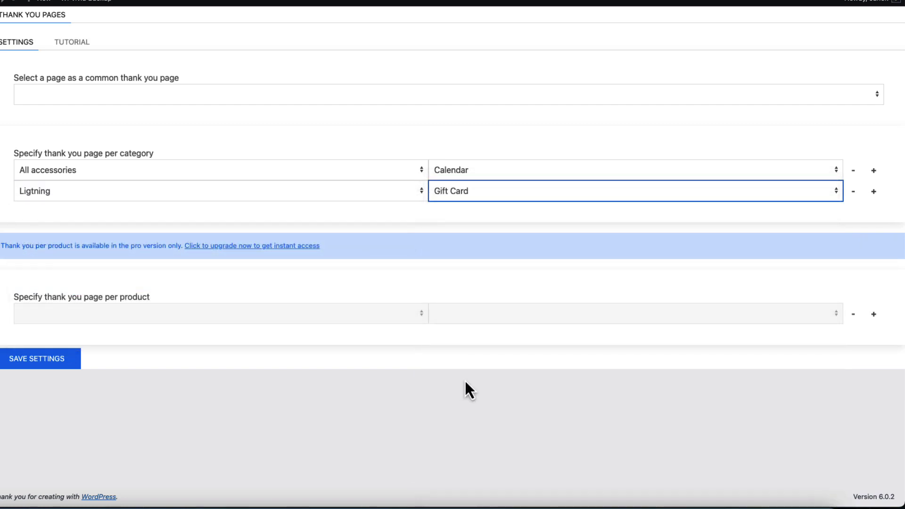
# - Remove the second category rule and clear both the category and the page in the first rule
pyautogui.click(854, 191)
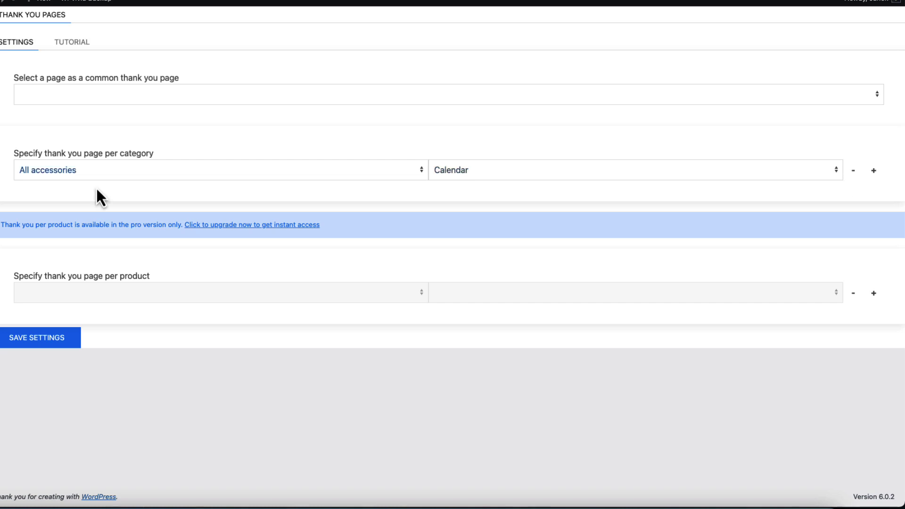
pyautogui.click(99, 170)
pyautogui.click(75, 133)
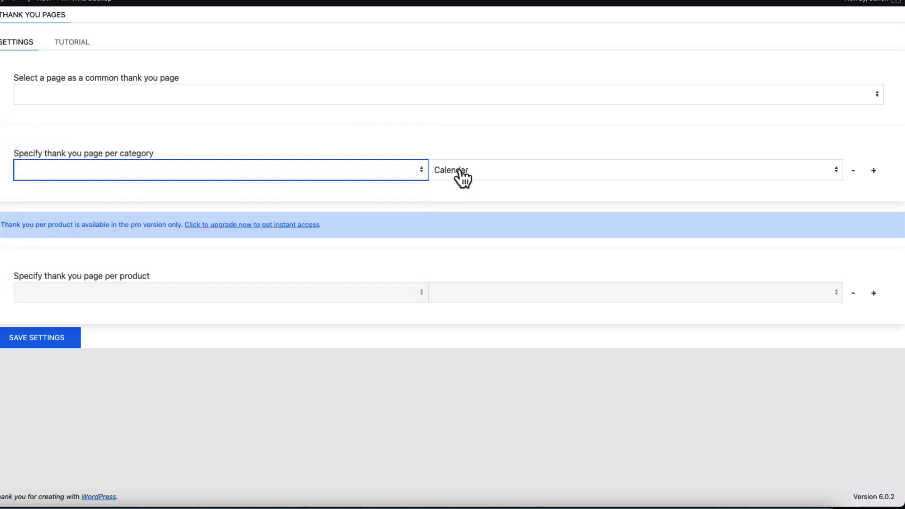
pyautogui.click(464, 178)
pyautogui.click(472, 98)
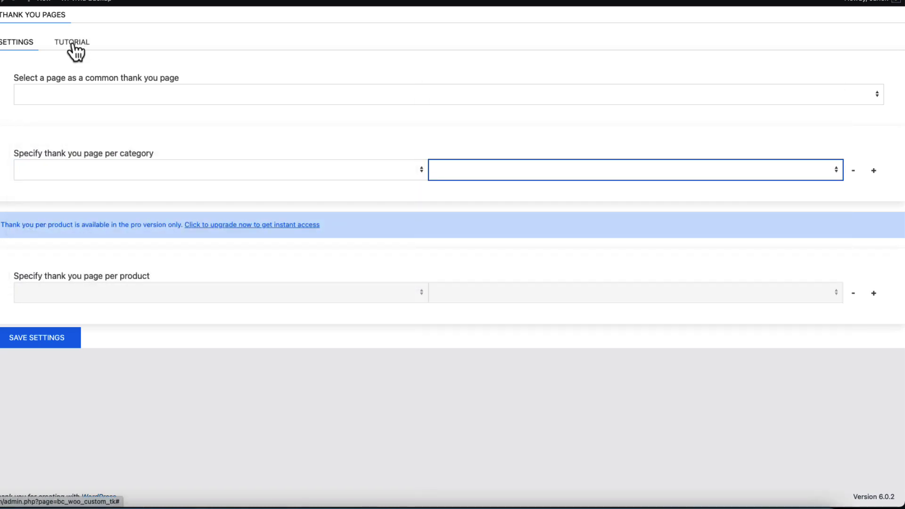
# - Open the shortcode list from the plugin's tutorial section and examine the shortcodes available for order, billing and shipping data
pyautogui.click(73, 48)
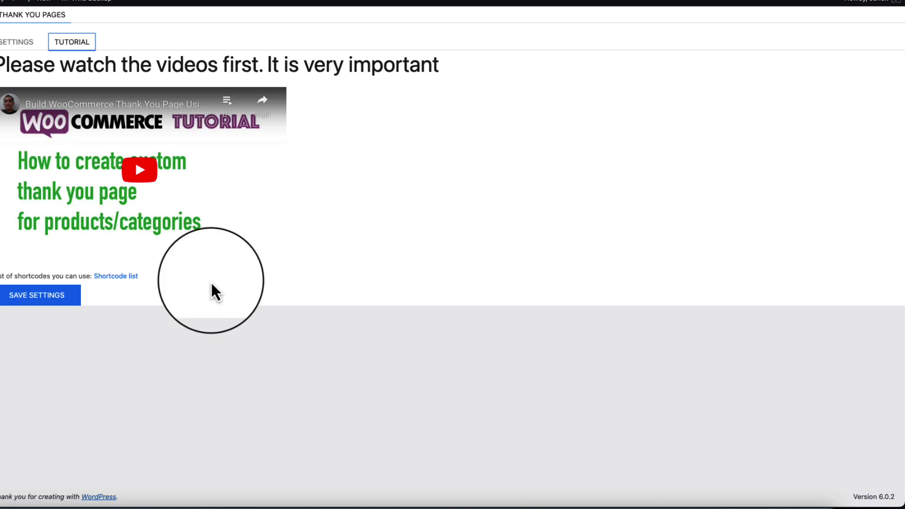
pyautogui.click(108, 280)
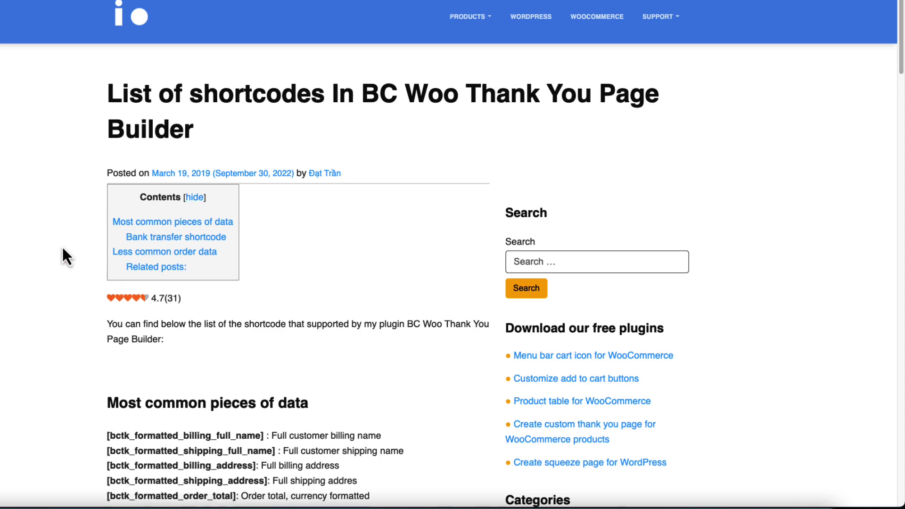
pyautogui.scroll(-4, 52, 238)
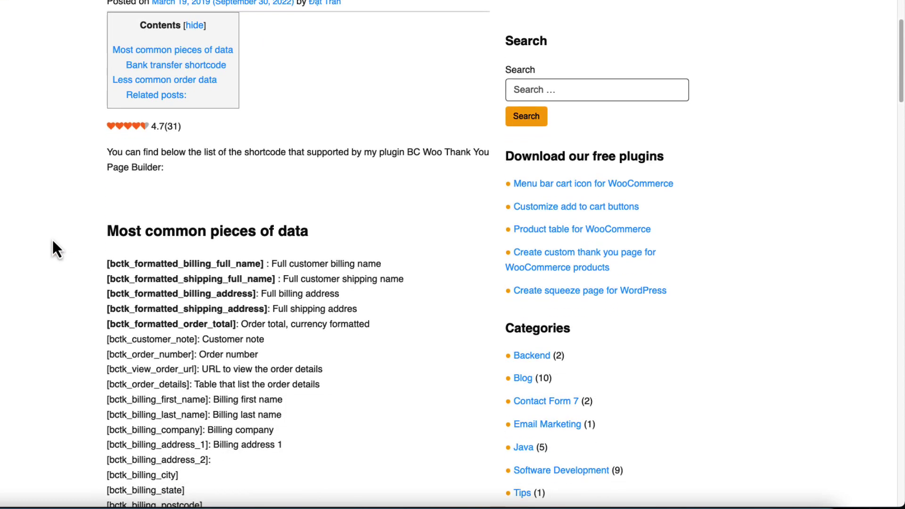
pyautogui.scroll(3, 52, 239)
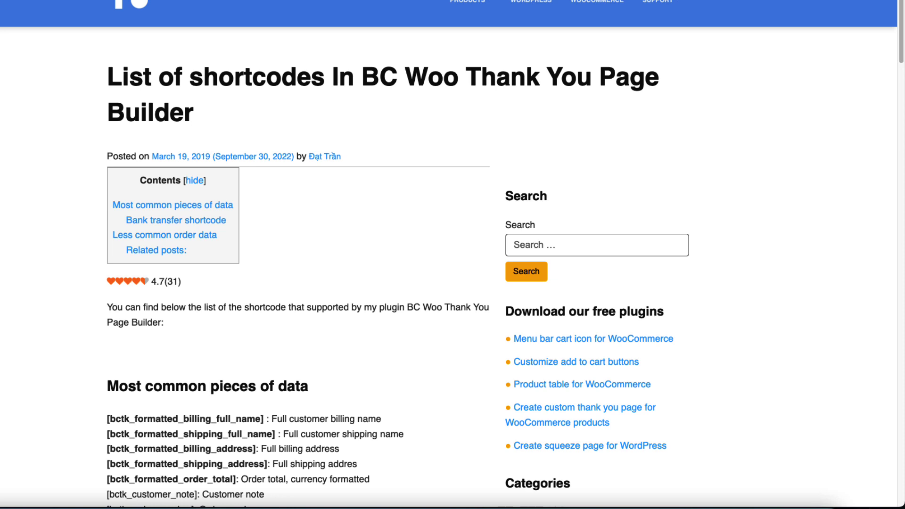
pyautogui.scroll(-5, 3, 161)
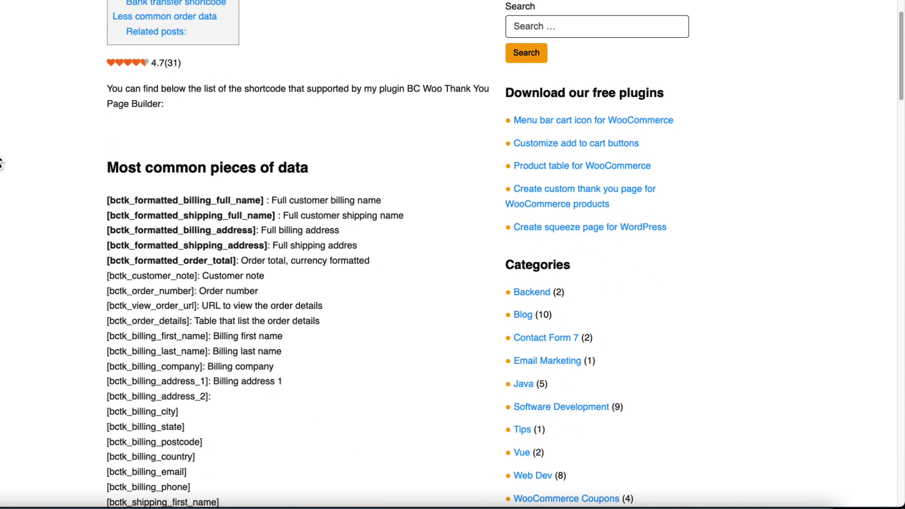
pyautogui.scroll(-3, 1, 163)
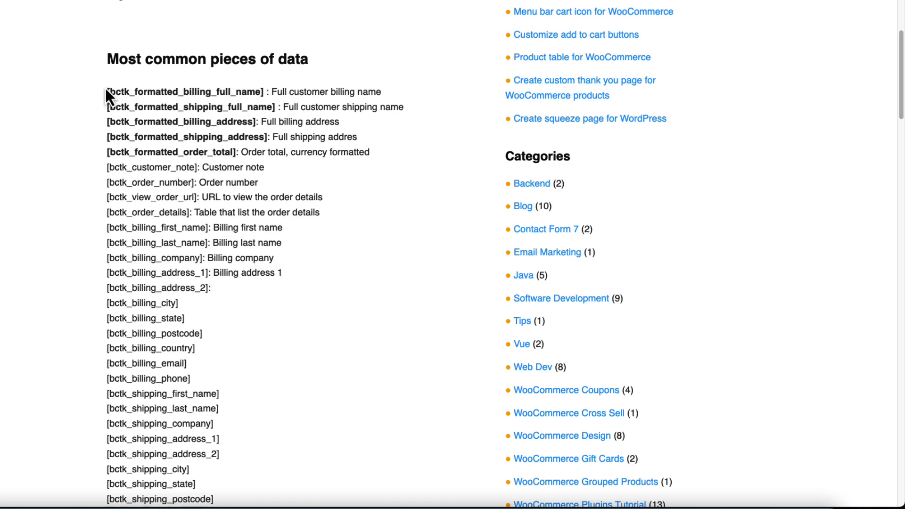
pyautogui.moveTo(103, 90); pyautogui.dragTo(219, 192)
pyautogui.scroll(-12, 221, 197)
pyautogui.scroll(-10, 222, 198)
pyautogui.scroll(11, 260, 185)
pyautogui.scroll(10, 258, 178)
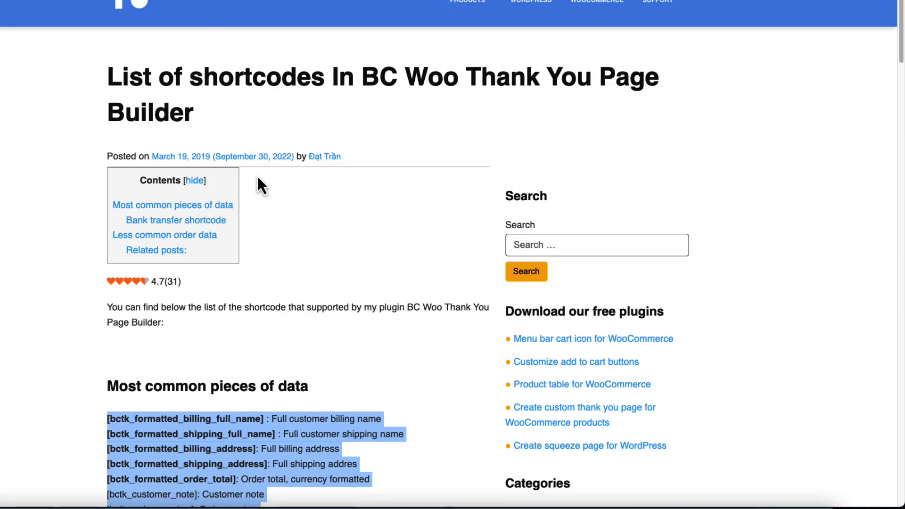
pyautogui.scroll(-3, 259, 184)
pyautogui.click(384, 292)
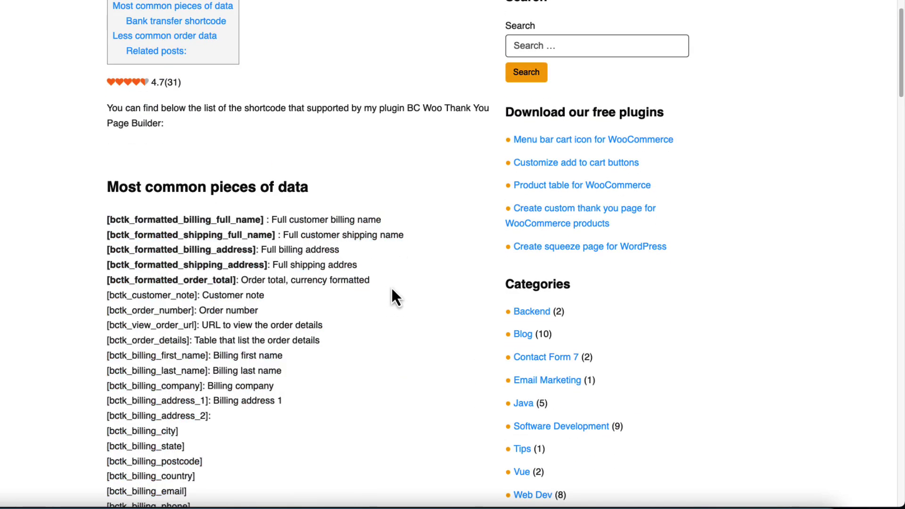
# - Return to the WordPress admin and add a new page titled "Custom thank you page"
pyautogui.hotkey('ctrl', 'shift', 'Tab')
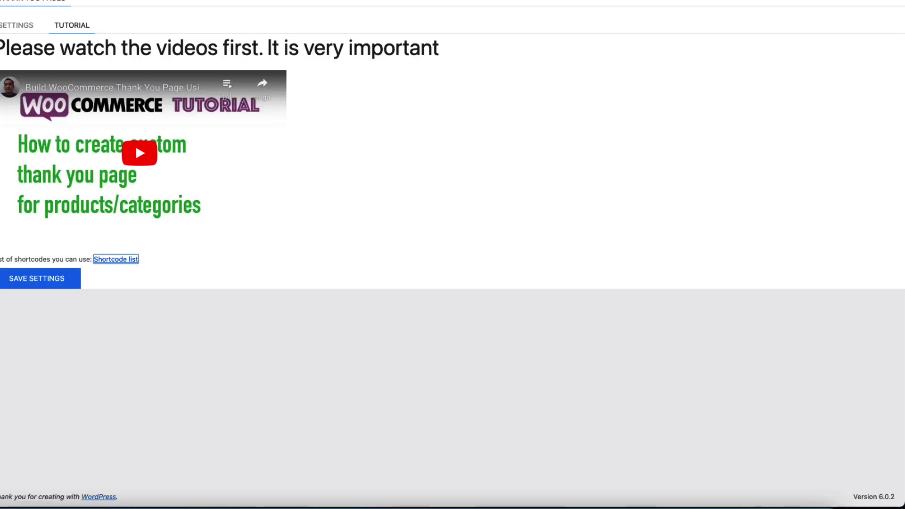
pyautogui.moveTo(35, 86)
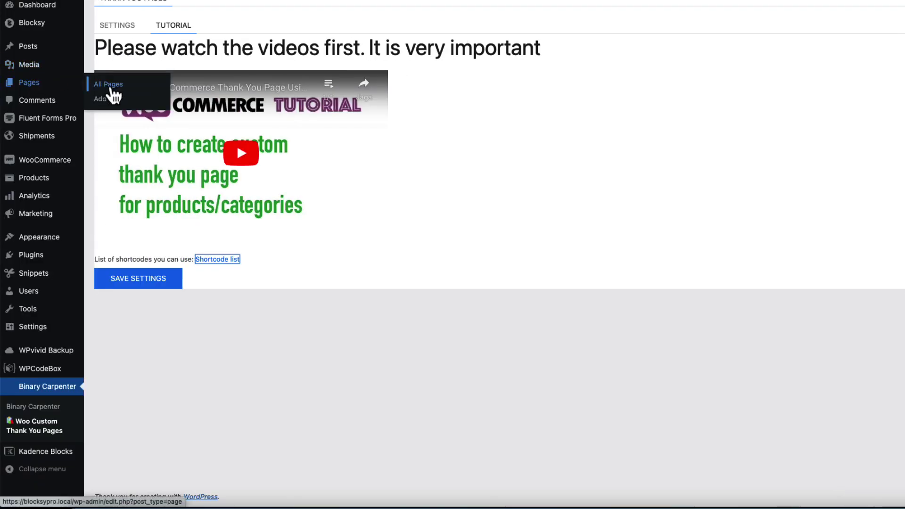
pyautogui.click(113, 102)
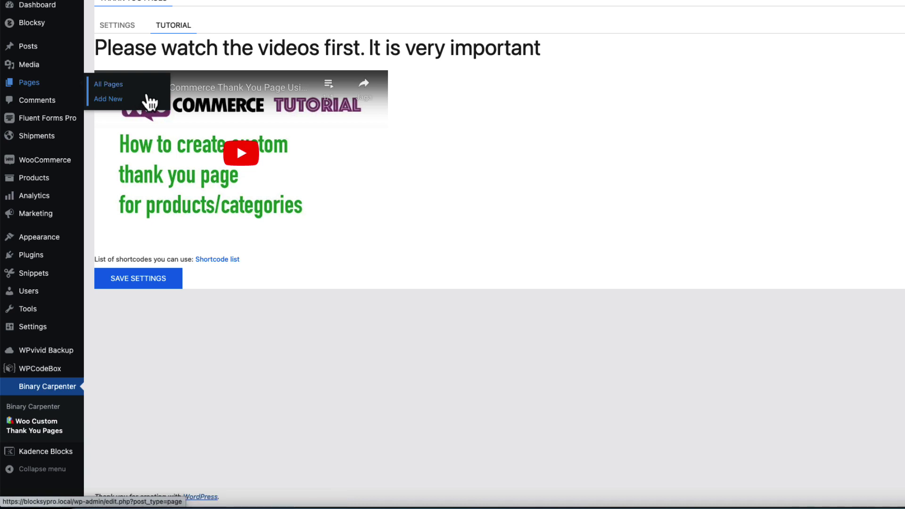
pyautogui.write('Custom thank you page')
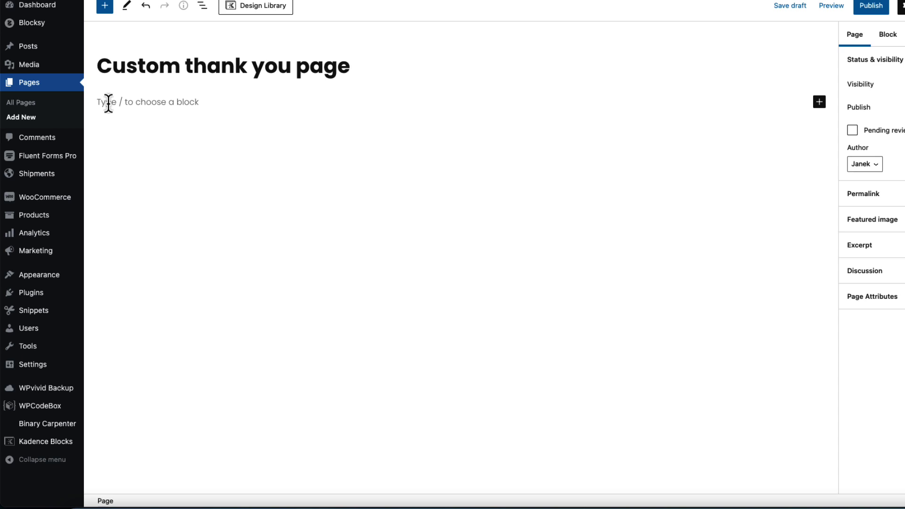
# - Insert a Row Layout block below the title and fill it with the "Create Amazing Content with Gutenberg" Hero design from the Design Library
pyautogui.click(134, 101)
pyautogui.write('/ro')
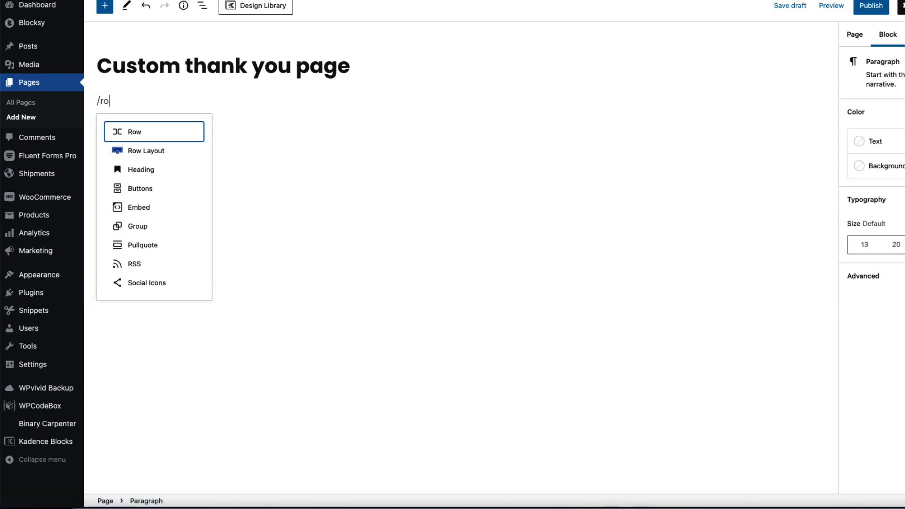
pyautogui.click(141, 150)
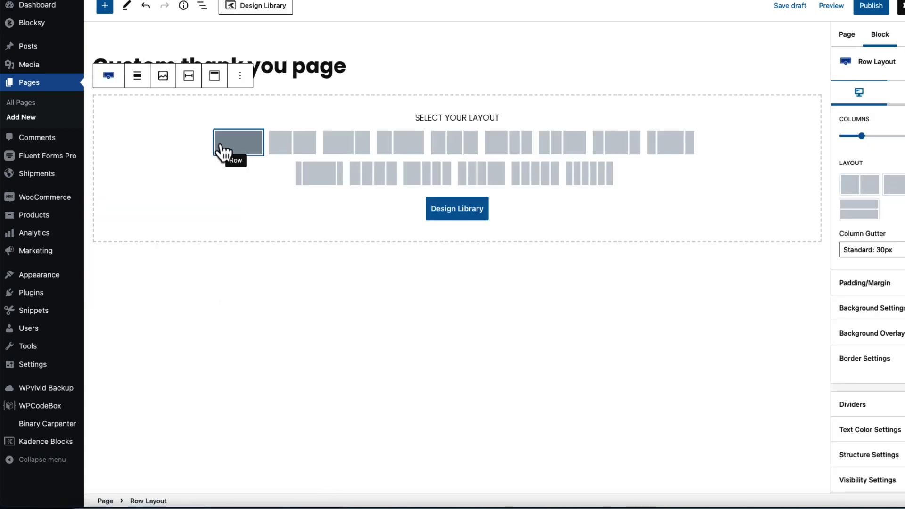
pyautogui.click(464, 213)
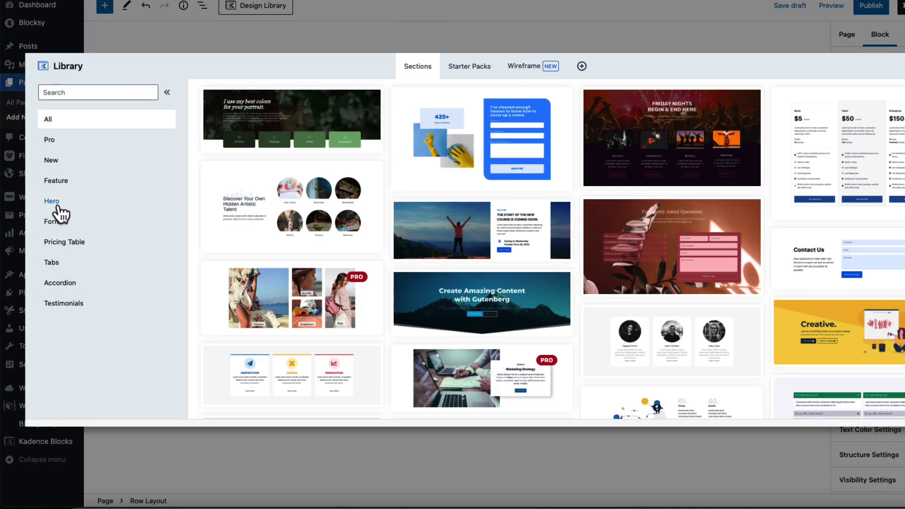
pyautogui.click(55, 204)
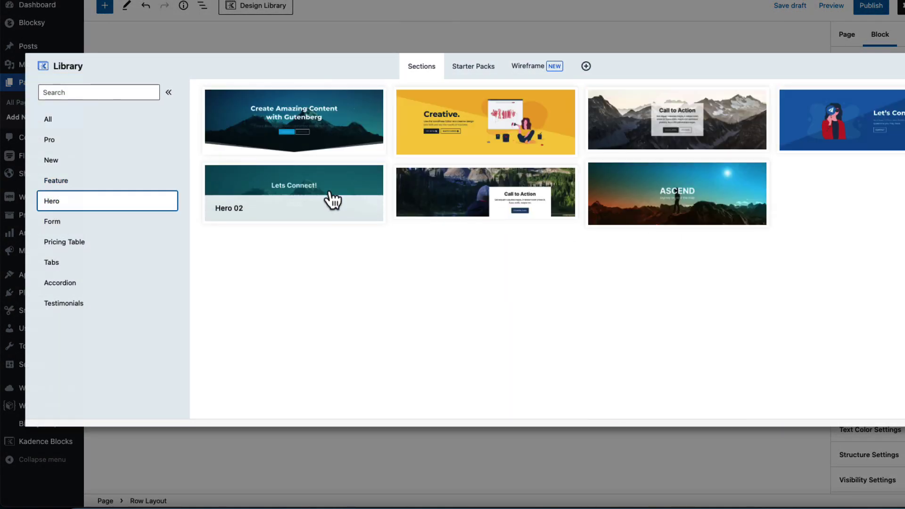
pyautogui.click(330, 106)
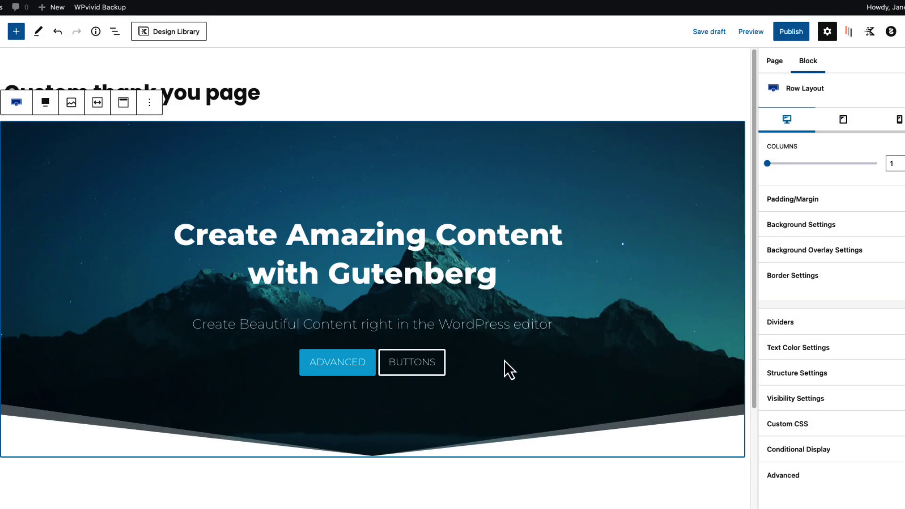
# - Delete the hero section's buttons and replace its main heading with "Thank you for you order,"
pyautogui.click(588, 331)
pyautogui.press('Delete')
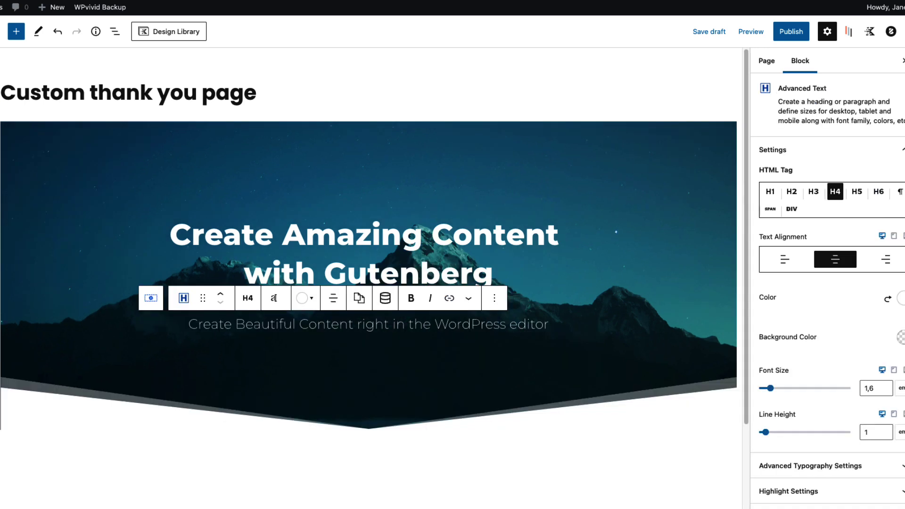
pyautogui.click(346, 239)
pyautogui.hotkey('ctrl', 'a')
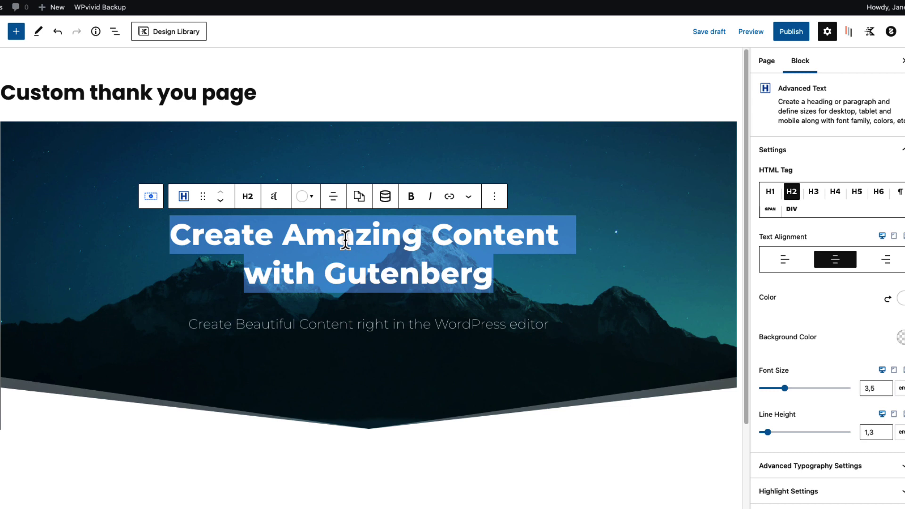
pyautogui.write('Thank you for you order,')
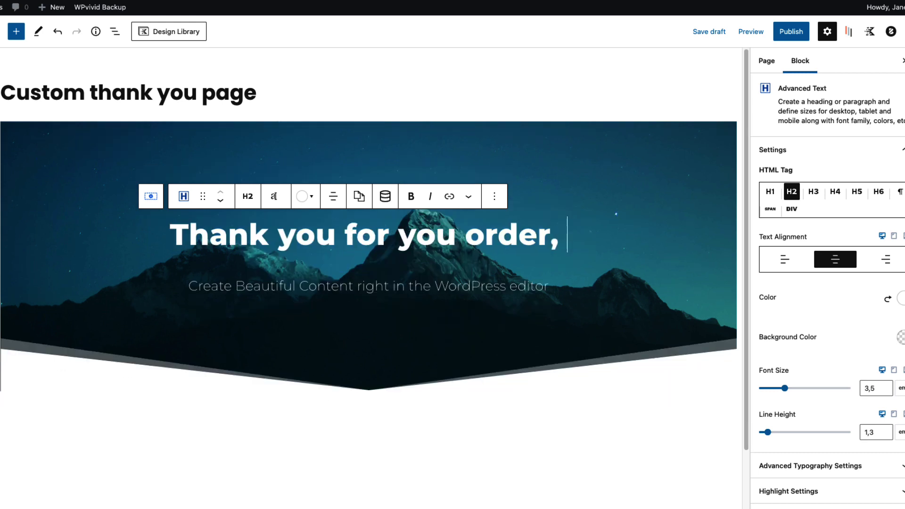
# - Copy the [bctk_billing_first_name] shortcode from the plugin's shortcode list and add it to the end of the hero's main heading
pyautogui.click(279, 2)
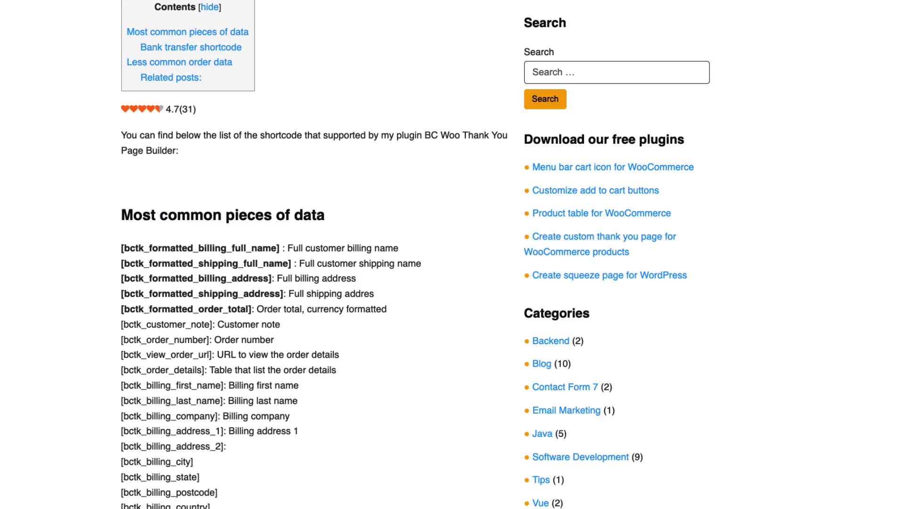
pyautogui.scroll(-5, 255, 241)
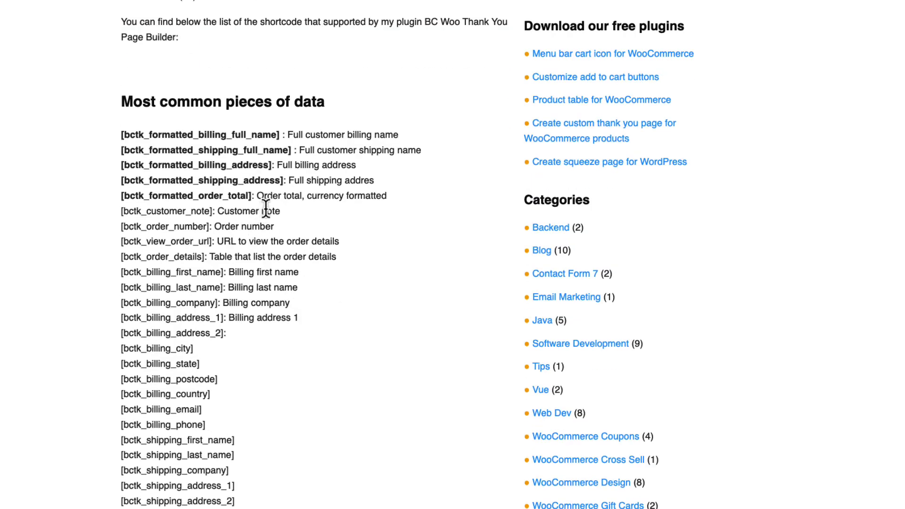
pyautogui.moveTo(223, 273); pyautogui.dragTo(84, 277)
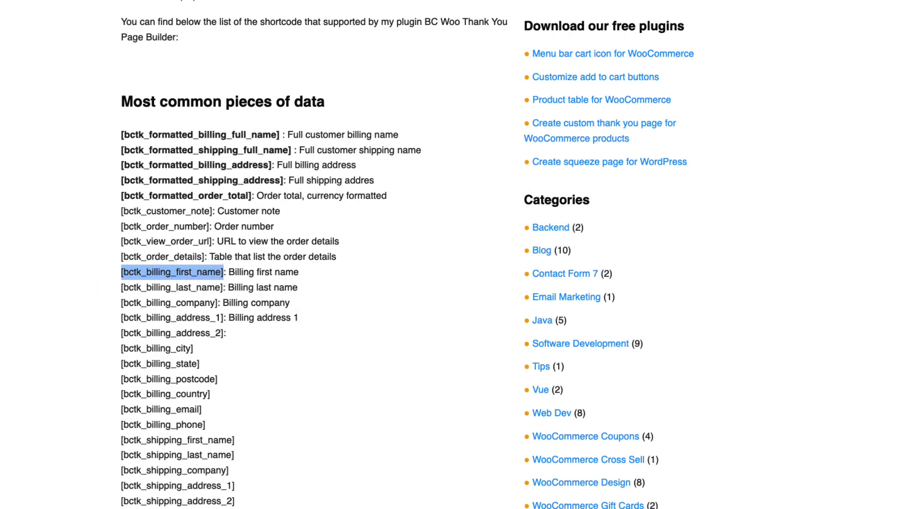
pyautogui.hotkey('ctrl', 'c')
pyautogui.hotkey('alt', 'Tab')
pyautogui.hotkey('ctrl', 'v')
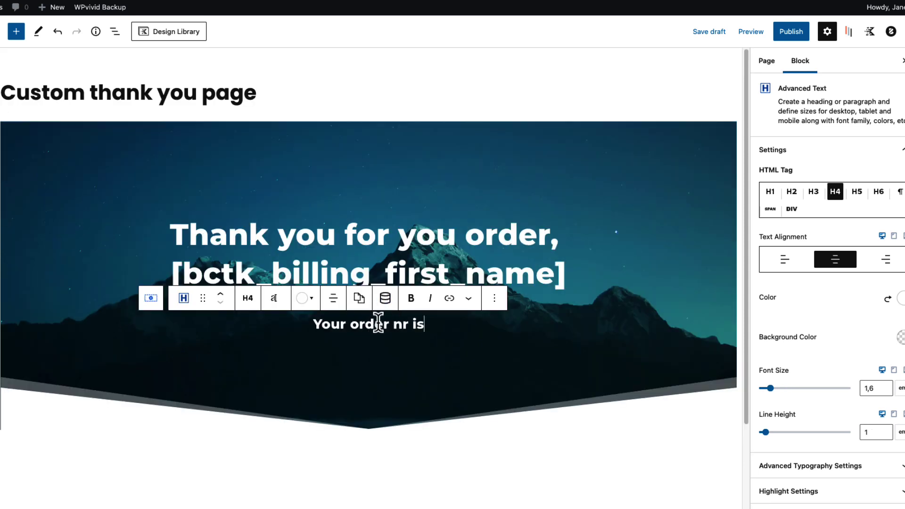
# - Make the hero's subheading read "Your order nr is [bctk_order_number]", copying the shortcode from the shortcode list
pyautogui.hotkey('alt', 'Tab')
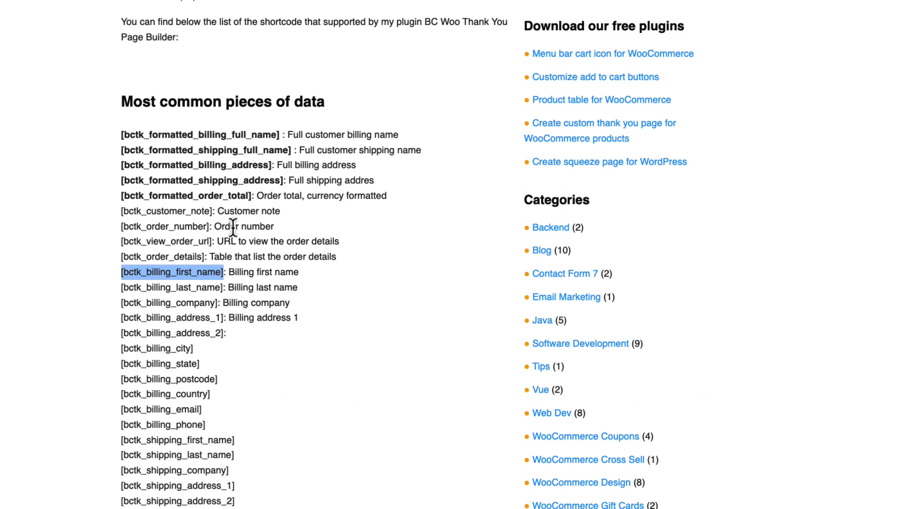
pyautogui.moveTo(210, 226); pyautogui.dragTo(129, 227)
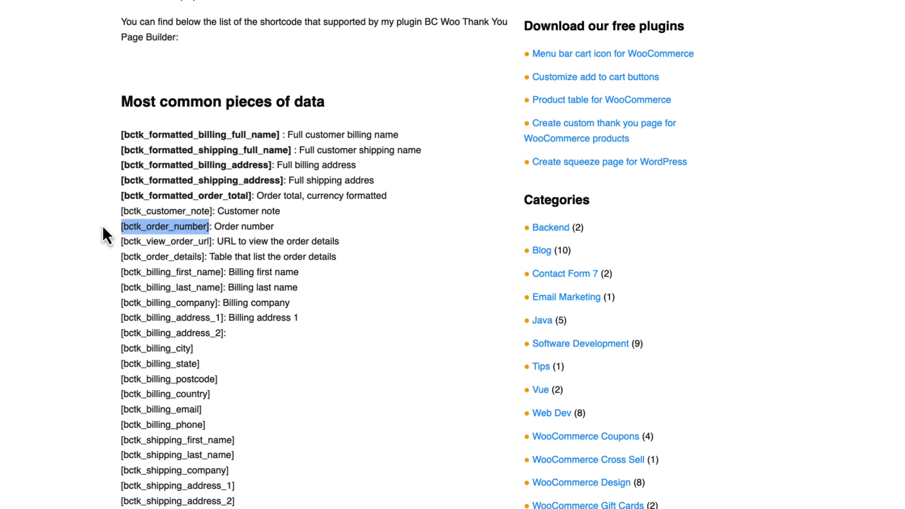
pyautogui.hotkey('alt', 'Tab')
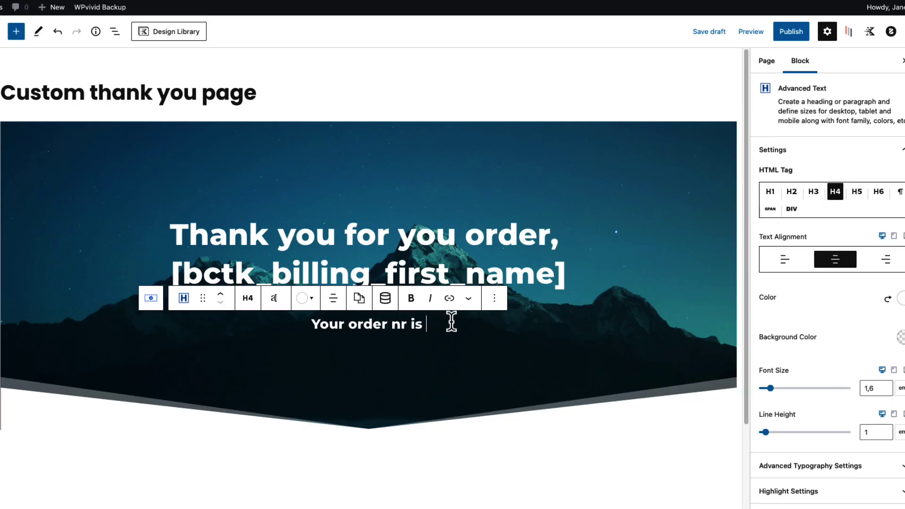
pyautogui.hotkey('ctrl', 'v')
pyautogui.tripleClick(500, 324)
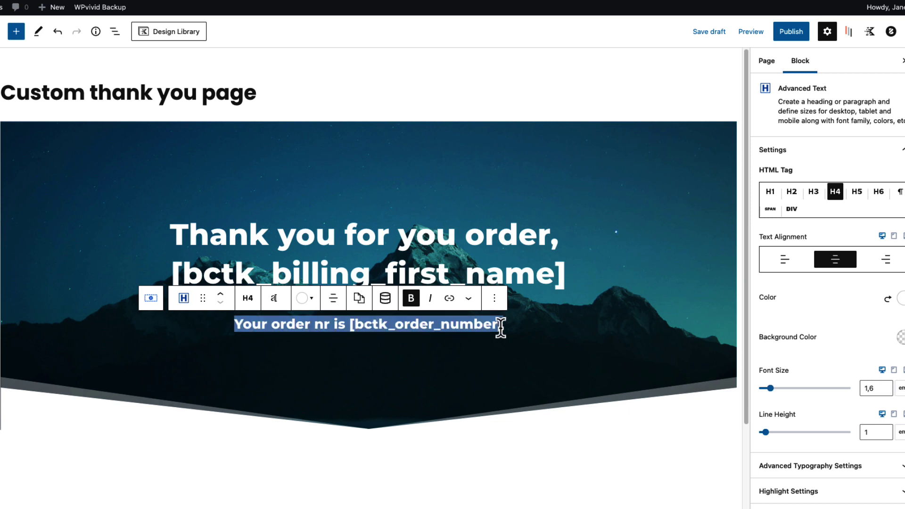
pyautogui.click(505, 325)
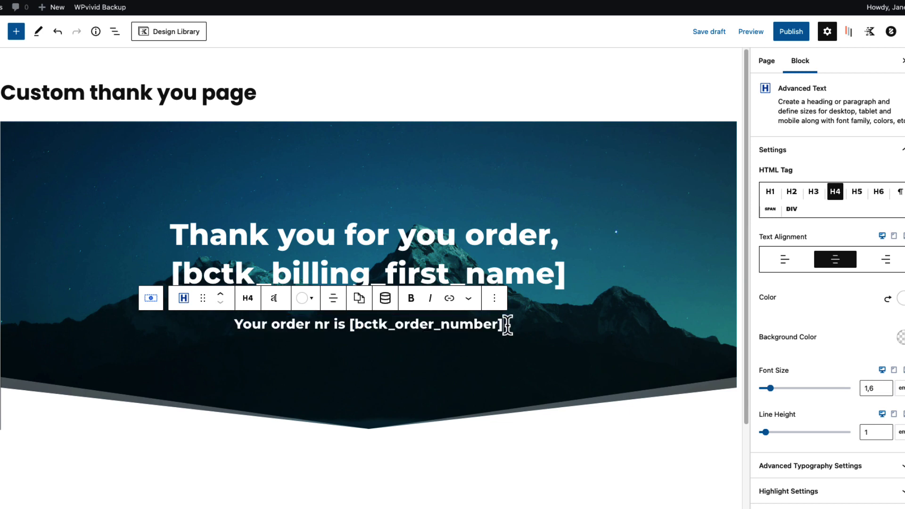
# - Add a second text line below the order number reading "We've accepted your order and getting it ready. A confirmation email has been sent to"
pyautogui.press('Return')
pyautogui.press('BackSpace')
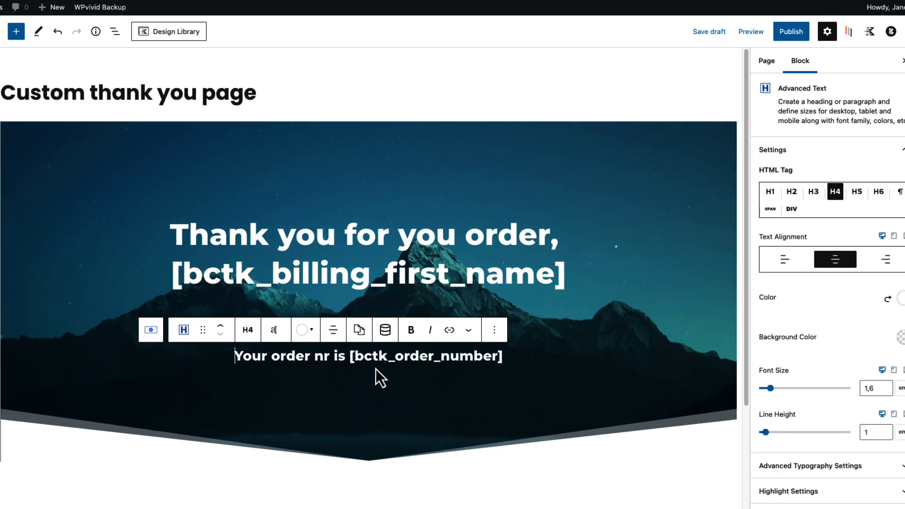
pyautogui.tripleClick(336, 355)
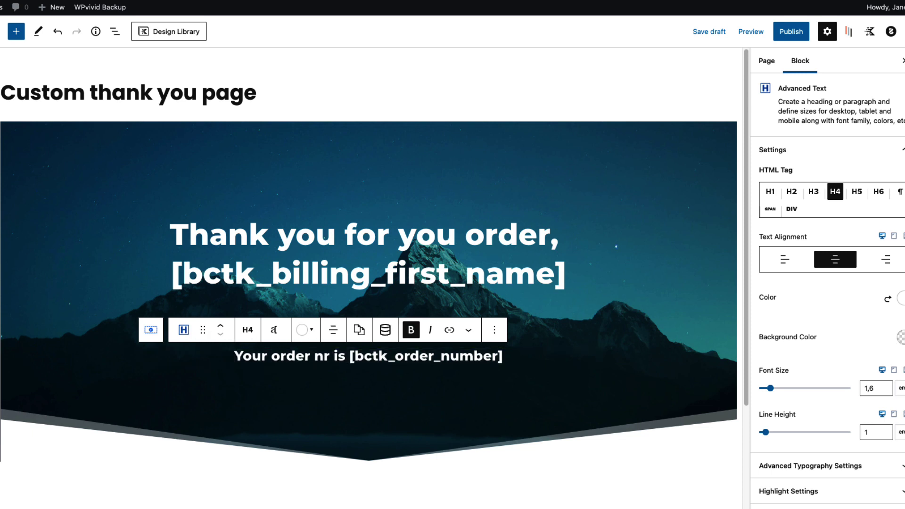
pyautogui.hotkey('ctrl', 'v')
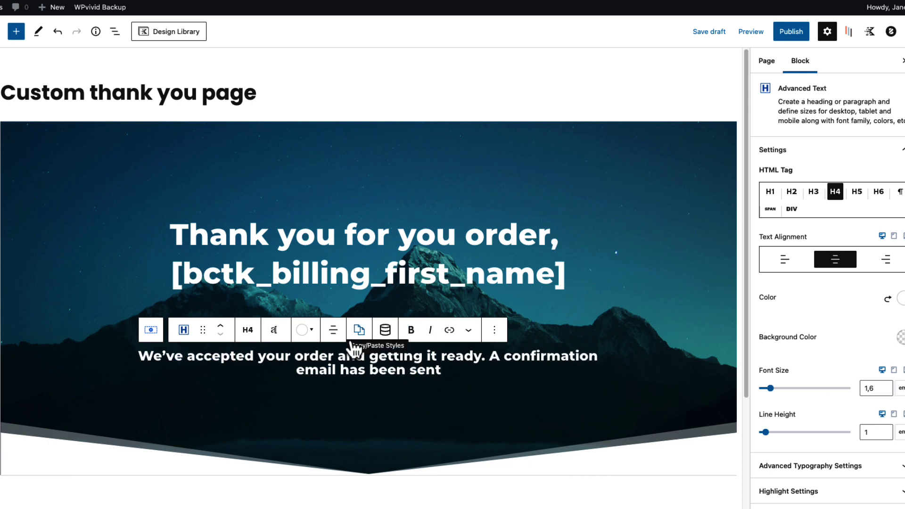
pyautogui.write('to')
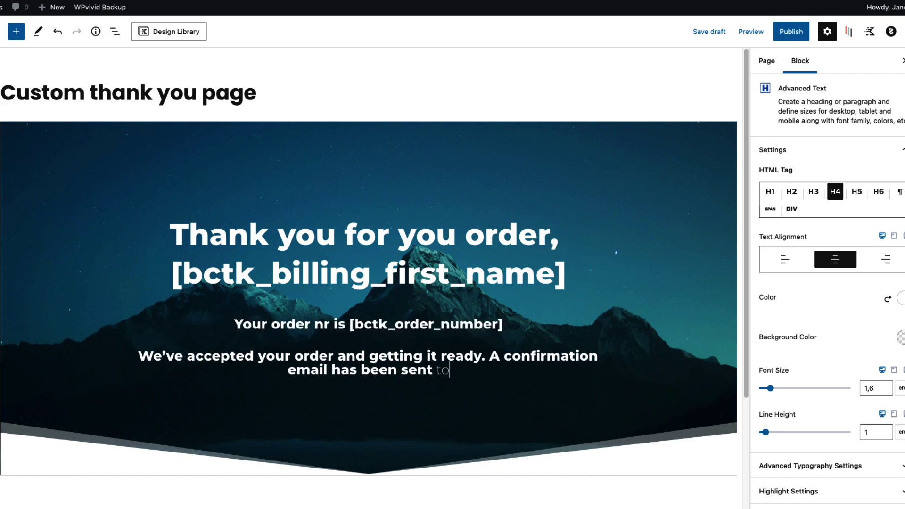
# - Copy the [bctk_billing_email] shortcode from the shortcode list and append it to the confirmation email sentence
pyautogui.press('super+Tab')
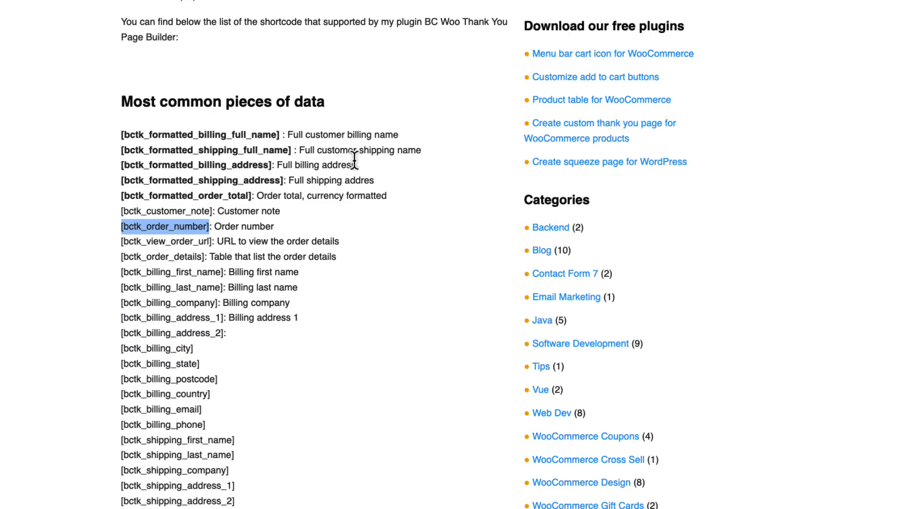
pyautogui.click(389, 283)
pyautogui.moveTo(203, 410); pyautogui.dragTo(106, 412)
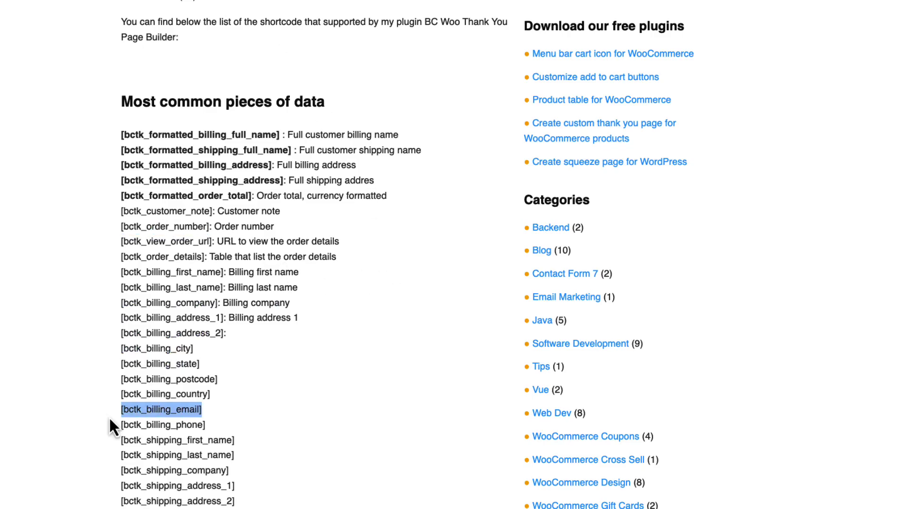
pyautogui.press('super+Tab')
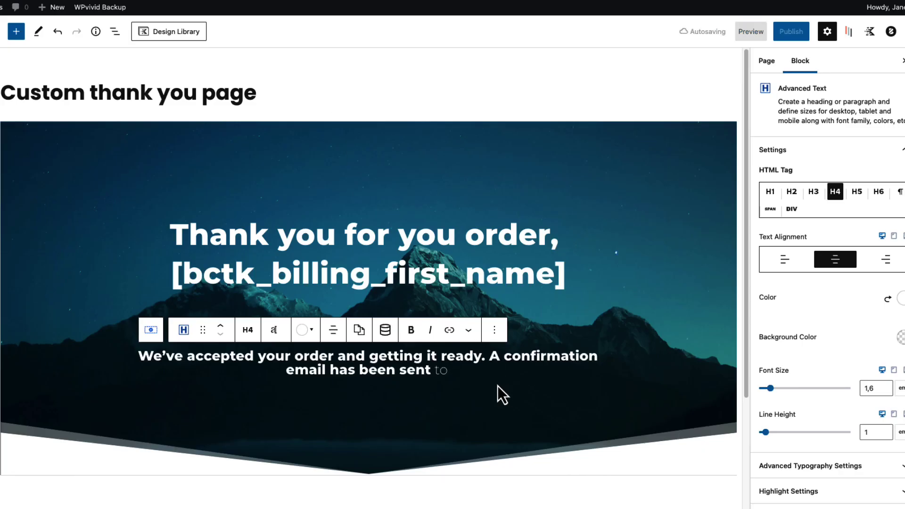
pyautogui.press('super+v')
# - Remove the bold formatting from the confirmation sentence and set its font weight to Regular
pyautogui.hotkey('ctrl', 'a')
pyautogui.hotkey('ctrl', 'b')
pyautogui.scroll(-3, 863, 358)
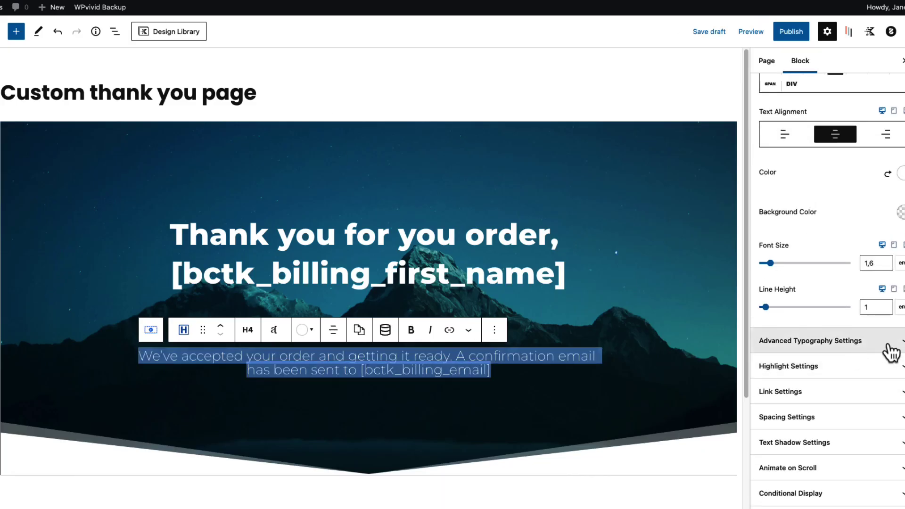
pyautogui.click(893, 347)
pyautogui.scroll(-4, 844, 405)
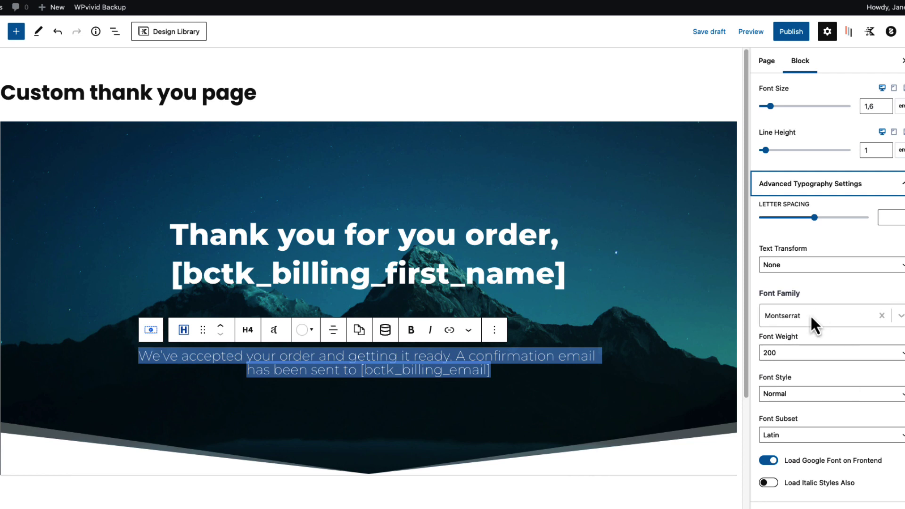
pyautogui.click(787, 358)
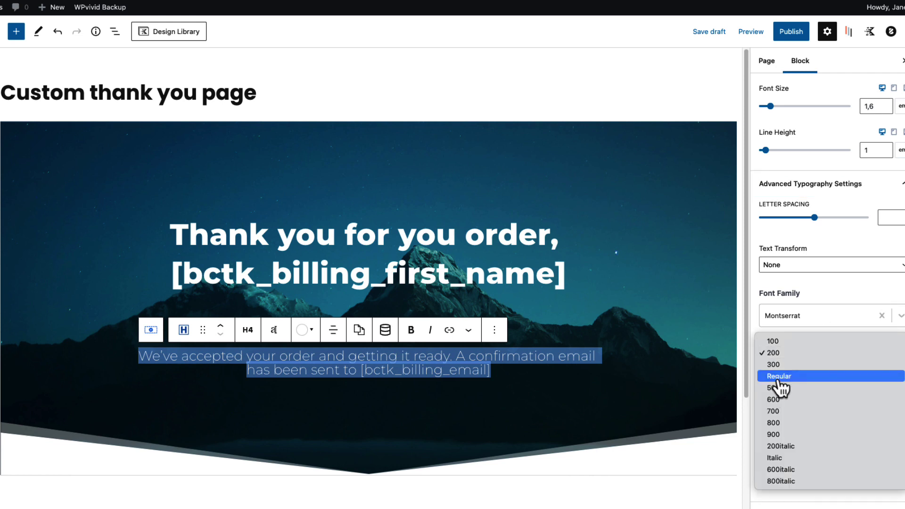
pyautogui.click(781, 376)
# - Set the confirmation sentence's line height to 1,3 em
pyautogui.scroll(3, 839, 330)
pyautogui.click(885, 266)
pyautogui.click(884, 266)
pyautogui.click(885, 265)
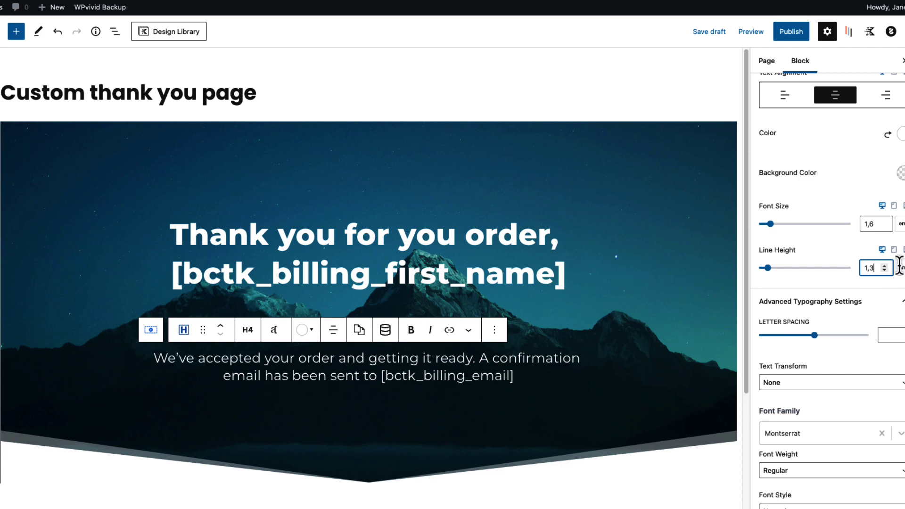
# - Set the background image attachment of the hero's Row Layout to Parallax
pyautogui.scroll(-3, 519, 290)
pyautogui.scroll(3, 518, 290)
pyautogui.scroll(-1, 521, 296)
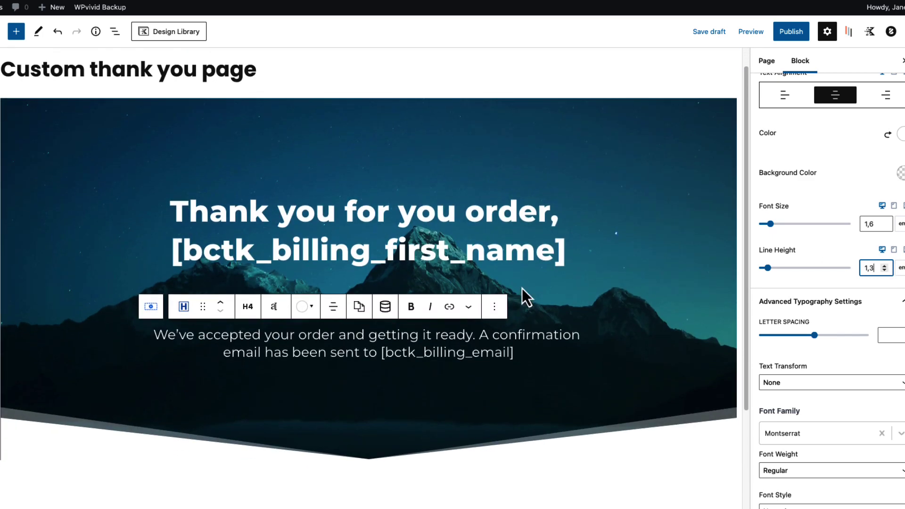
pyautogui.click(540, 111)
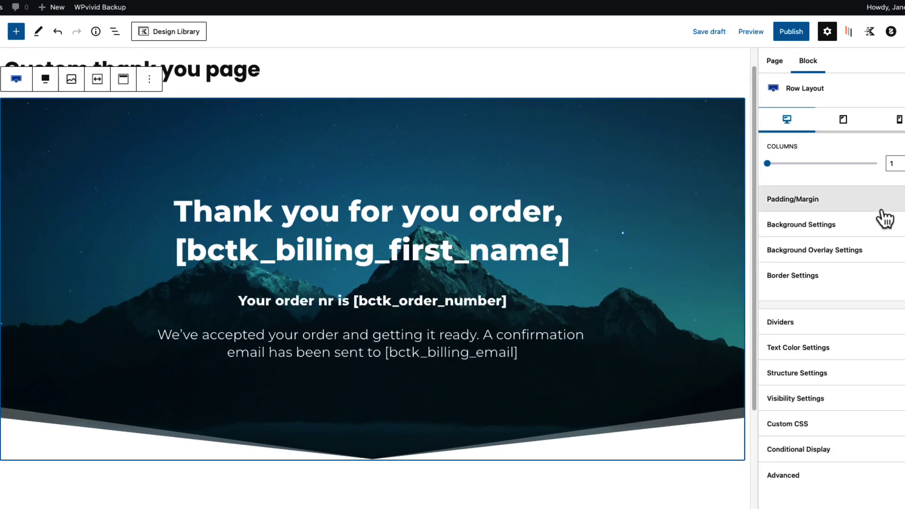
pyautogui.click(873, 229)
pyautogui.scroll(-5, 876, 335)
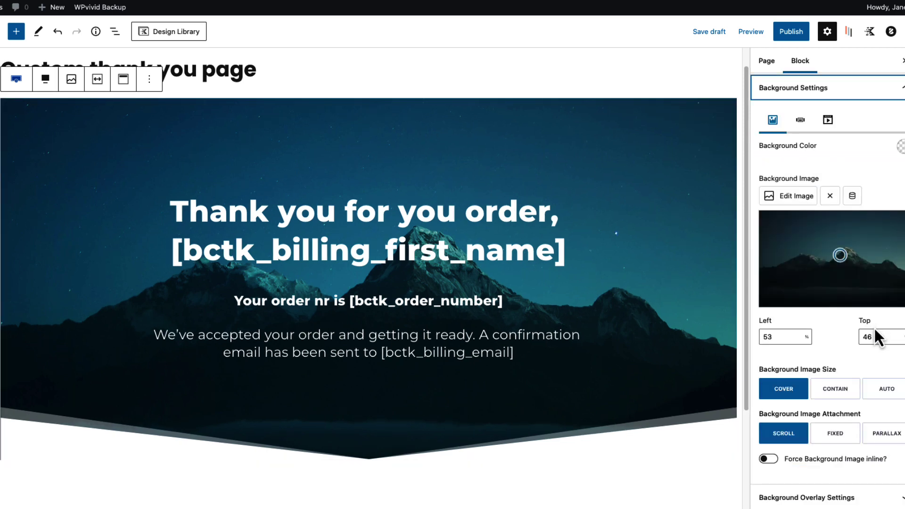
pyautogui.click(886, 367)
# - Insert a single-column Row Layout below the hero section and add an Advanced Text block inside it
pyautogui.scroll(-4, 546, 298)
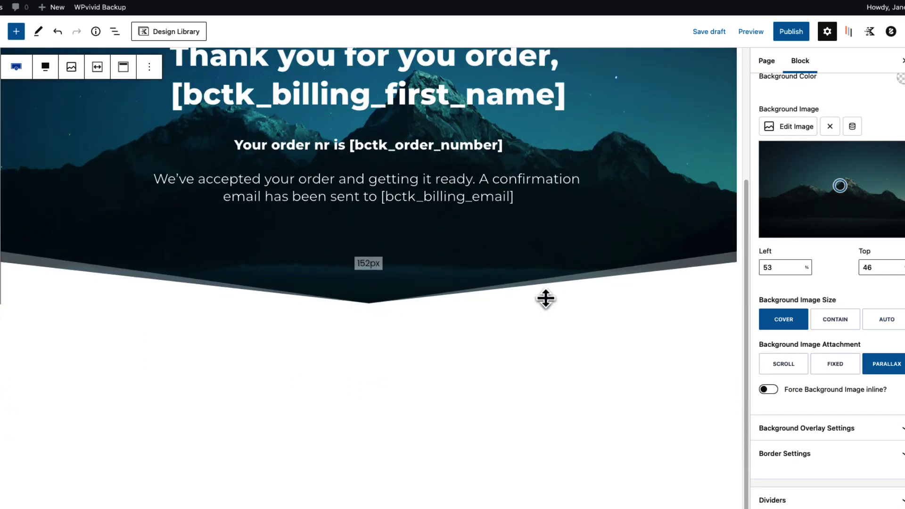
pyautogui.click(491, 330)
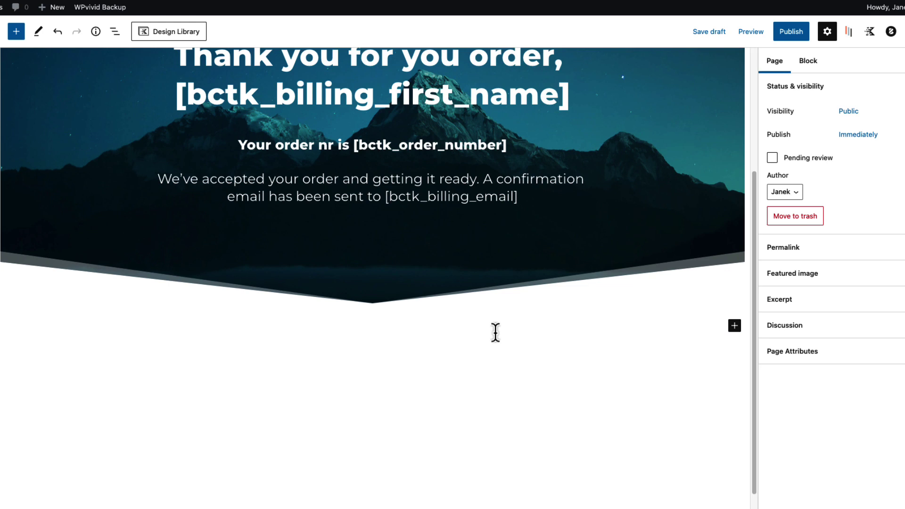
pyautogui.click(735, 325)
pyautogui.click(870, 406)
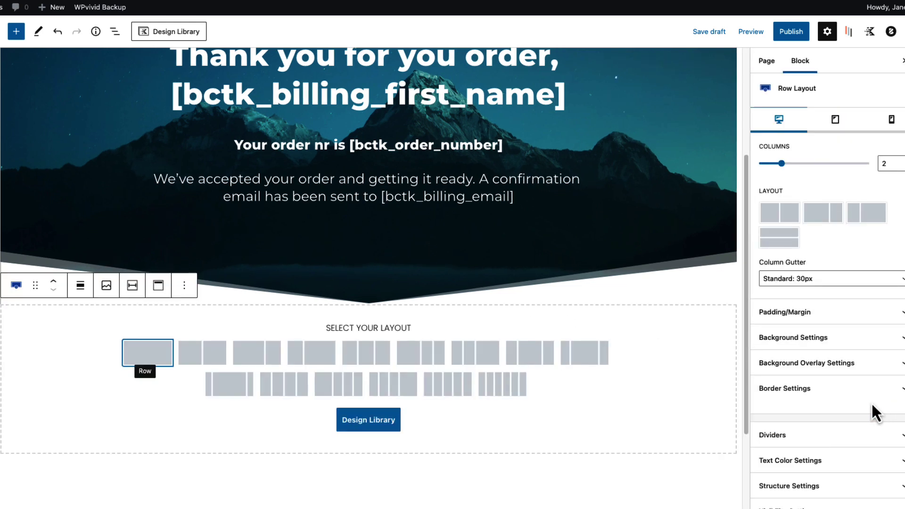
pyautogui.click(146, 354)
pyautogui.click(372, 358)
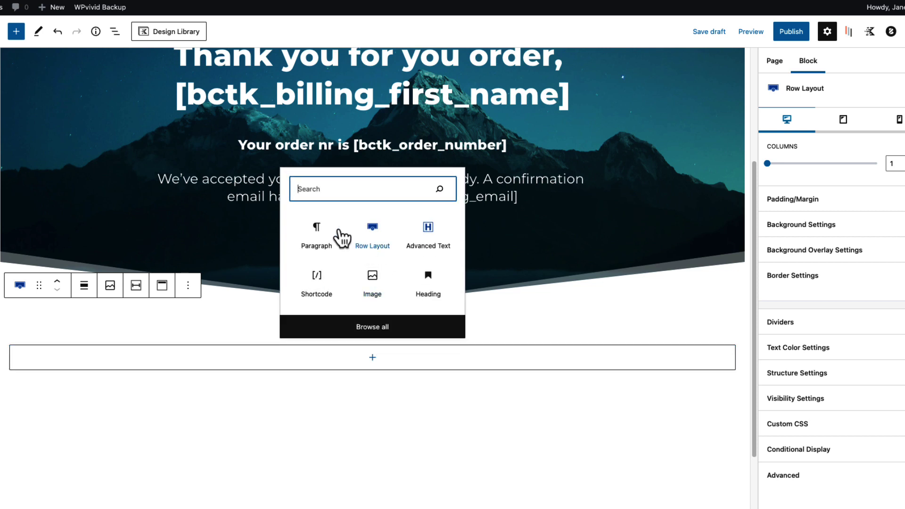
pyautogui.click(428, 243)
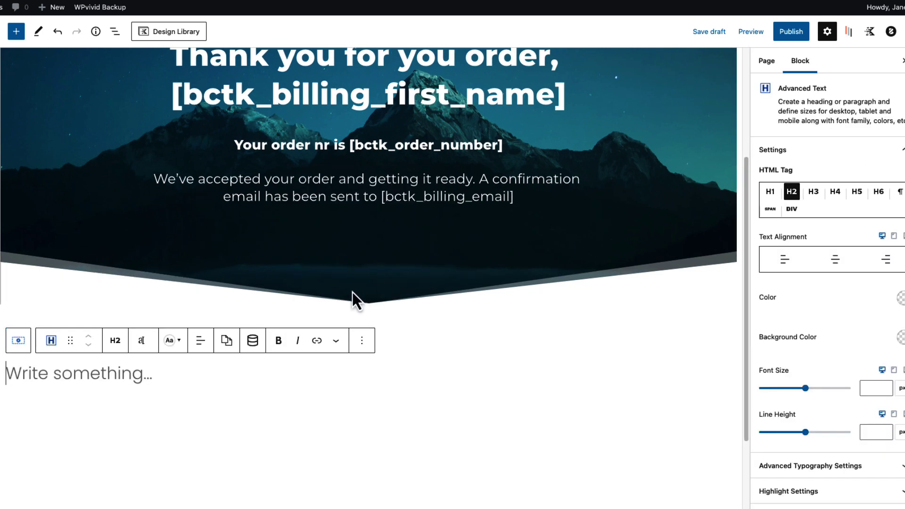
# - Enter "Order nr. details" as the new row's heading, leaving a gap before "details", and centre its text
pyautogui.write('Order nr. 3229 details')
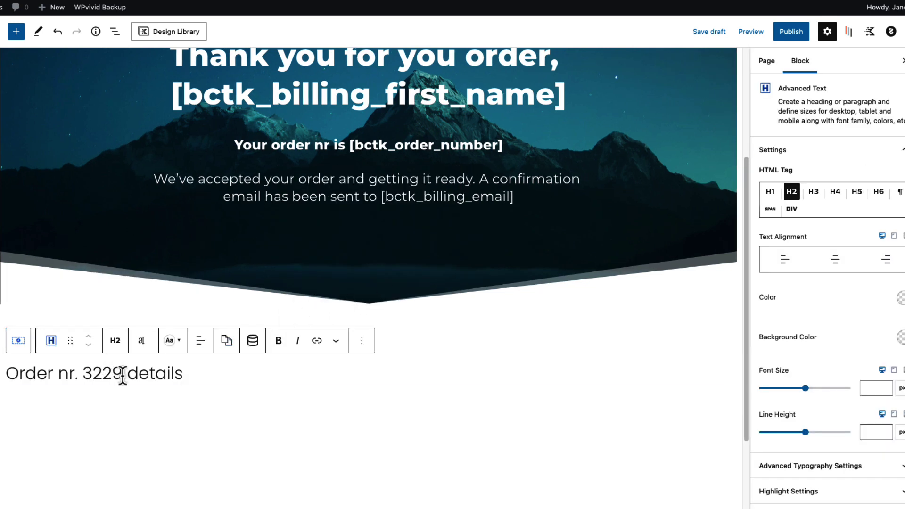
pyautogui.moveTo(123, 376); pyautogui.dragTo(74, 375)
pyautogui.press('BackSpace')
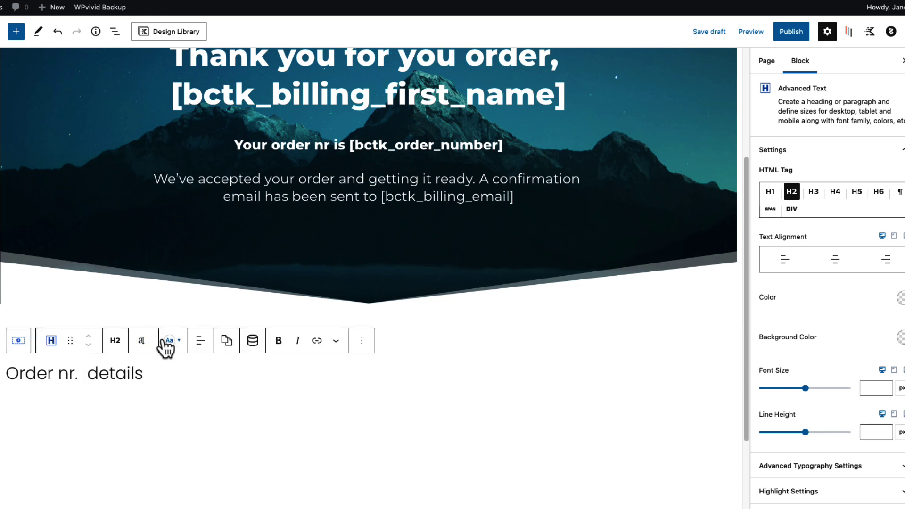
pyautogui.click(209, 350)
pyautogui.click(233, 395)
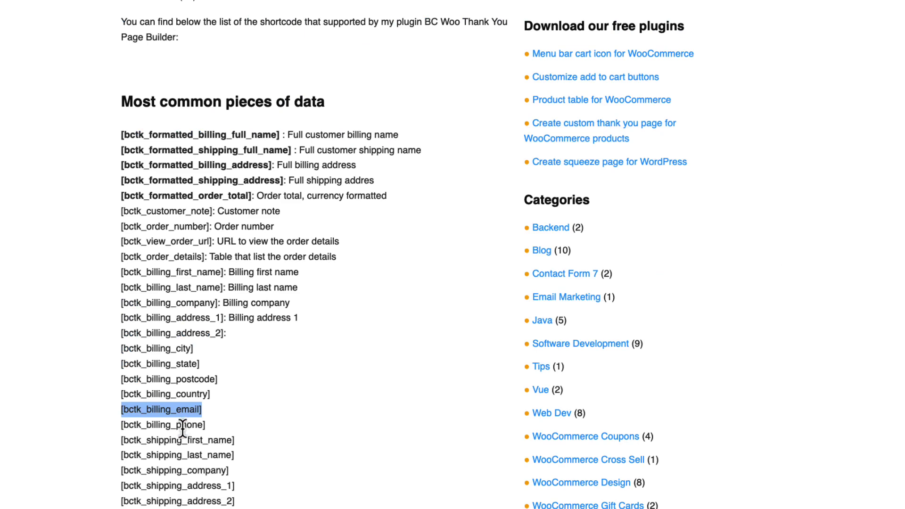
# - Insert the [bctk_order_number] shortcode between "Order nr." and "details", and start a new paragraph block below the heading
pyautogui.moveTo(209, 227); pyautogui.dragTo(109, 227)
pyautogui.hotkey('ctrl', 'c')
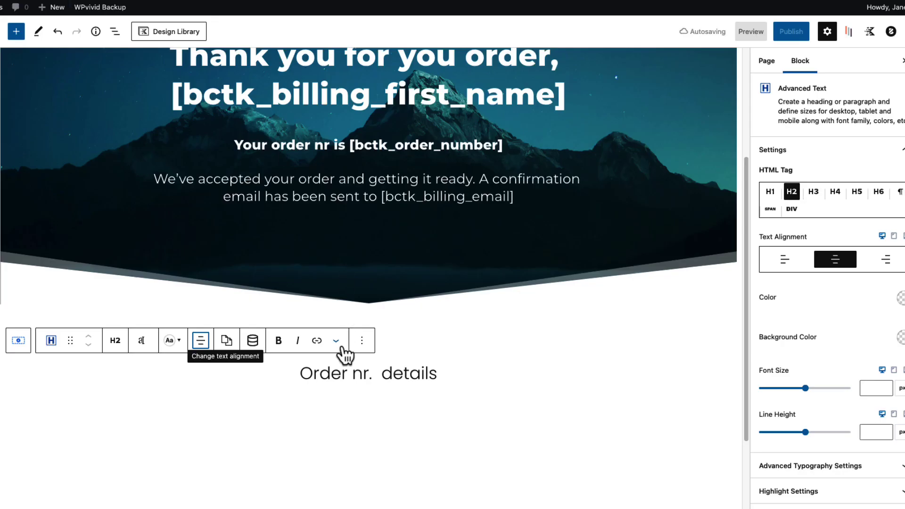
pyautogui.click(378, 376)
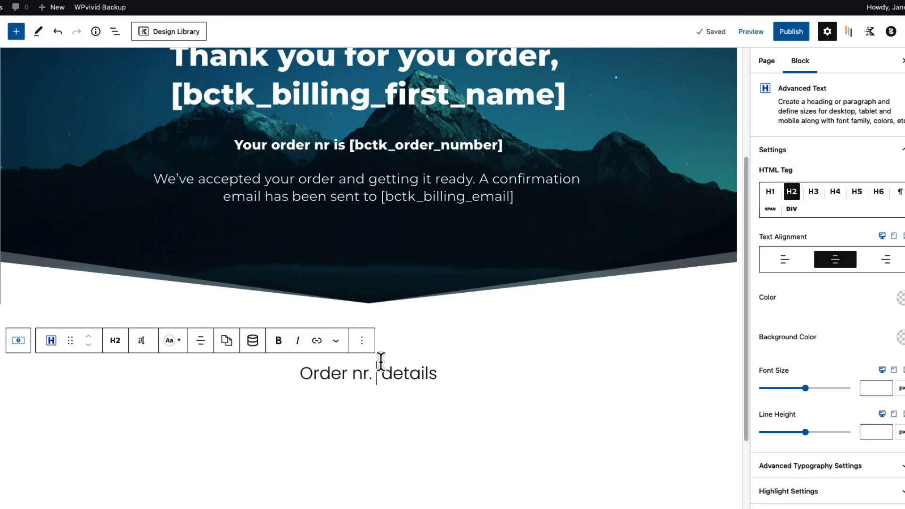
pyautogui.hotkey('ctrl', 'v')
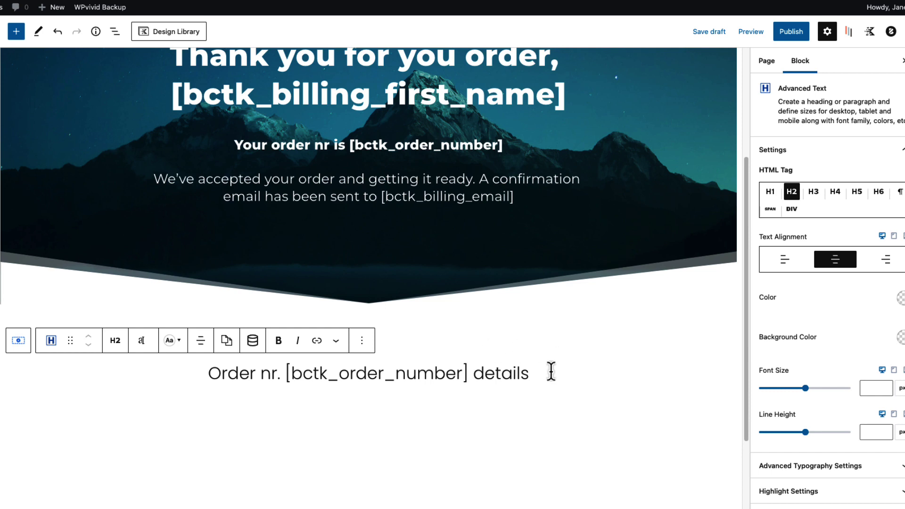
pyautogui.press('Return')
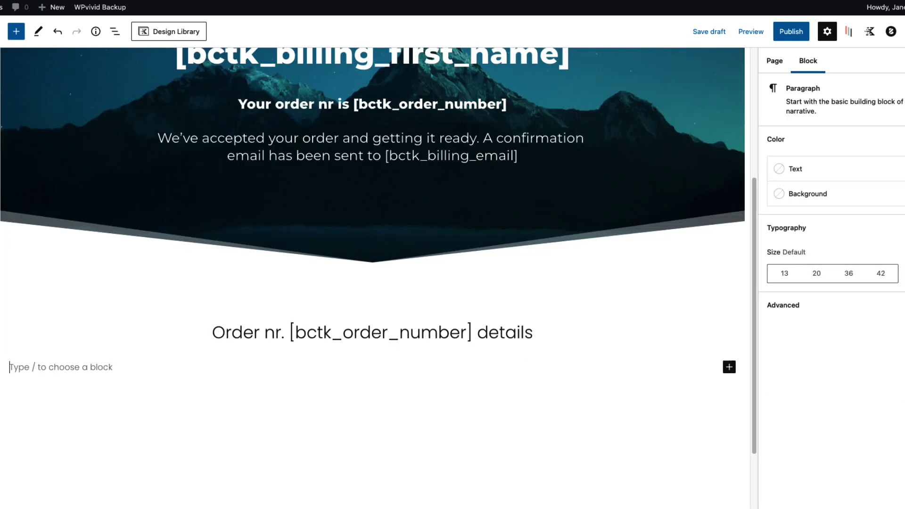
# - Insert a Row Layout with two equal columns below the order details heading
pyautogui.write('/')
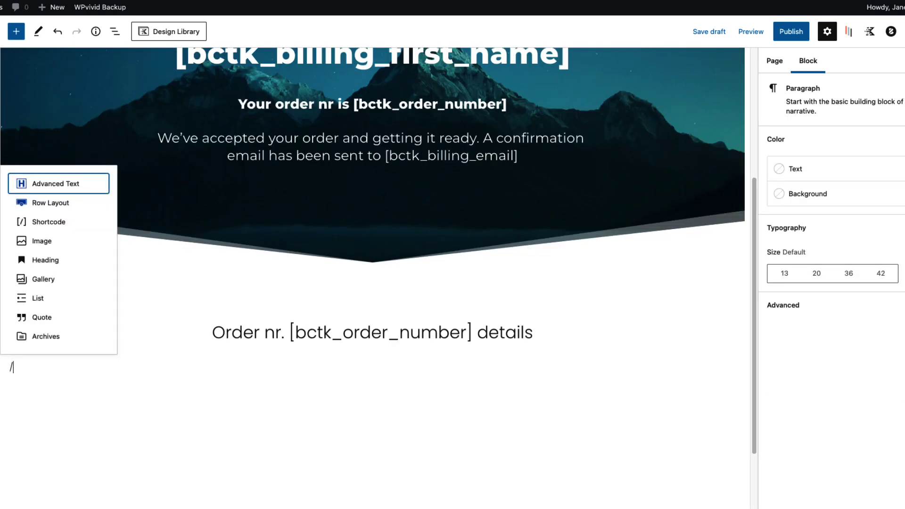
pyautogui.write('ro')
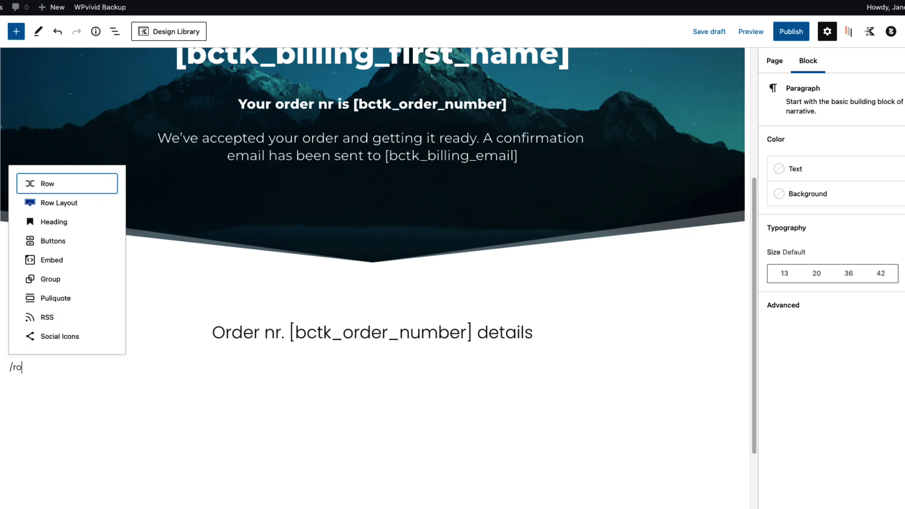
pyautogui.click(59, 210)
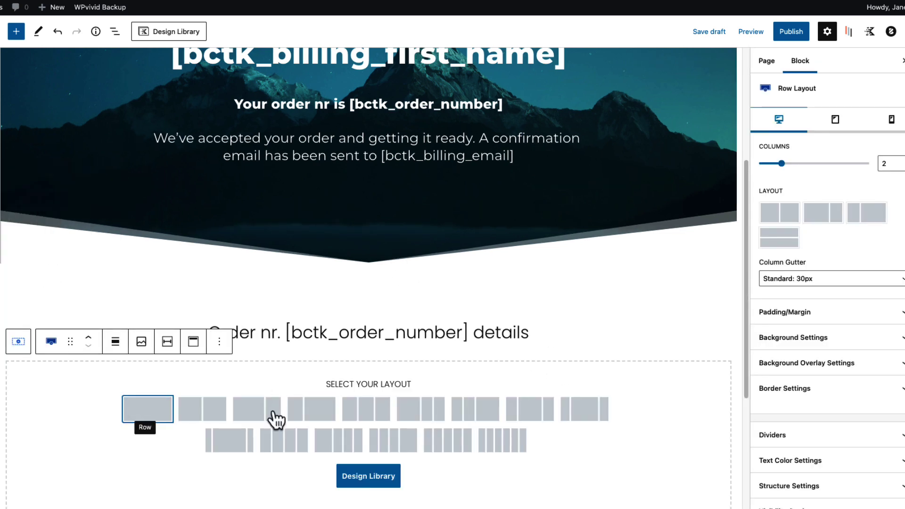
pyautogui.click(221, 418)
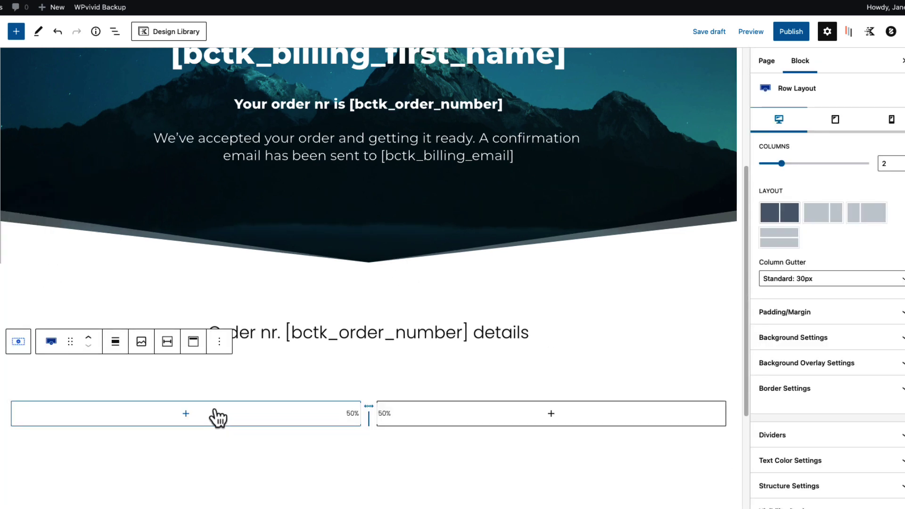
# - Add a paragraph reading "Order date:" in the first column of the new row
pyautogui.click(186, 414)
pyautogui.click(135, 302)
pyautogui.write('Order date:')
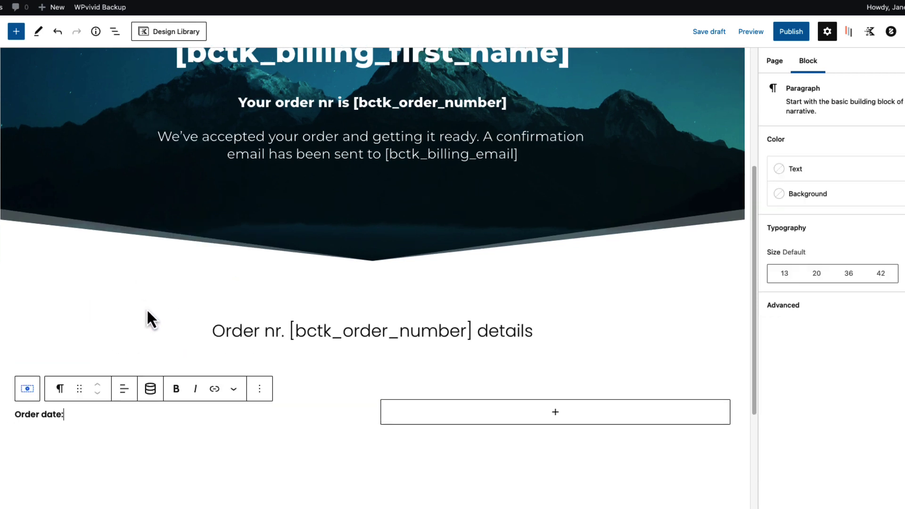
# - Add the [bctk_date_created] shortcode from the plugin's shortcode list after "Order date:" and make the whole line bold
pyautogui.hotkey('ctrl', 'Tab')
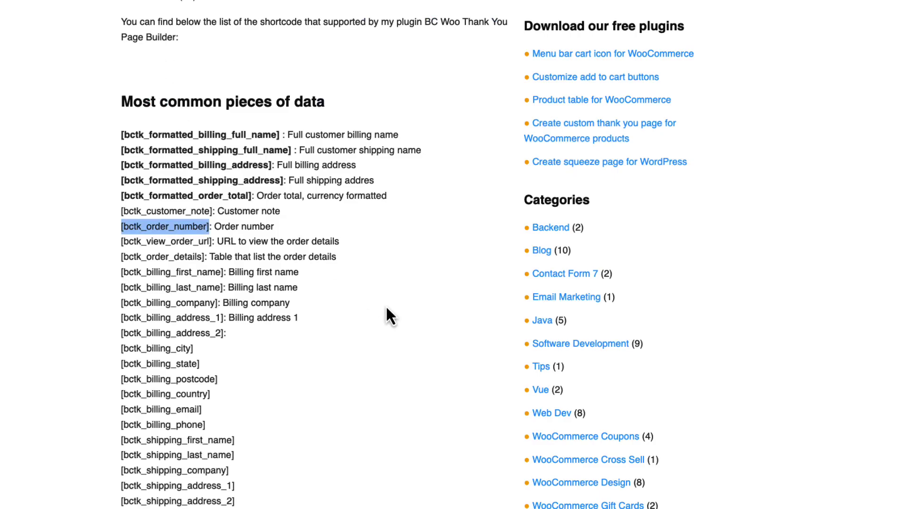
pyautogui.click(398, 310)
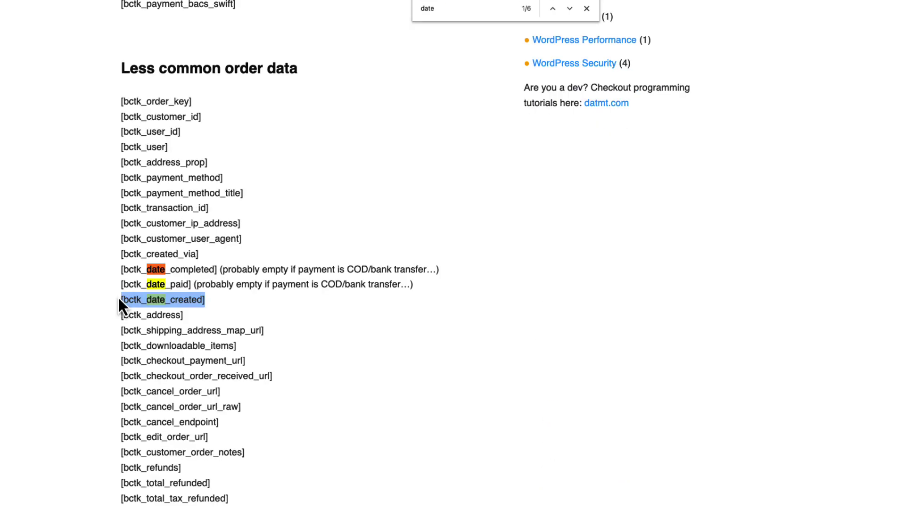
pyautogui.press('Escape')
pyautogui.hotkey('ctrl', 'Tab')
pyautogui.write('[bctk_date_created]')
pyautogui.hotkey('ctrl', 'a')
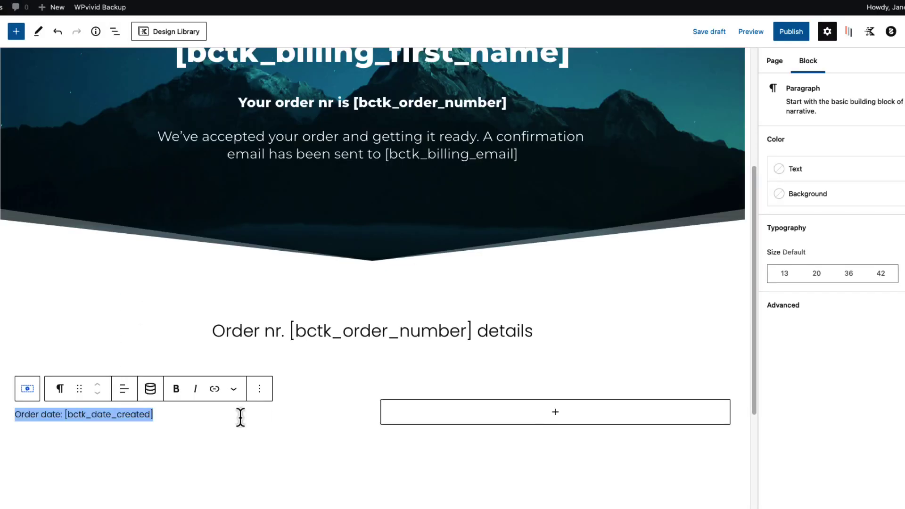
pyautogui.hotkey('ctrl', 'b')
# - Add a paragraph reading "Your payment method:" in the row's second column
pyautogui.click(553, 417)
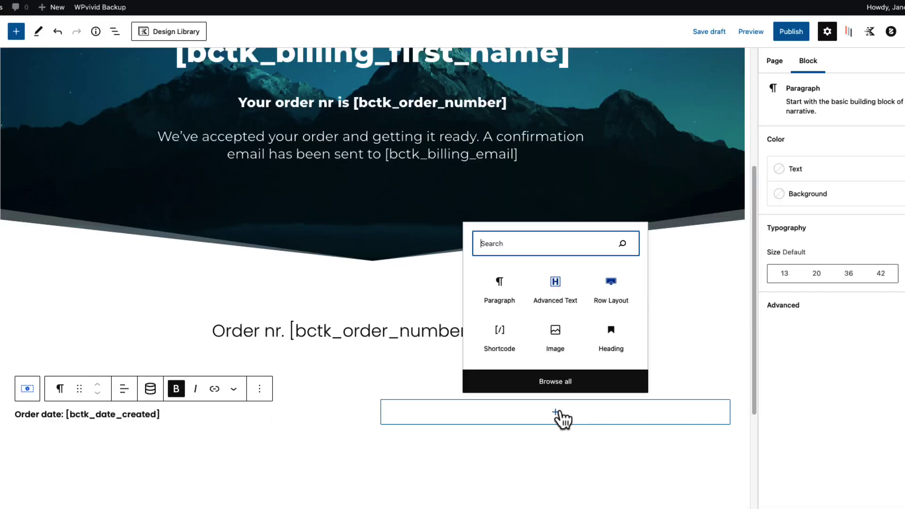
pyautogui.click(505, 296)
pyautogui.write('Your payment method:')
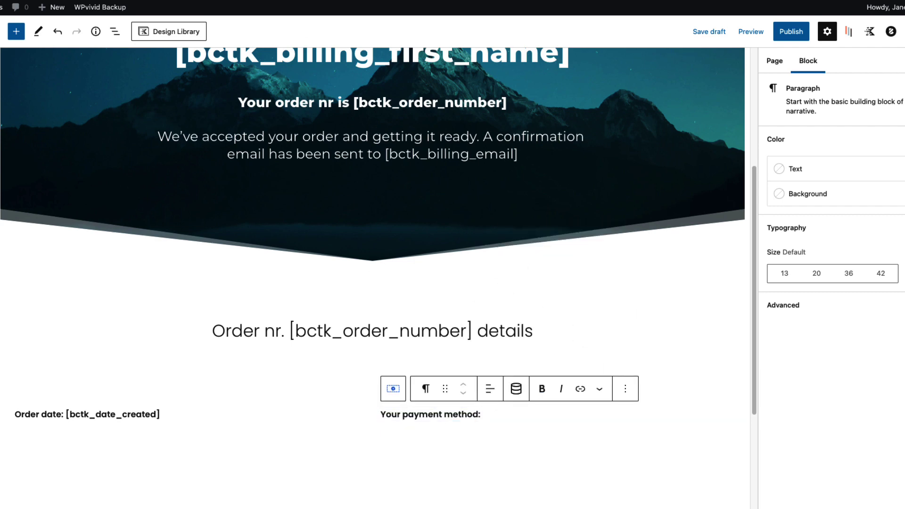
# - Copy the [bctk_payment_method_title] shortcode from the plugin's shortcode list and paste it after "Your payment method:"
pyautogui.hotkey('alt', 'Tab')
pyautogui.scroll(-10, 273, 320)
pyautogui.scroll(4, 272, 314)
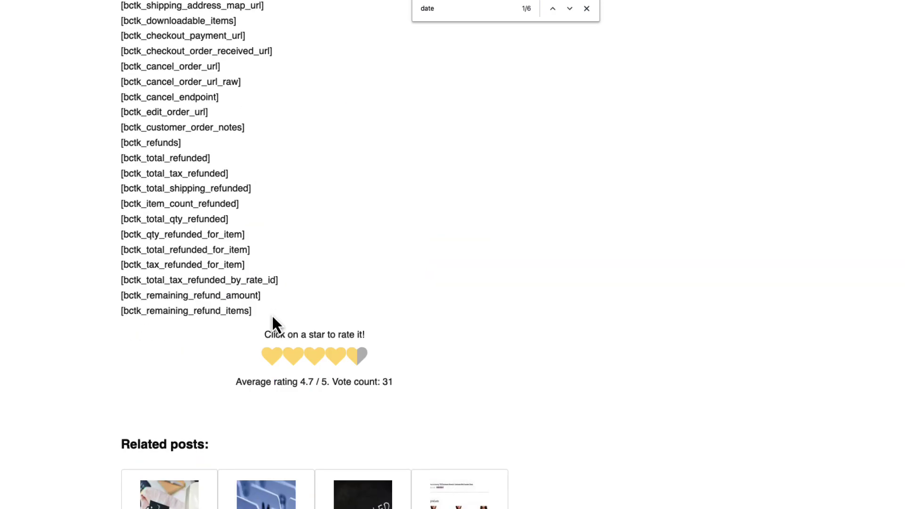
pyautogui.scroll(15, 273, 325)
pyautogui.scroll(-5, 269, 283)
pyautogui.moveTo(243, 334); pyautogui.dragTo(103, 335)
pyautogui.press('super+c')
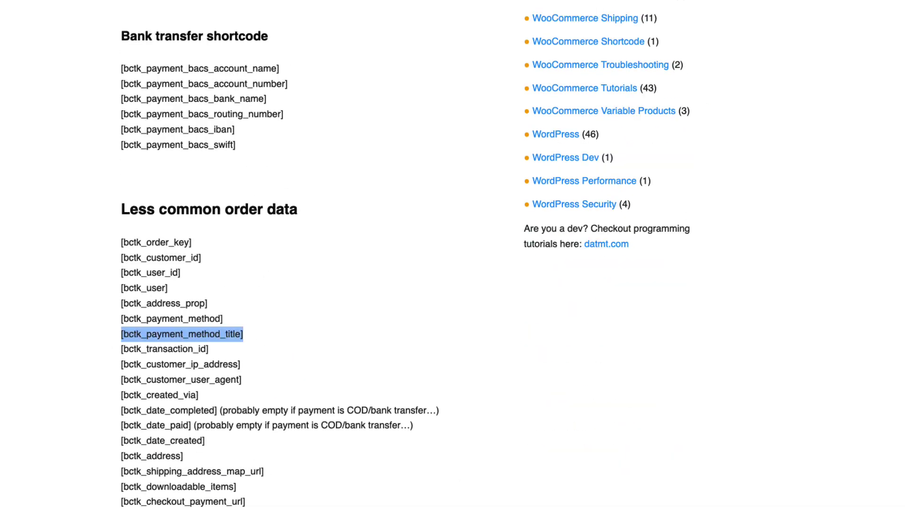
pyautogui.hotkey('alt', 'Tab')
pyautogui.press('super+v')
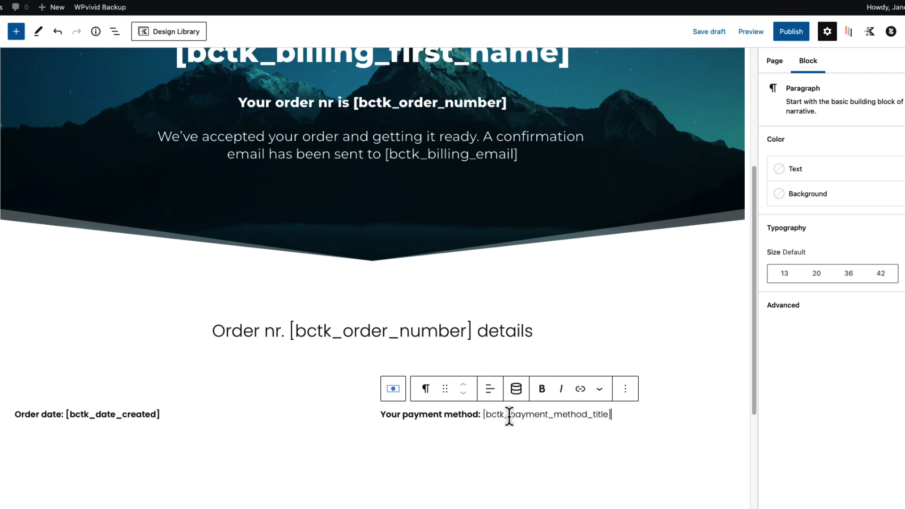
# - Align the payment method paragraph to the right and make the whole line bold
pyautogui.tripleClick(466, 415)
pyautogui.press('super+b')
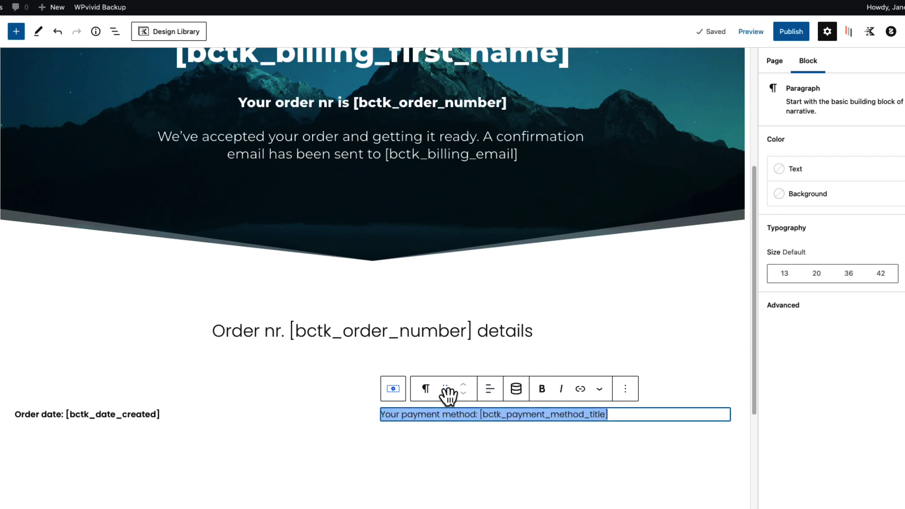
pyautogui.click(490, 395)
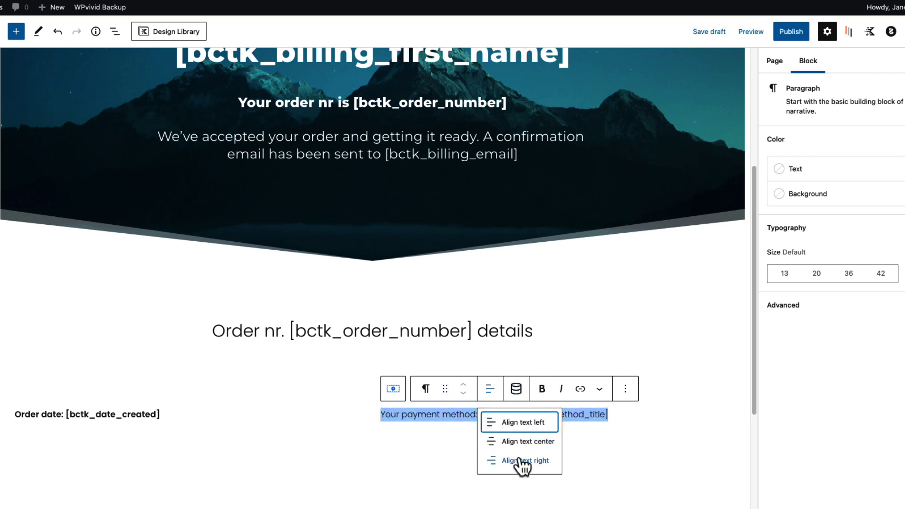
pyautogui.click(520, 460)
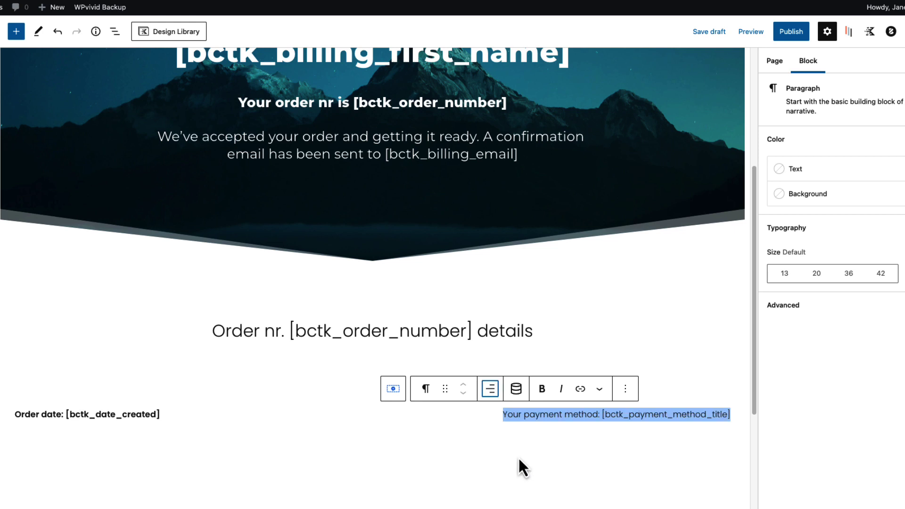
pyautogui.click(543, 396)
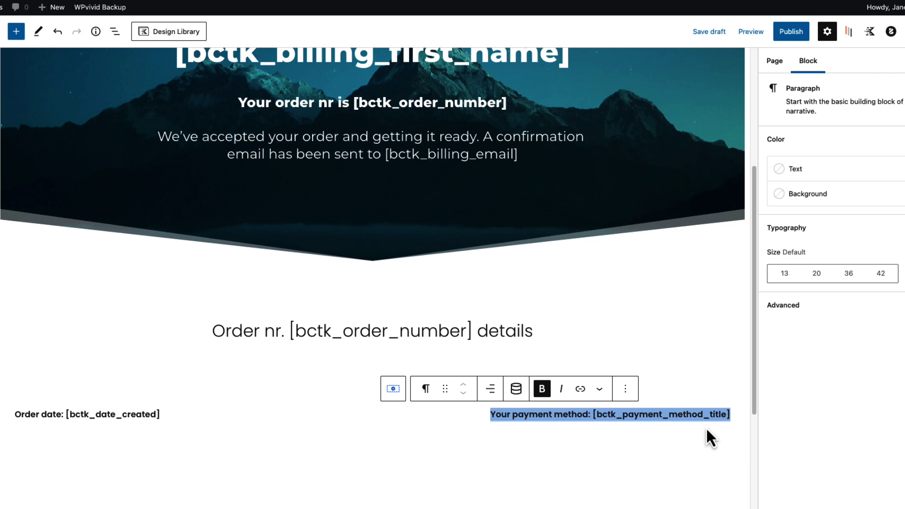
# - Reduce the bottom and top padding of the two-column row until it fits closely around its text
pyautogui.scroll(-3, 708, 430)
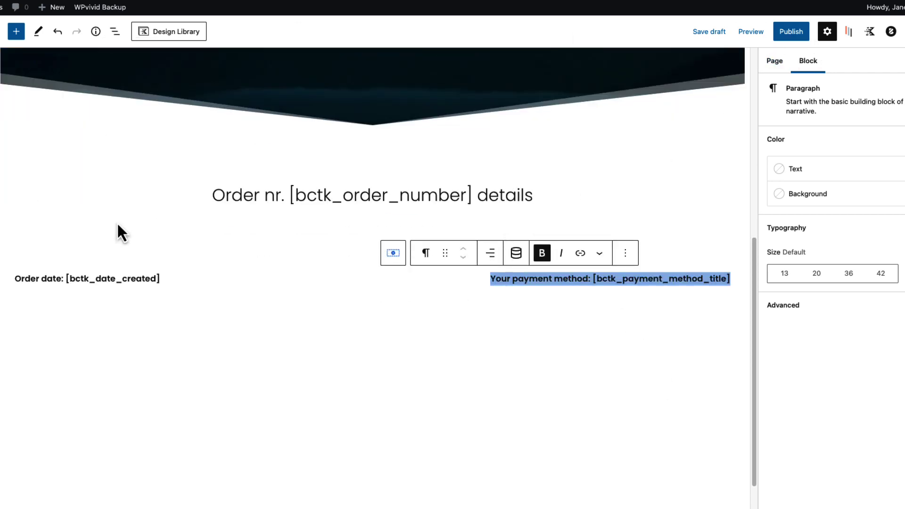
pyautogui.click(248, 241)
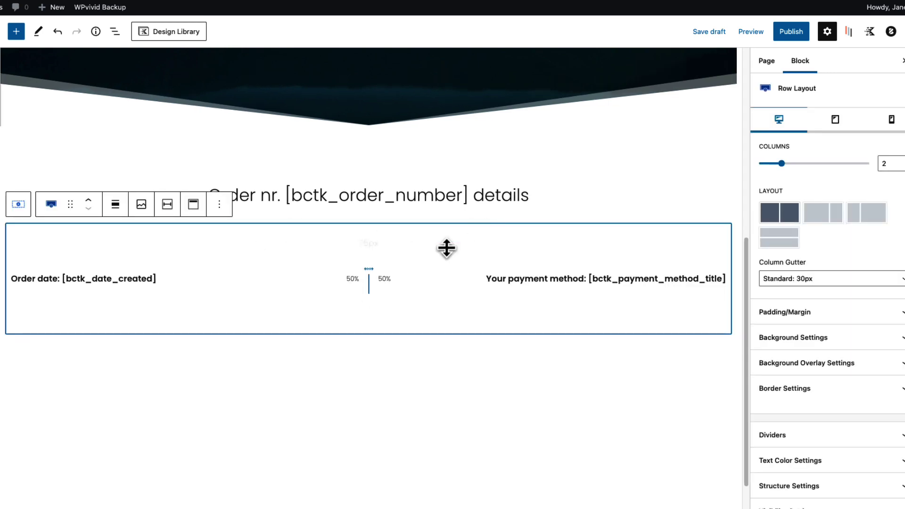
pyautogui.moveTo(355, 332); pyautogui.dragTo(353, 304)
pyautogui.moveTo(353, 266); pyautogui.dragTo(351, 226)
# - Add a paragraph block after the two-column row and paste the [bctk_order_details] shortcode from the plugin's shortcode list into it
pyautogui.click(220, 205)
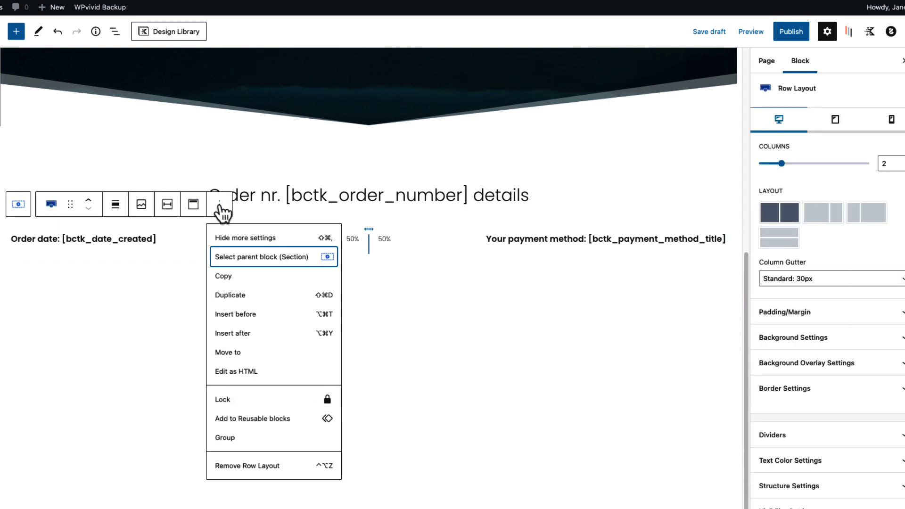
pyautogui.click(243, 333)
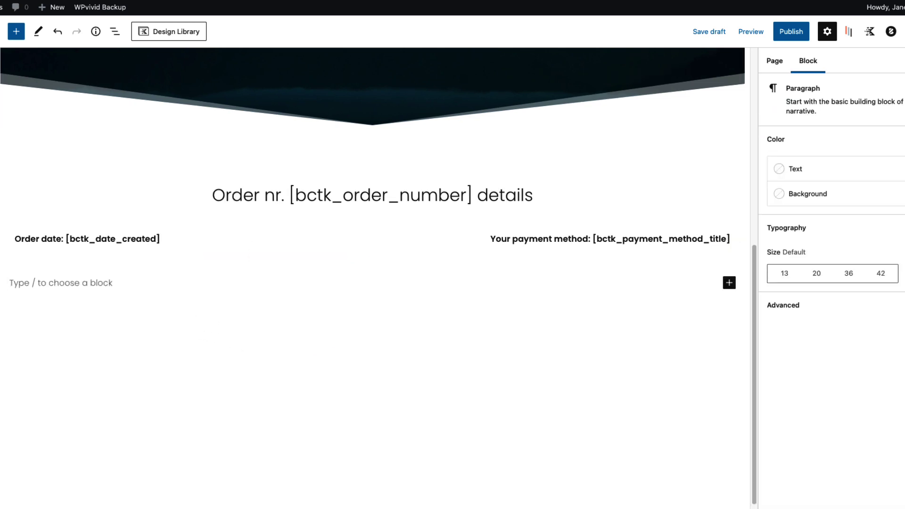
pyautogui.press('super+Tab')
pyautogui.press('Home')
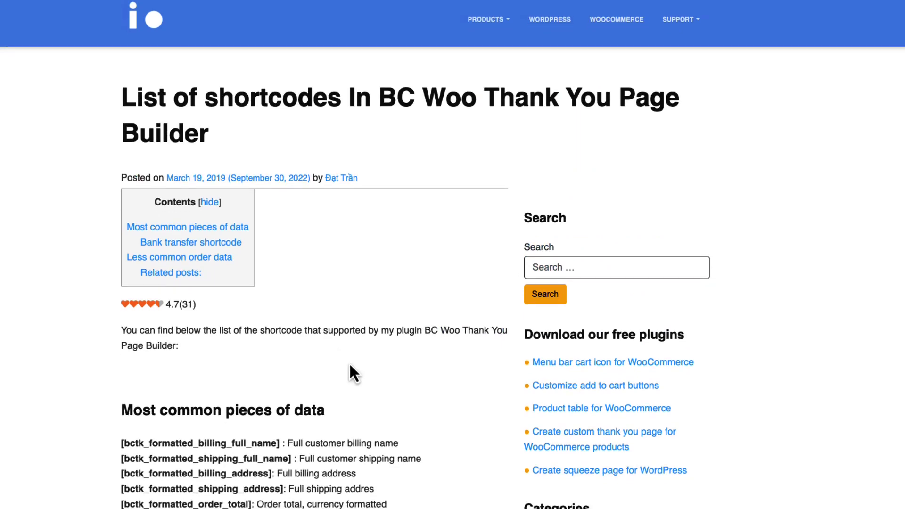
pyautogui.scroll(-5, 349, 363)
pyautogui.scroll(-6, 284, 331)
pyautogui.moveTo(205, 86); pyautogui.dragTo(107, 88)
pyautogui.press('super+c')
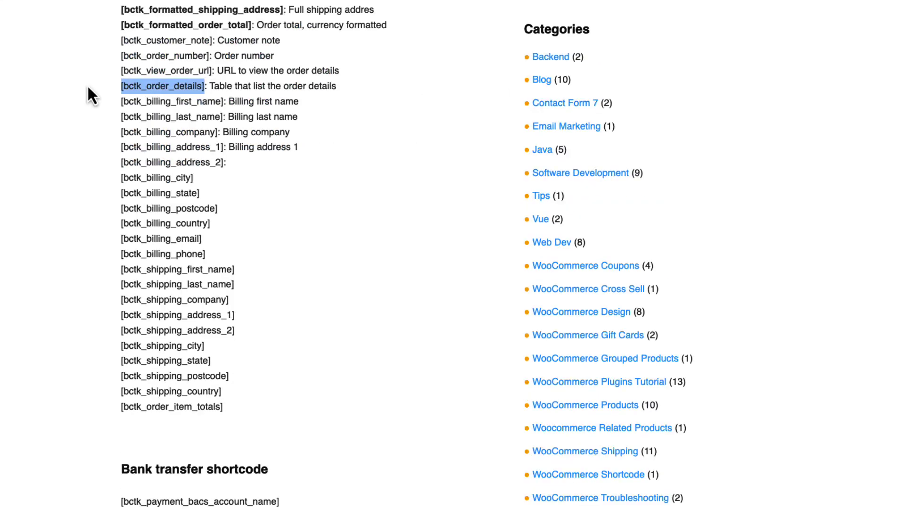
pyautogui.press('super+Tab')
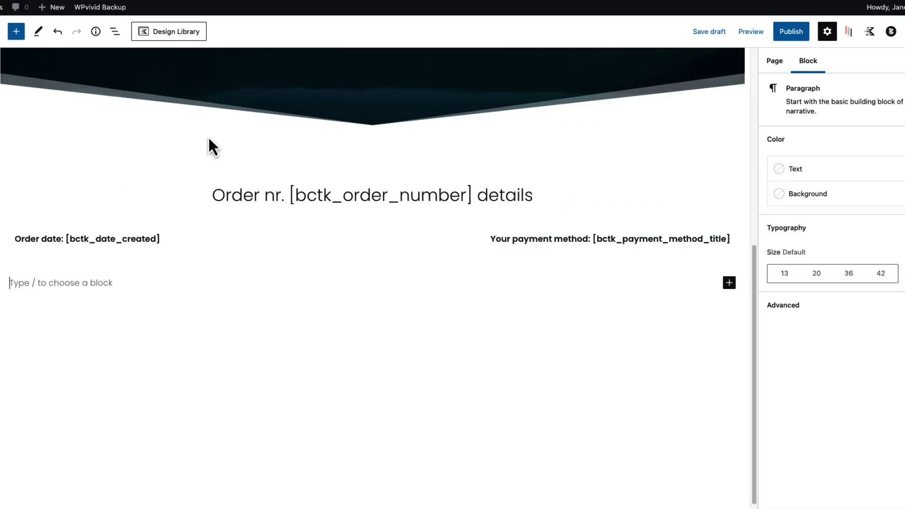
pyautogui.click(89, 285)
pyautogui.press('super+v')
# - Enable a box shadow on the section holding the order details and set its shadow colour's opacity to 0.1
pyautogui.click(168, 176)
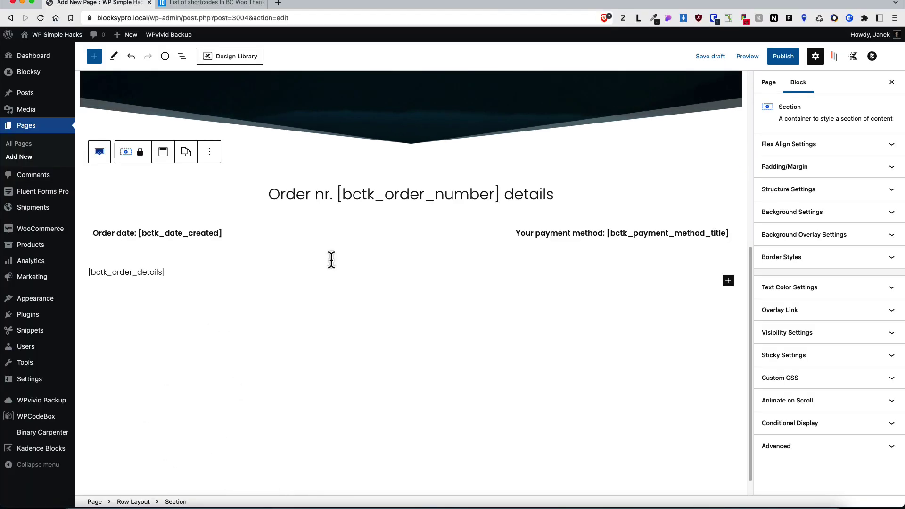
pyautogui.click(879, 262)
pyautogui.click(877, 438)
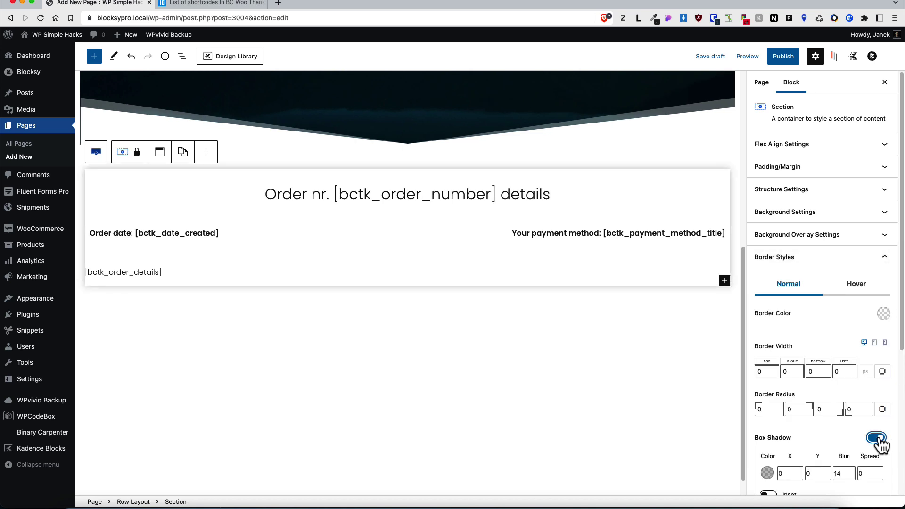
pyautogui.scroll(-3, 831, 421)
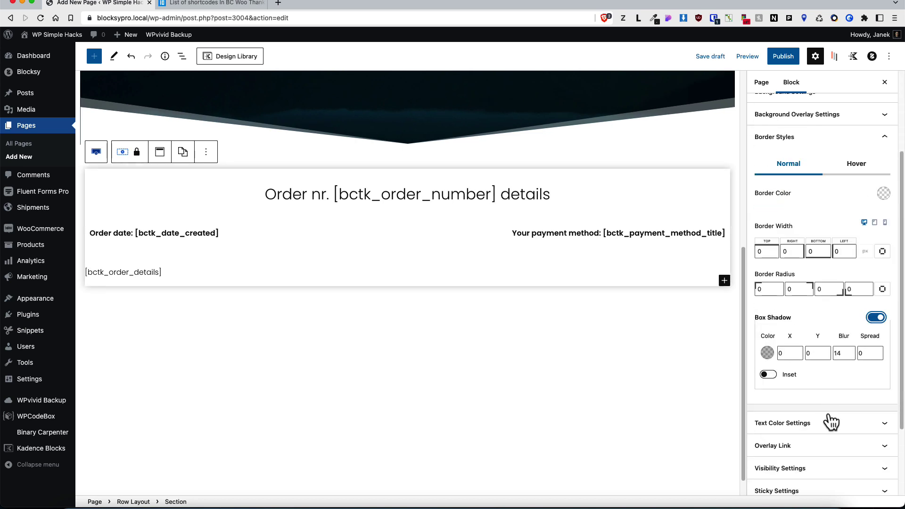
pyautogui.click(768, 353)
pyautogui.click(647, 283)
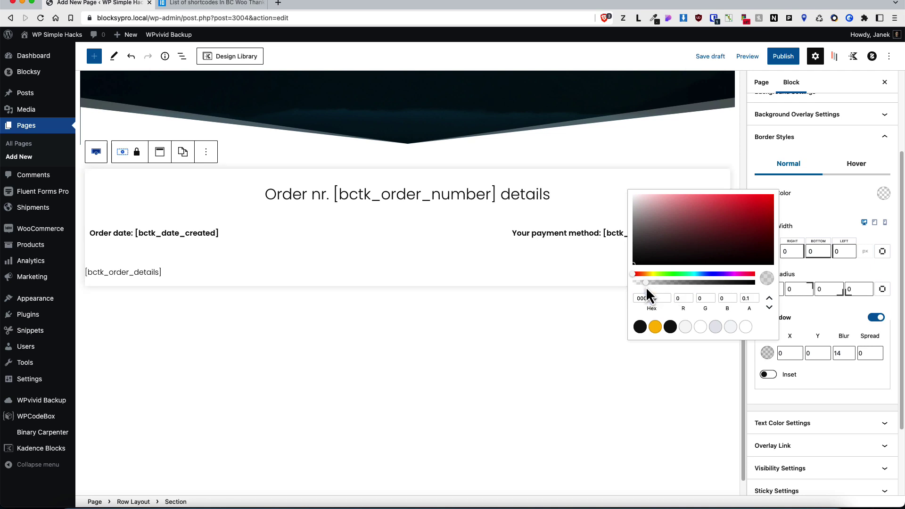
pyautogui.click(833, 383)
# - Set the order details section's padding to 30 px on all sides and publish the page
pyautogui.scroll(3, 837, 266)
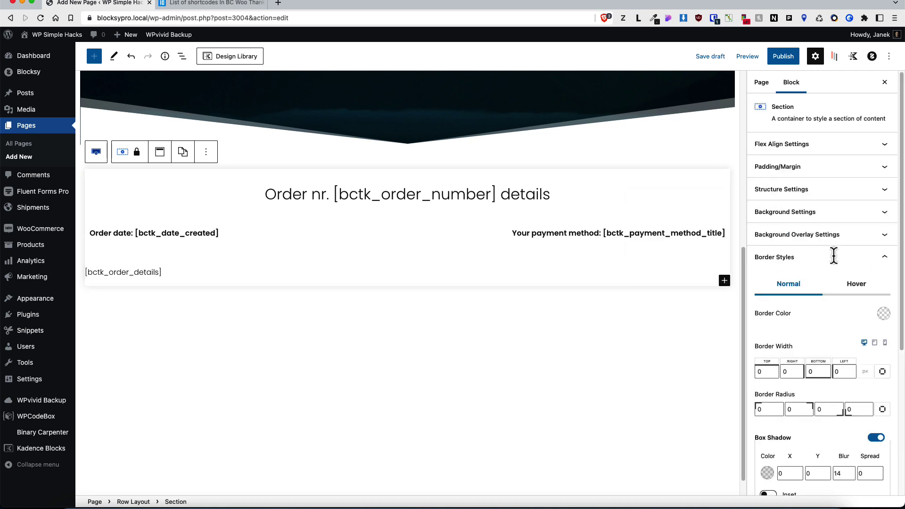
pyautogui.click(867, 172)
pyautogui.click(839, 201)
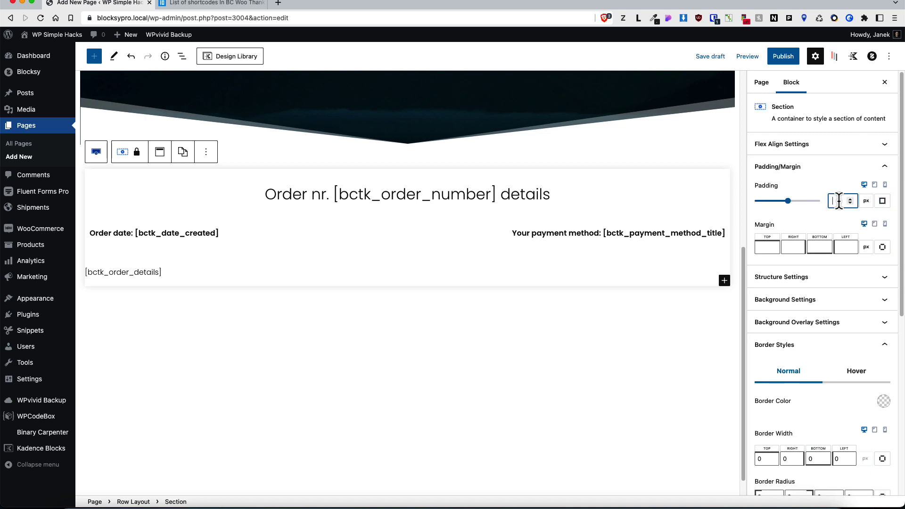
pyautogui.write('30')
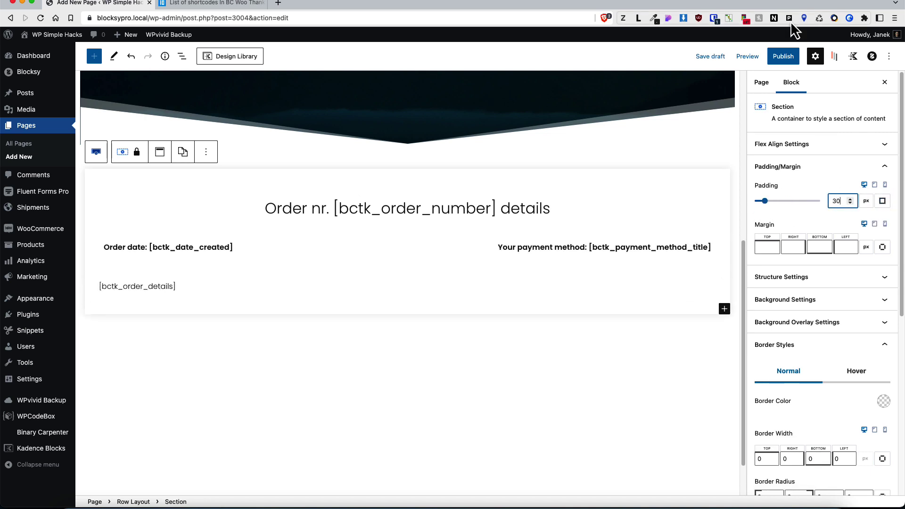
pyautogui.click(786, 60)
pyautogui.click(805, 61)
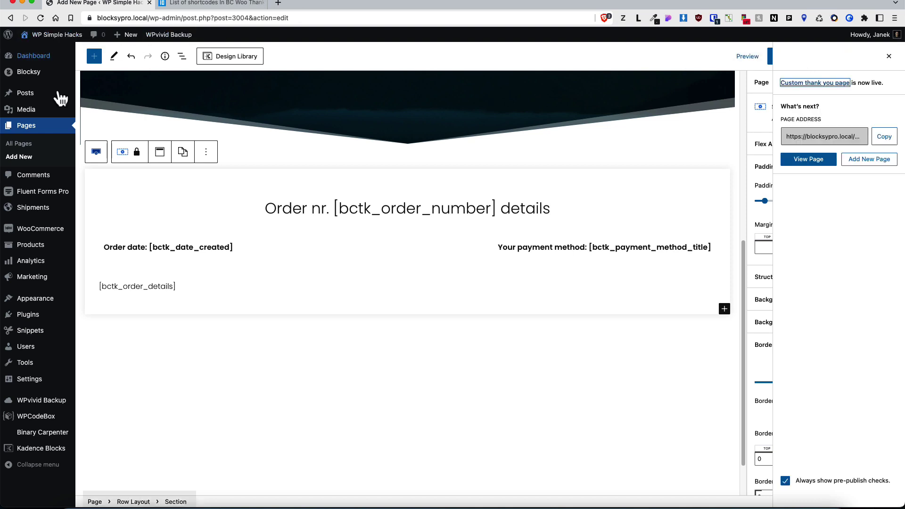
# - Open the Woo Custom Thank You Pages settings in a new browser tab and save "Custom thank you page" as the common thank you page
pyautogui.moveTo(41, 431)
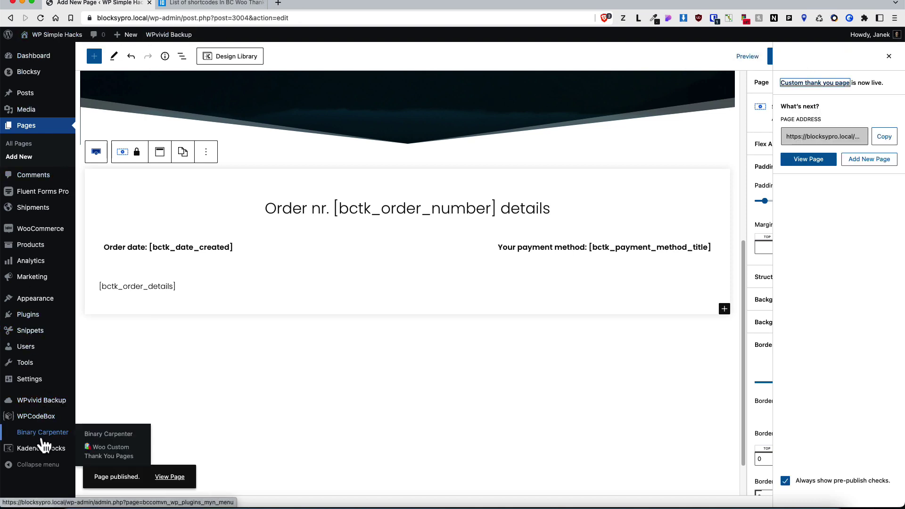
pyautogui.keyDown('super'); pyautogui.click(106, 444); pyautogui.keyUp('super')
pyautogui.click(316, 4)
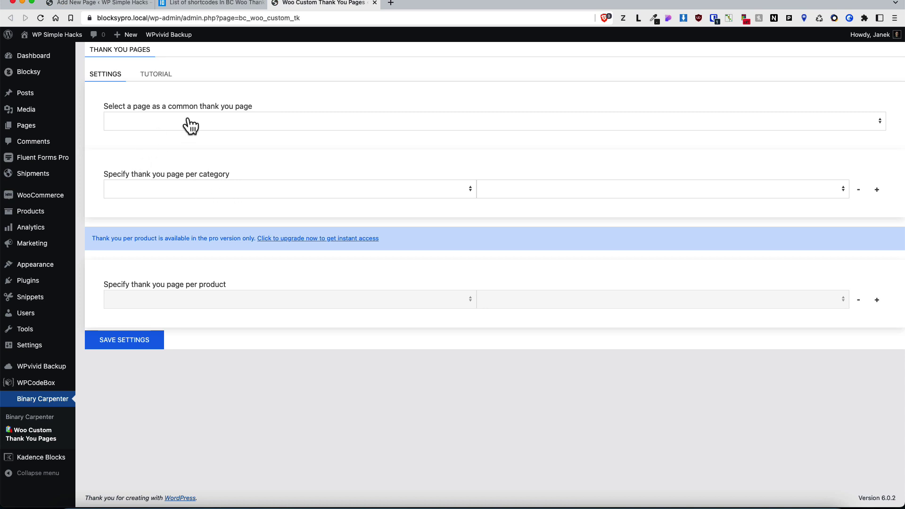
pyautogui.click(188, 132)
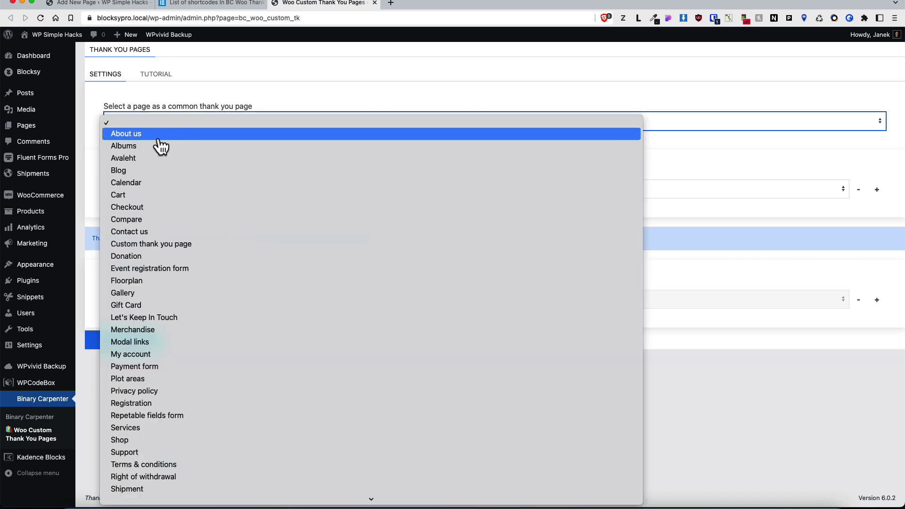
pyautogui.click(146, 244)
pyautogui.click(143, 339)
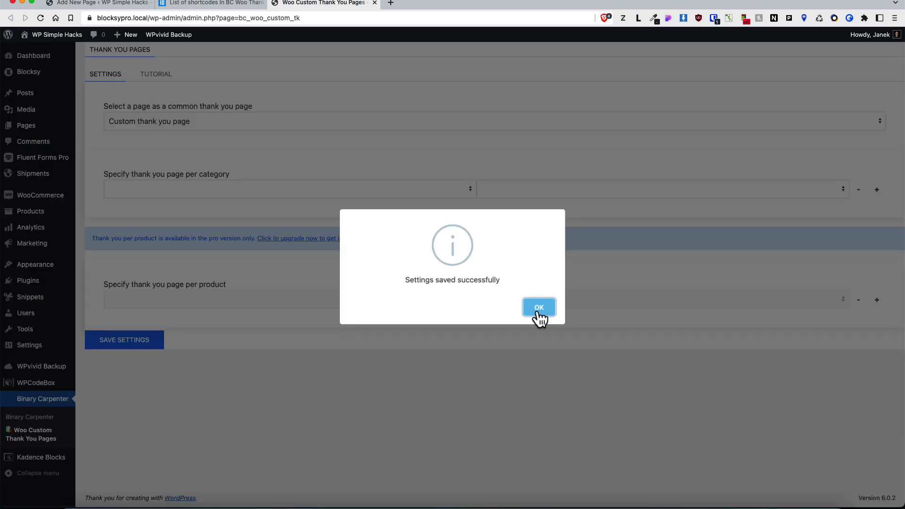
pyautogui.click(539, 309)
# - Place a test order for one Golden Lamp on the shop's front end and review the custom thank you page
pyautogui.click(55, 37)
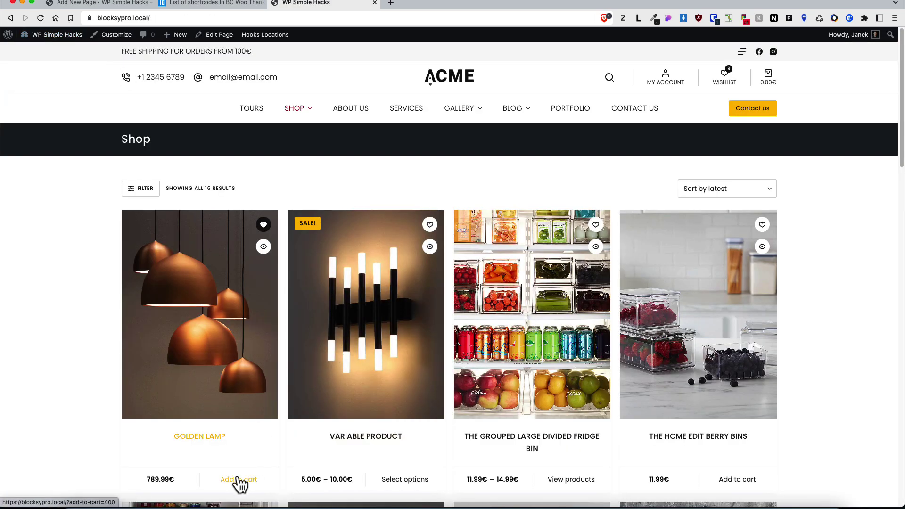
pyautogui.click(239, 480)
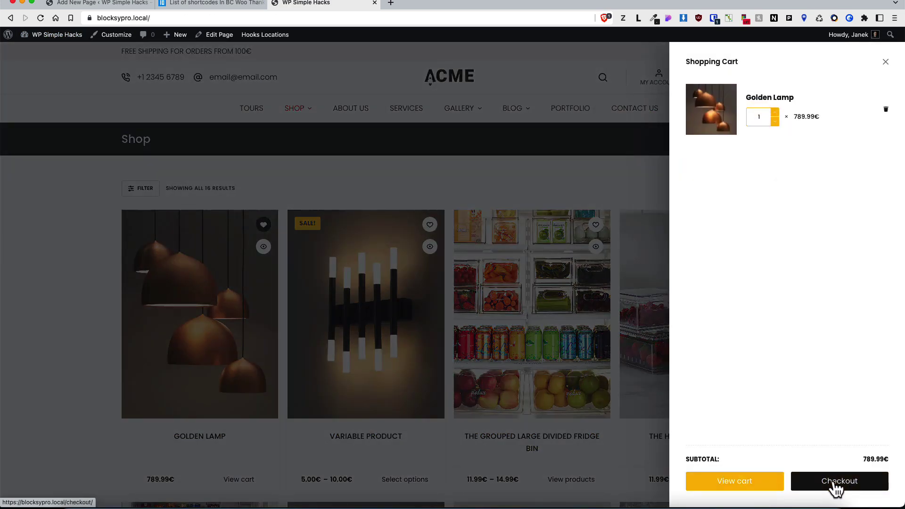
pyautogui.click(838, 490)
pyautogui.scroll(-10, 801, 378)
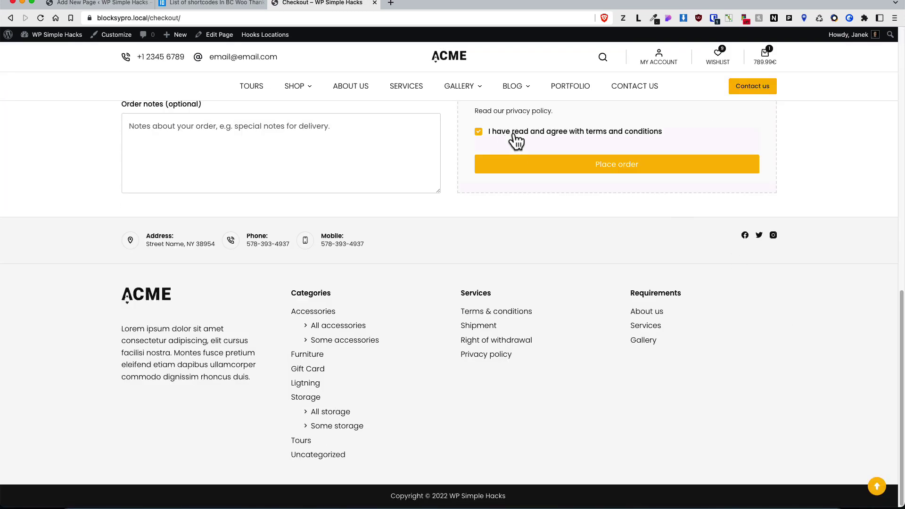
pyautogui.click(627, 168)
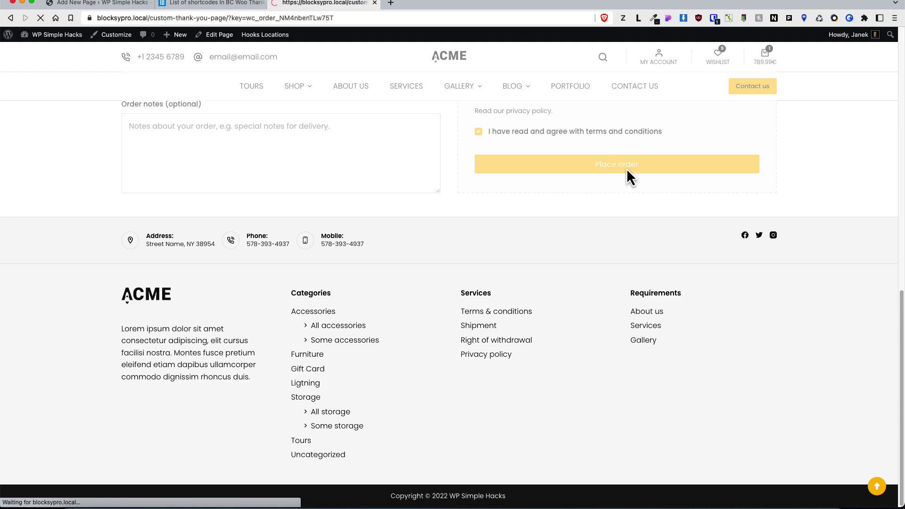
pyautogui.scroll(-1, 519, 212)
pyautogui.scroll(-6, 565, 236)
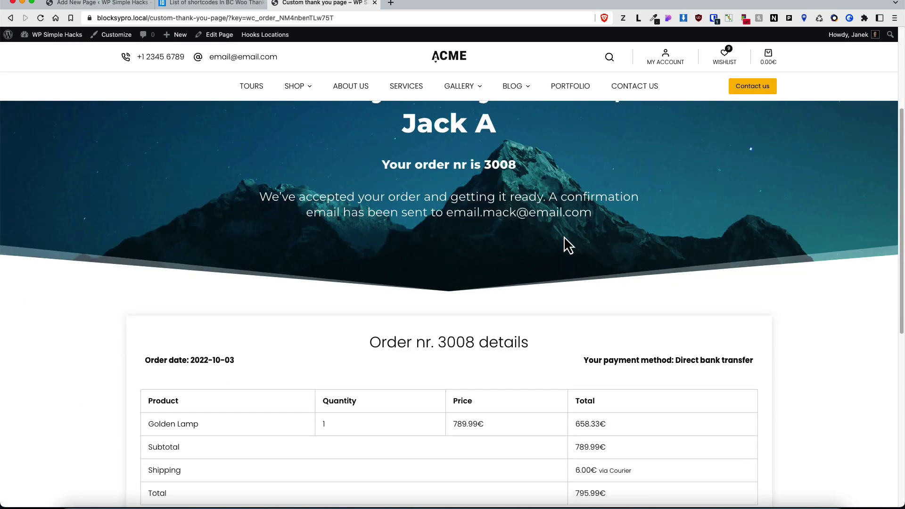
pyautogui.press('super+r')
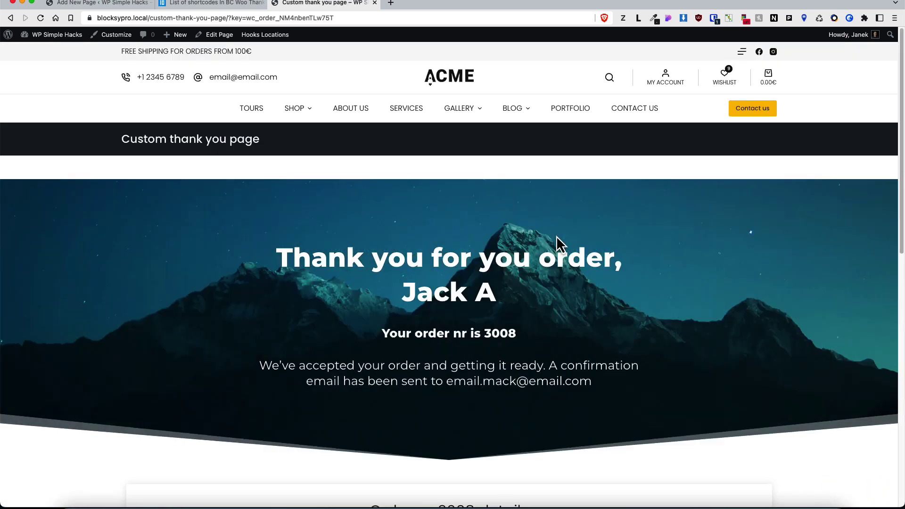
pyautogui.scroll(6, 557, 236)
# - Return to the page editor and disable the page title in the Blocksy page settings
pyautogui.click(84, 5)
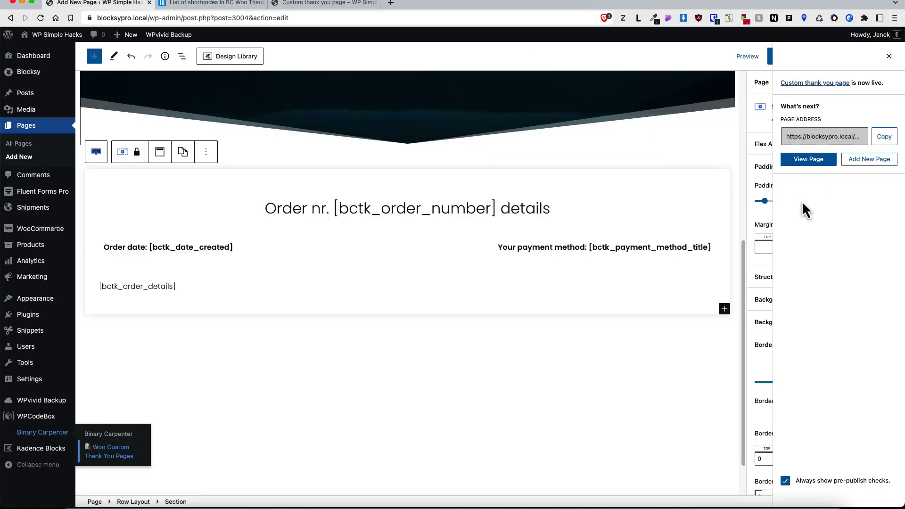
pyautogui.click(888, 57)
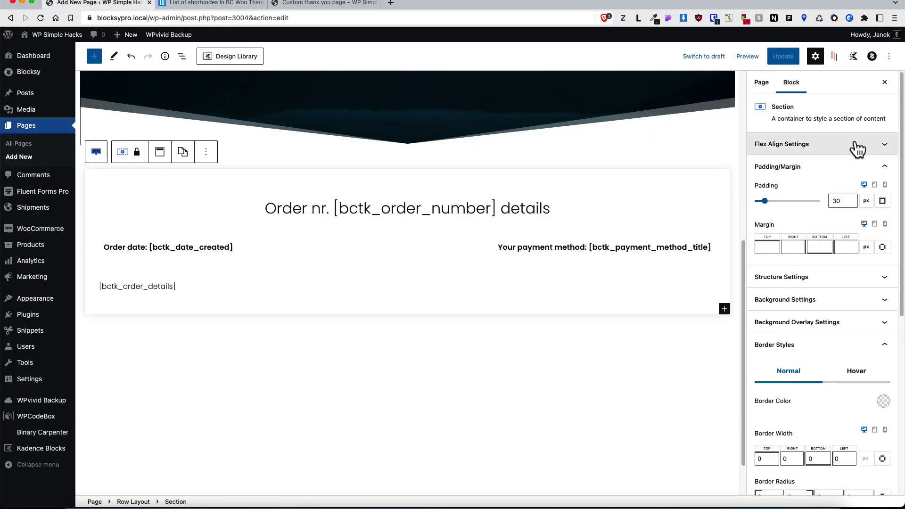
pyautogui.click(872, 57)
pyautogui.click(822, 110)
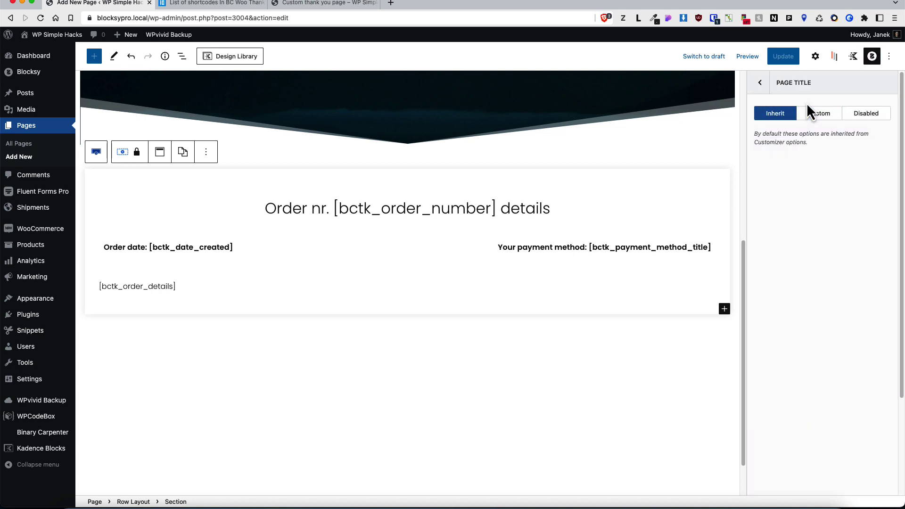
pyautogui.click(862, 118)
pyautogui.click(760, 85)
# - Set the content area's vertical spacing to Custom with bottom spacing only and update the page
pyautogui.scroll(-5, 844, 235)
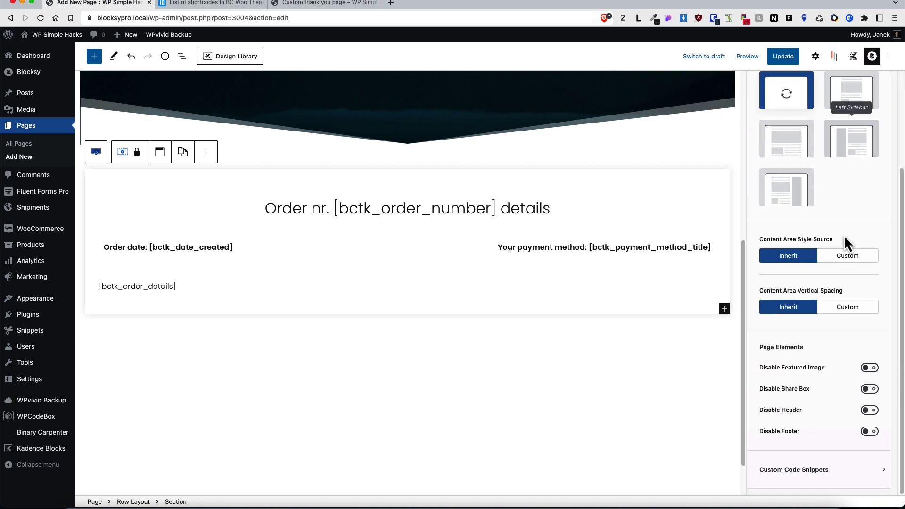
pyautogui.click(847, 307)
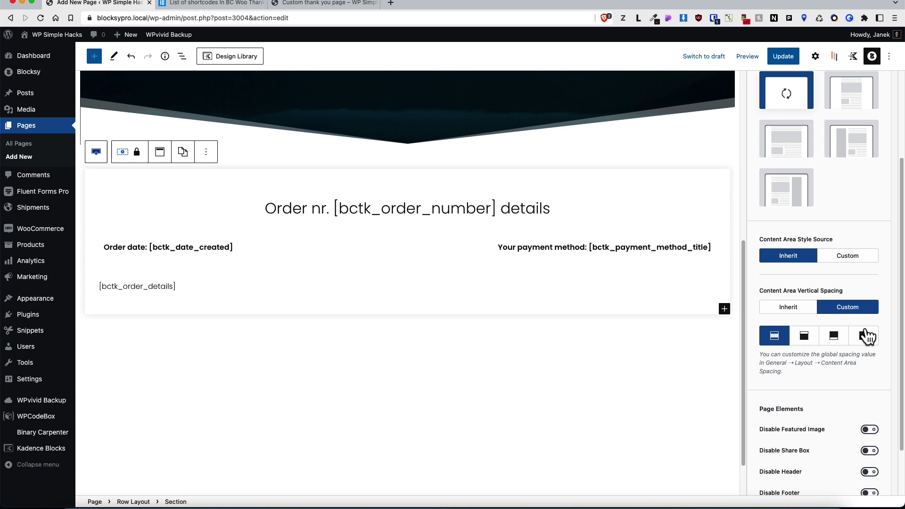
pyautogui.click(834, 335)
pyautogui.click(778, 56)
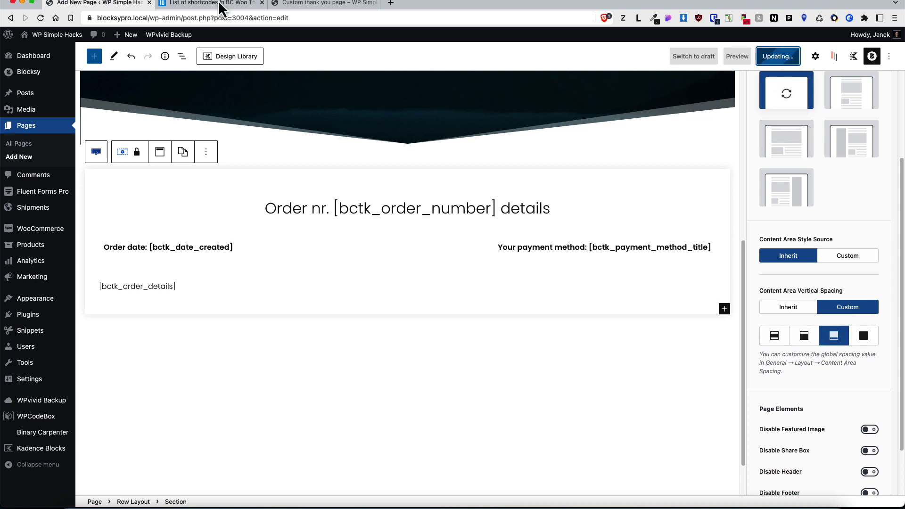
# - Reload the test order's thank you page and check its top spacing and order details
pyautogui.click(307, 3)
pyautogui.click(41, 18)
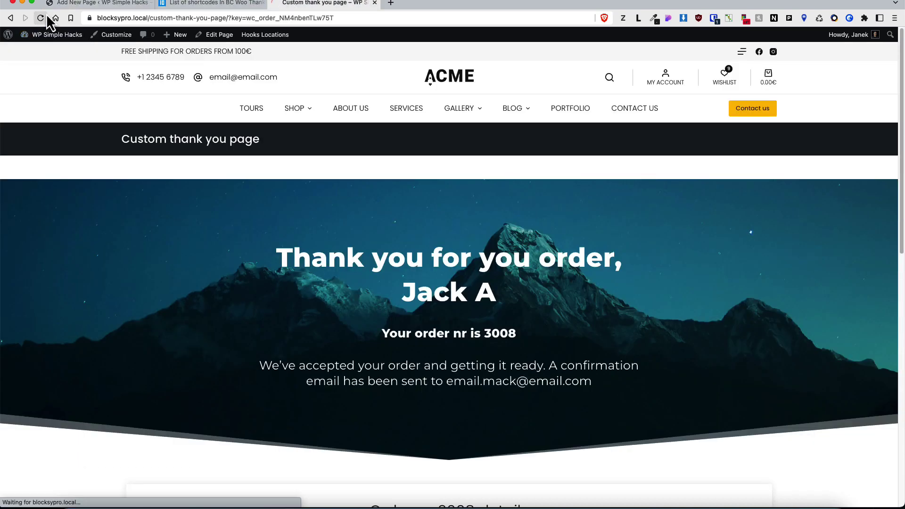
pyautogui.scroll(-5, 304, 300)
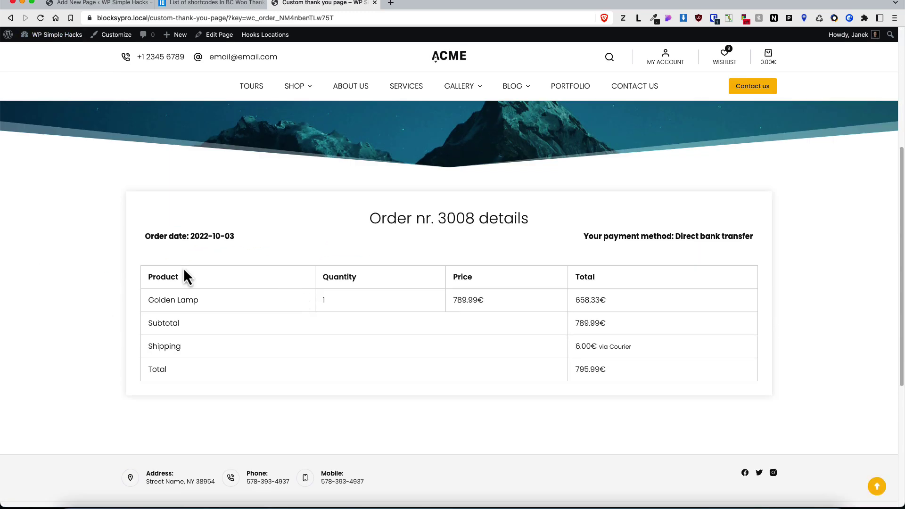
# - Add a centred heading "Customer details" below the order details row in the page editor
pyautogui.click(99, 3)
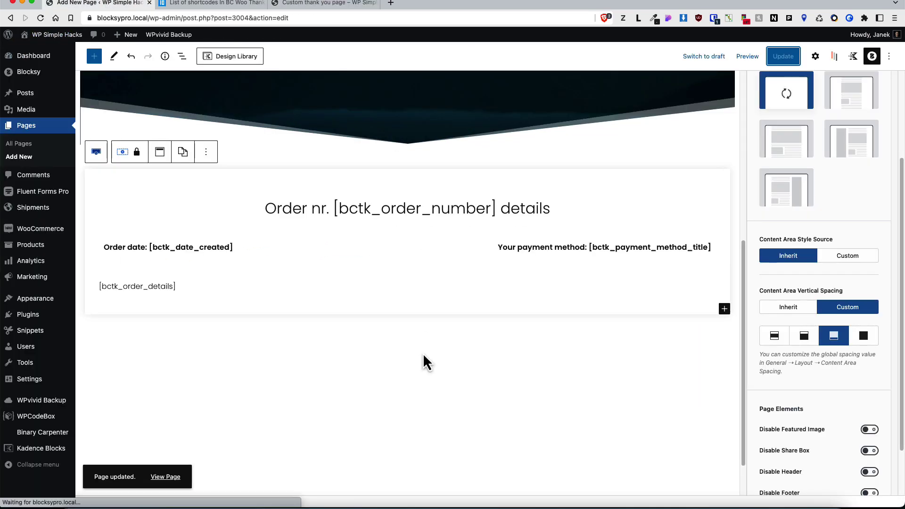
pyautogui.click(221, 283)
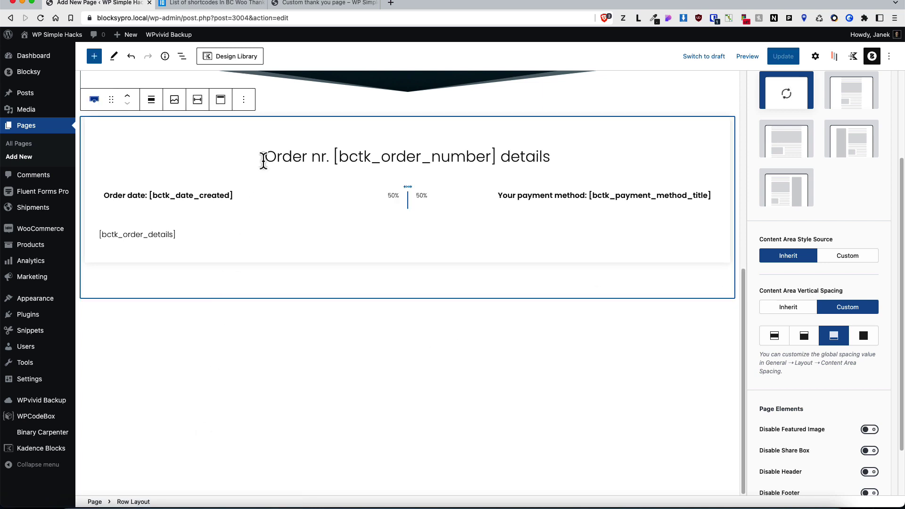
pyautogui.click(199, 312)
pyautogui.write('/hea')
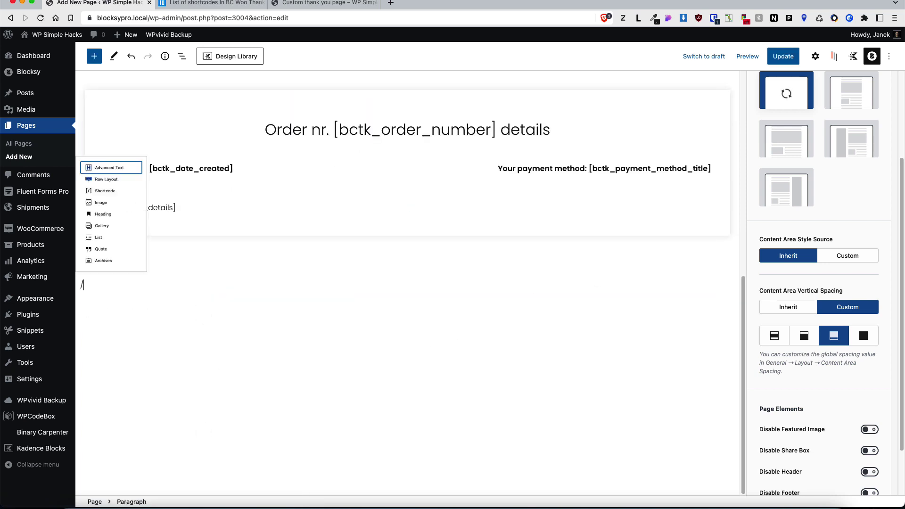
pyautogui.click(127, 207)
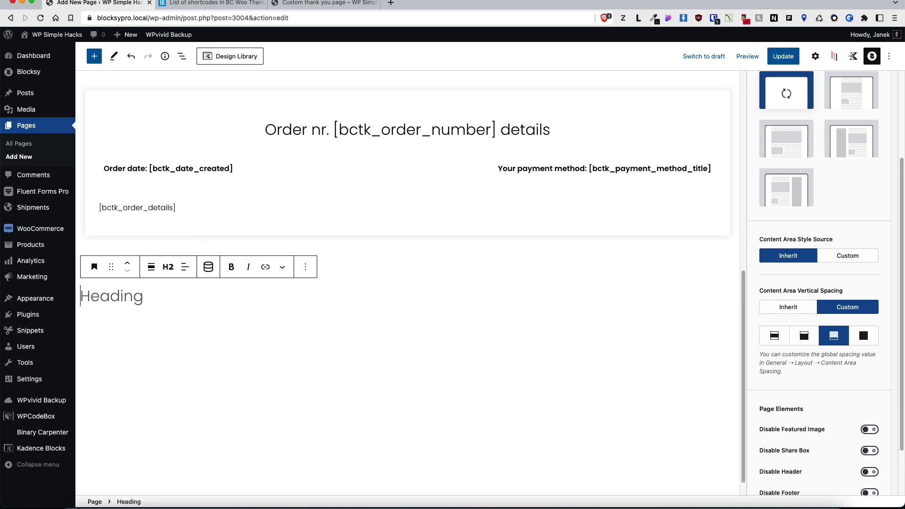
pyautogui.write('Customer details')
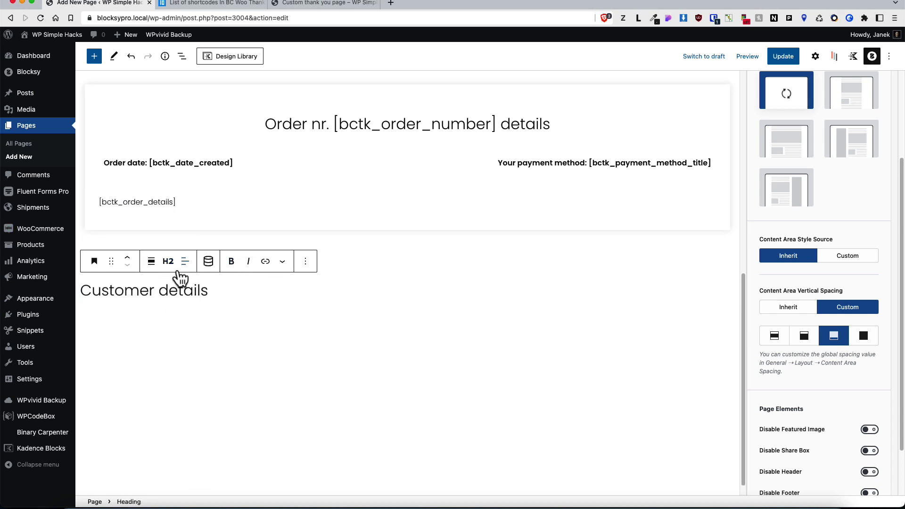
pyautogui.click(185, 261)
pyautogui.click(220, 311)
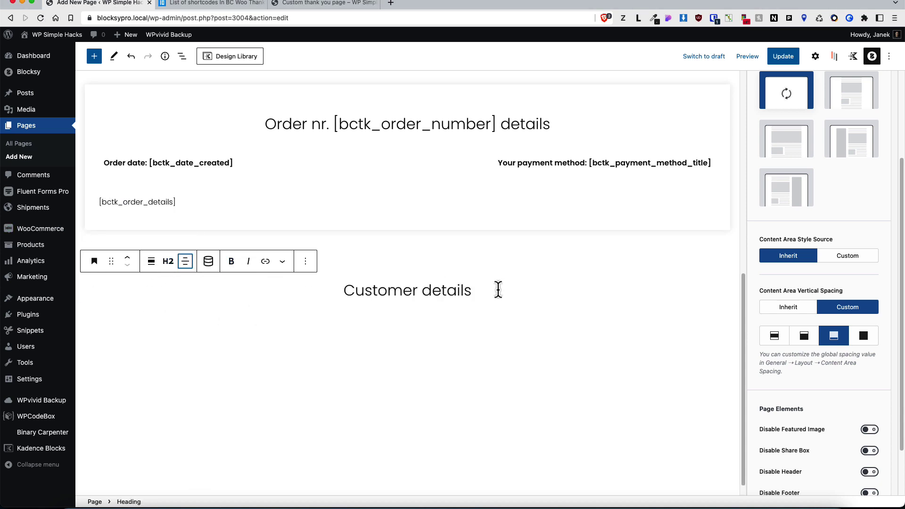
# - Insert a Row Layout with two equal columns below the "Customer details" heading
pyautogui.press('Return')
pyautogui.write('/')
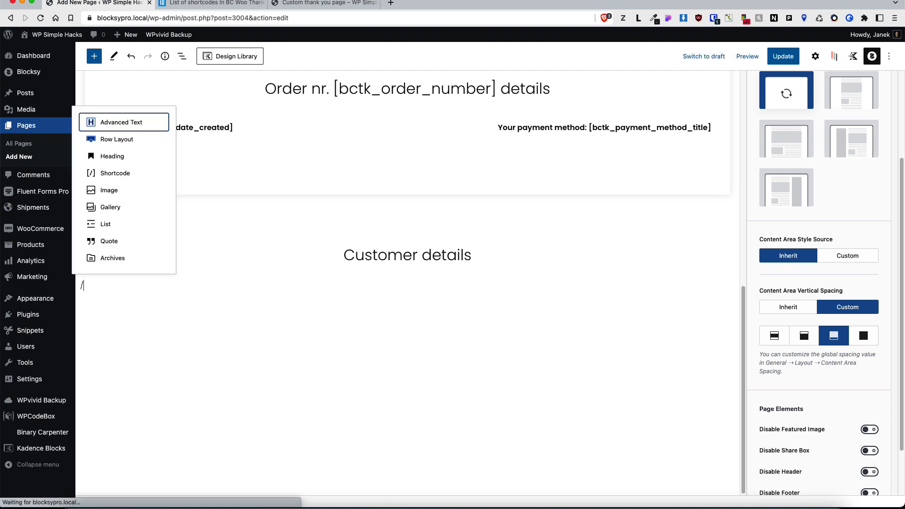
pyautogui.write('row')
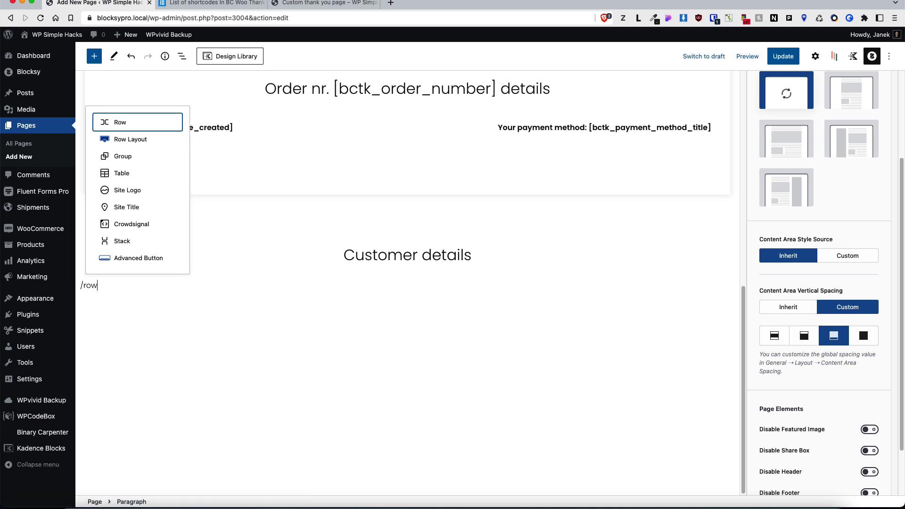
pyautogui.click(131, 140)
pyautogui.click(259, 325)
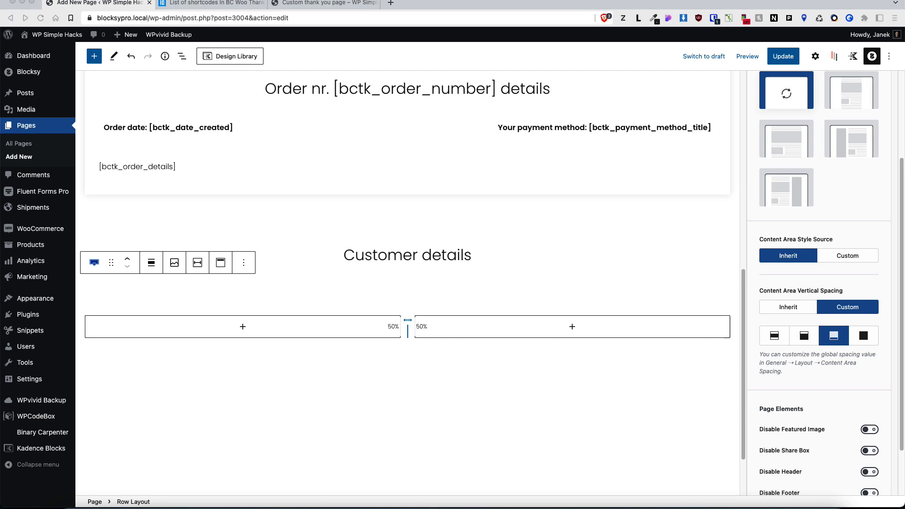
# - Add an H3 heading "Billing address" in the new row's left column and set its font size to 24 px
pyautogui.click(243, 327)
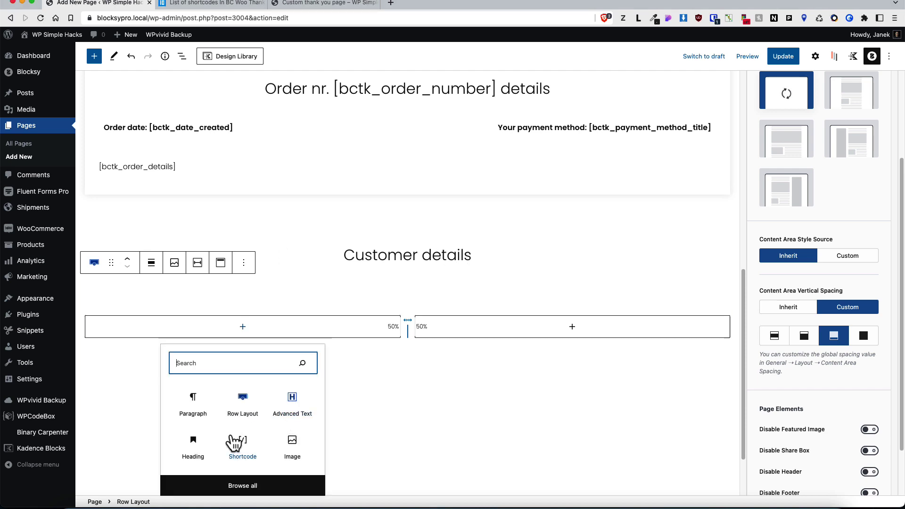
pyautogui.click(198, 452)
pyautogui.write('Billing address')
pyautogui.click(200, 312)
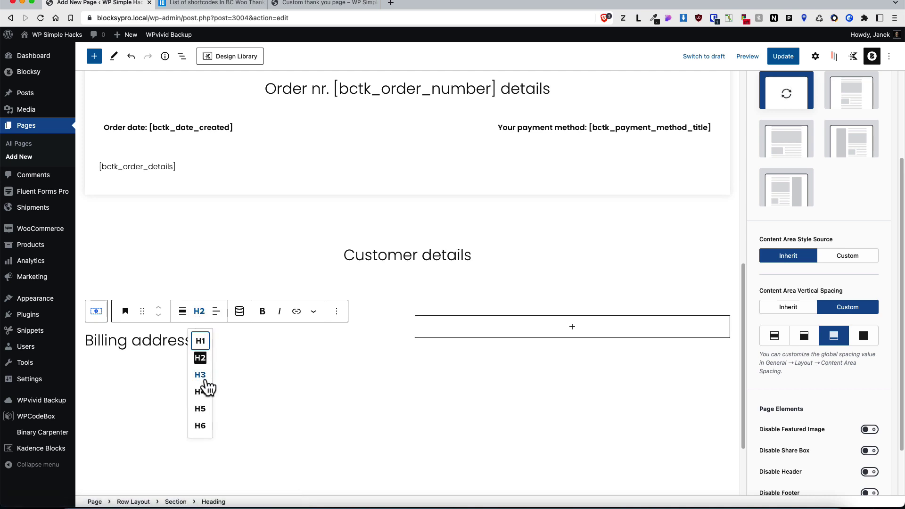
pyautogui.click(202, 374)
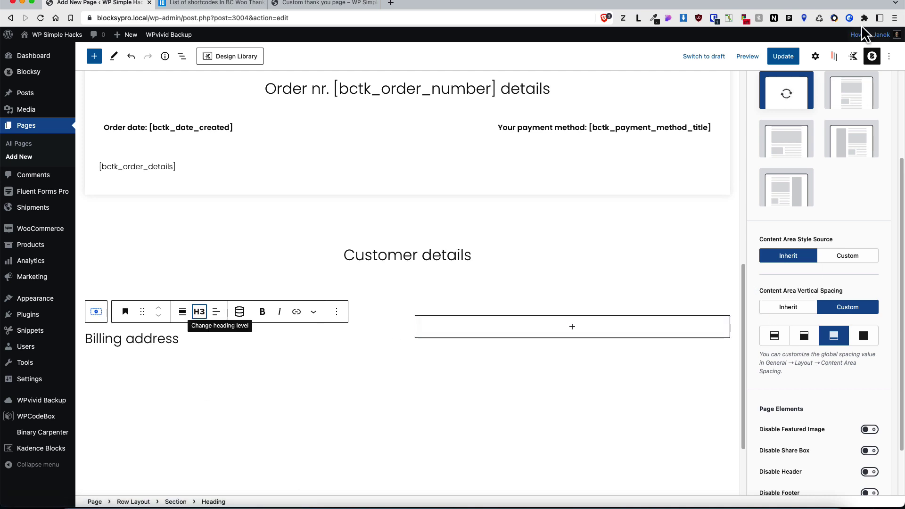
pyautogui.click(816, 57)
pyautogui.click(787, 287)
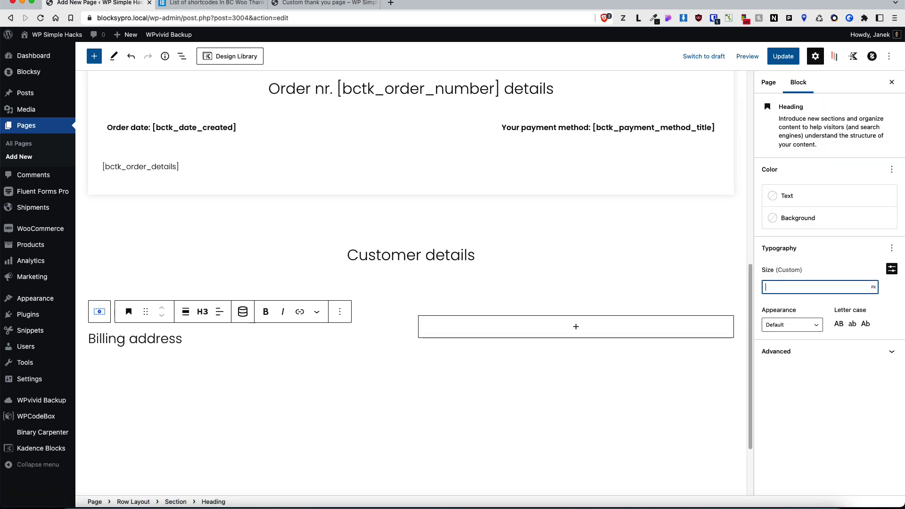
pyautogui.write('24')
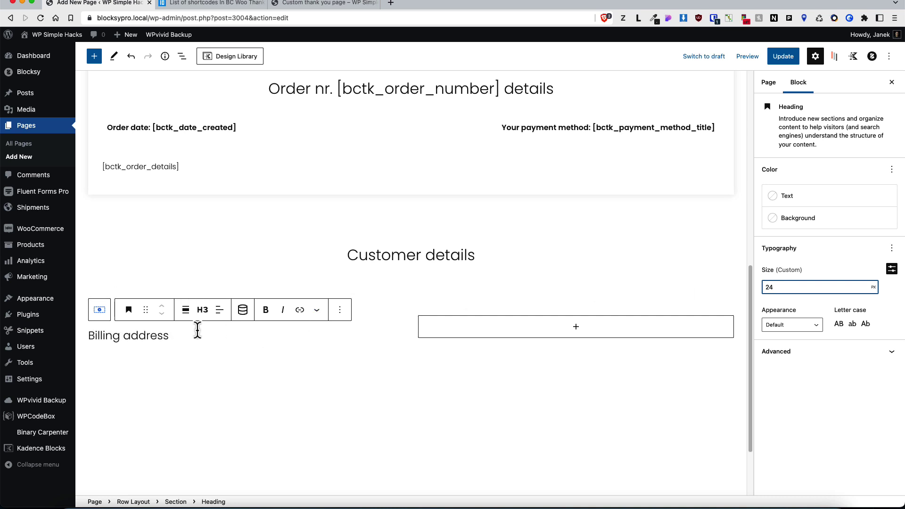
# - Add a paragraph below the "Billing address" heading containing the shortcode [bctk_formatted_billing_full_name]
pyautogui.click(199, 332)
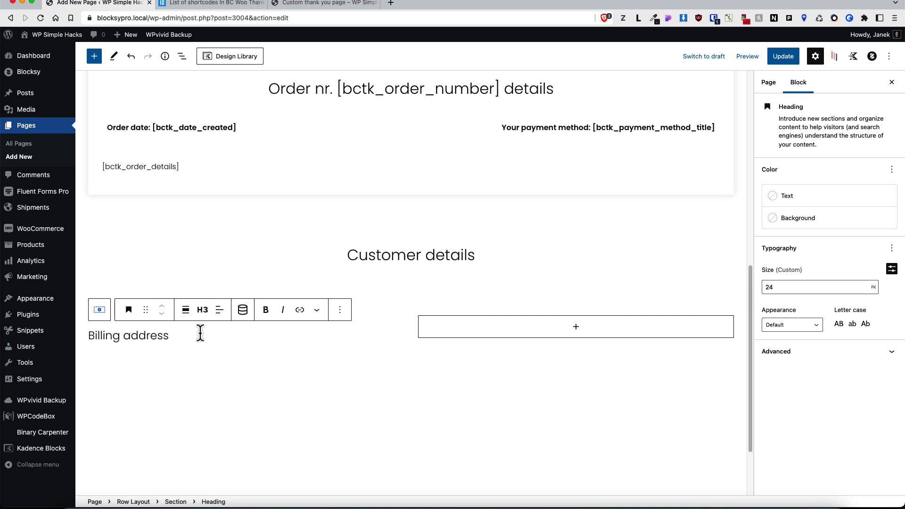
pyautogui.press('Return')
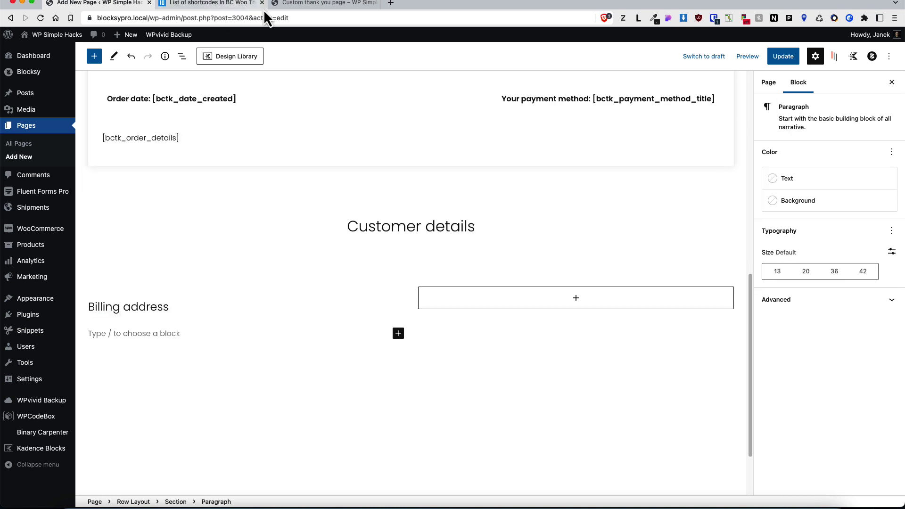
pyautogui.write('[bctk_formatted_billing_full_name]')
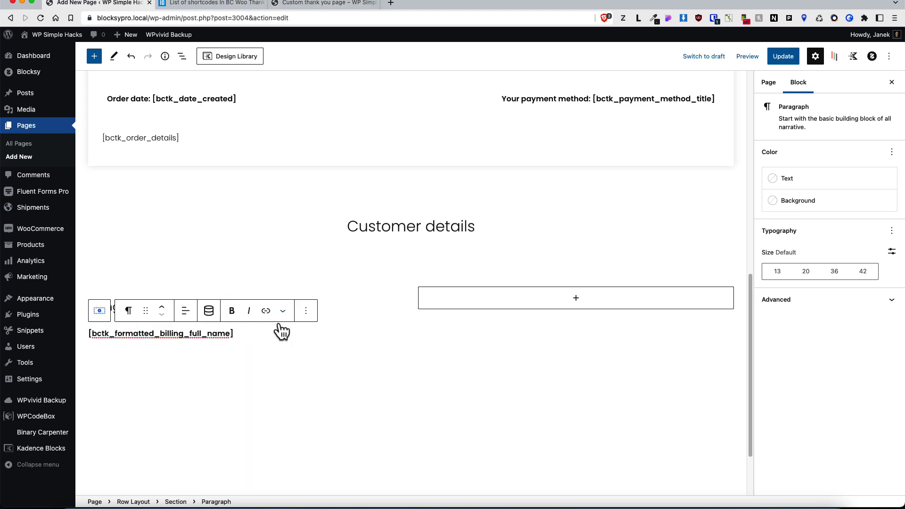
# - Add a regular-weight paragraph containing the shortcode [bctk_formatted_billing_address] below the billing full name
pyautogui.press('Return')
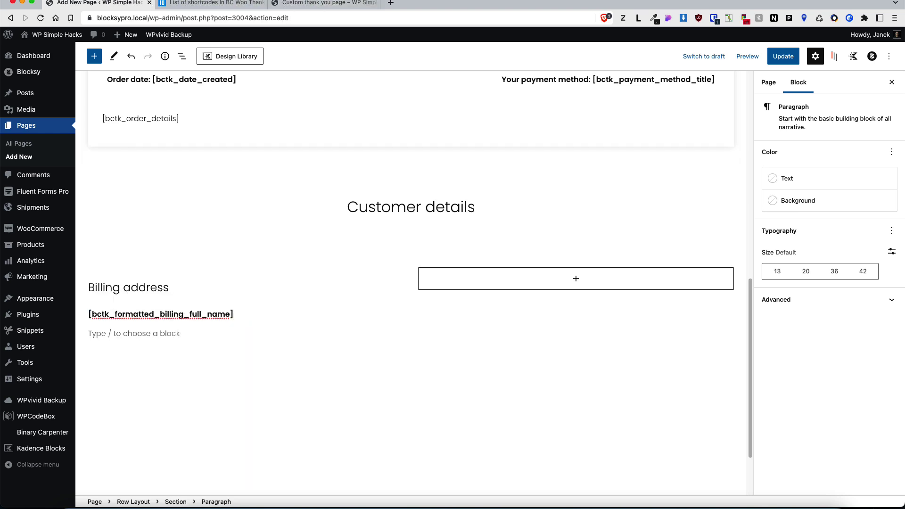
pyautogui.click(239, 4)
pyautogui.click(112, 4)
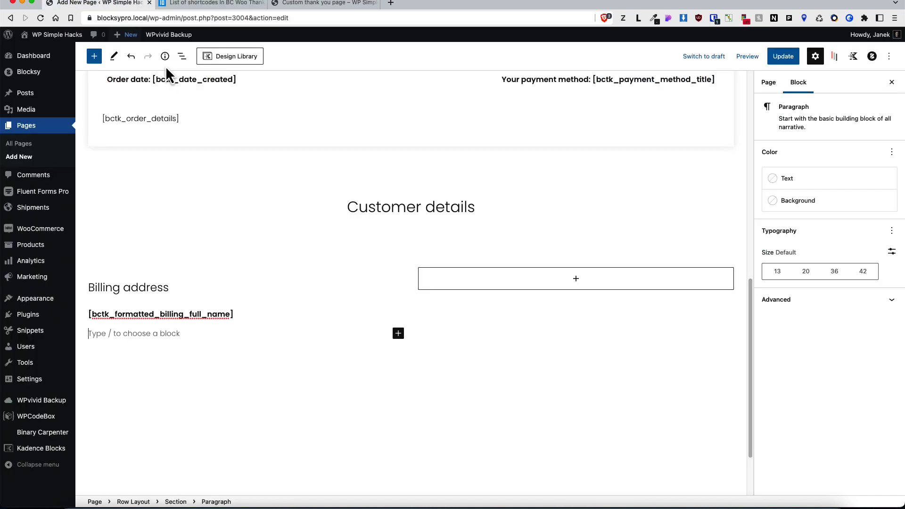
pyautogui.write('[bctk_formatted_billing_address]')
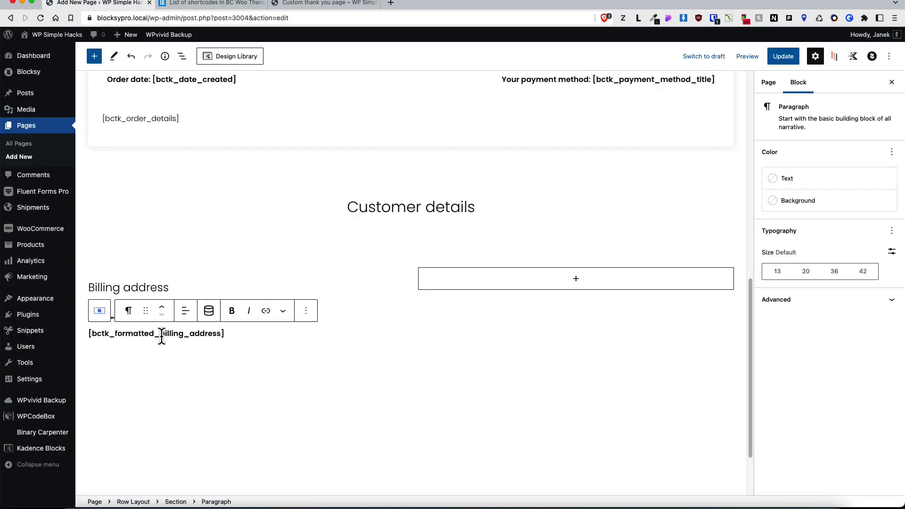
pyautogui.tripleClick(161, 336)
pyautogui.press('super+b')
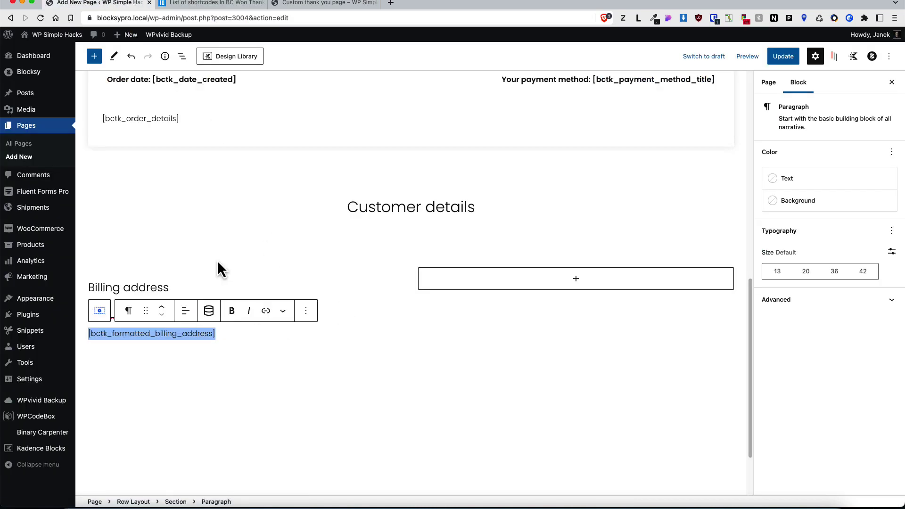
# - Duplicate the "Billing address" heading into the row's right column and change its text to "Shipping address"
pyautogui.click(191, 287)
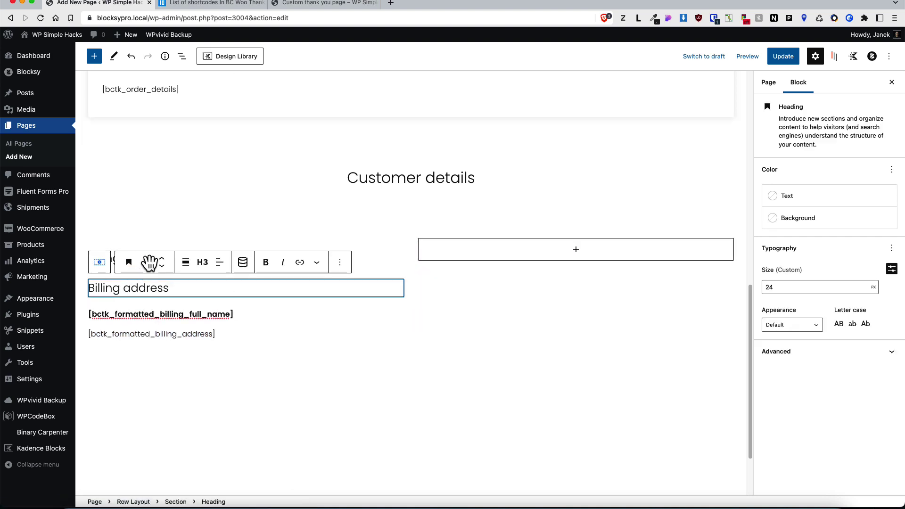
pyautogui.moveTo(146, 262); pyautogui.dragTo(415, 258)
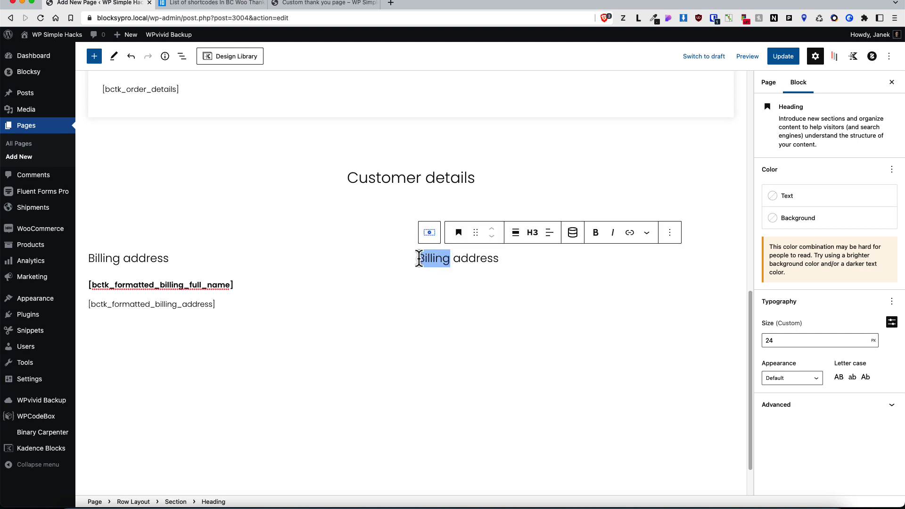
pyautogui.write('Sh')
# - Copy [bctk_formatted_shipping_address] from the shortcode list into a regular-weight paragraph below the "Shipping address" heading
pyautogui.hotkey('ctrl', 'Tab')
pyautogui.moveTo(332, 228); pyautogui.dragTo(175, 232)
pyautogui.hotkey('ctrl', 'c')
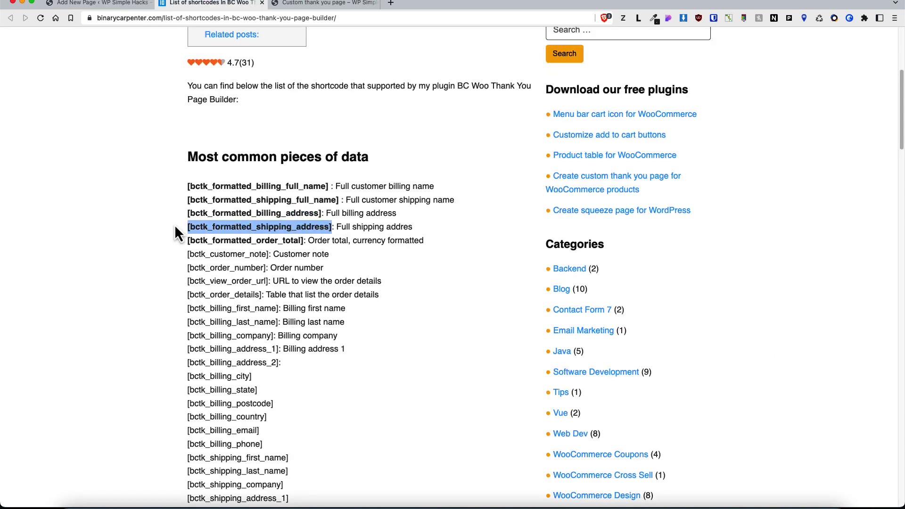
pyautogui.hotkey('ctrl', 'shift', 'Tab')
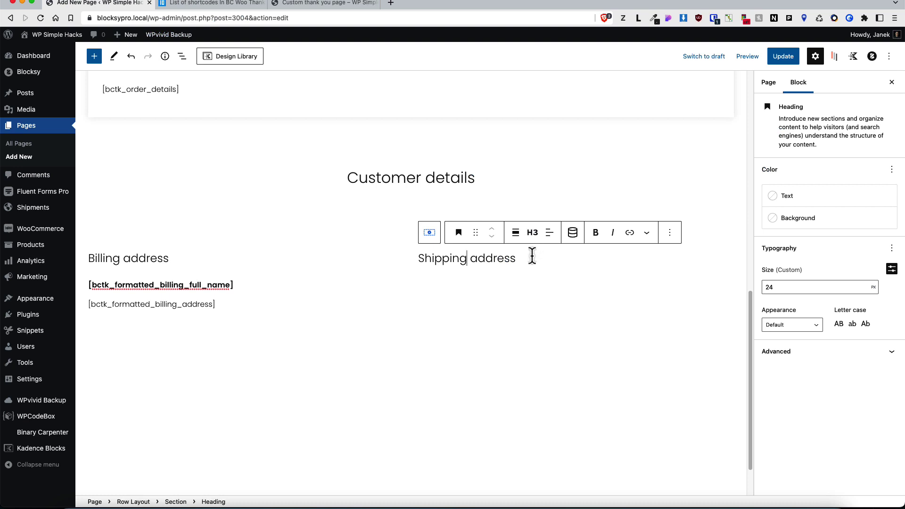
pyautogui.press('Return')
pyautogui.hotkey('ctrl', 'v')
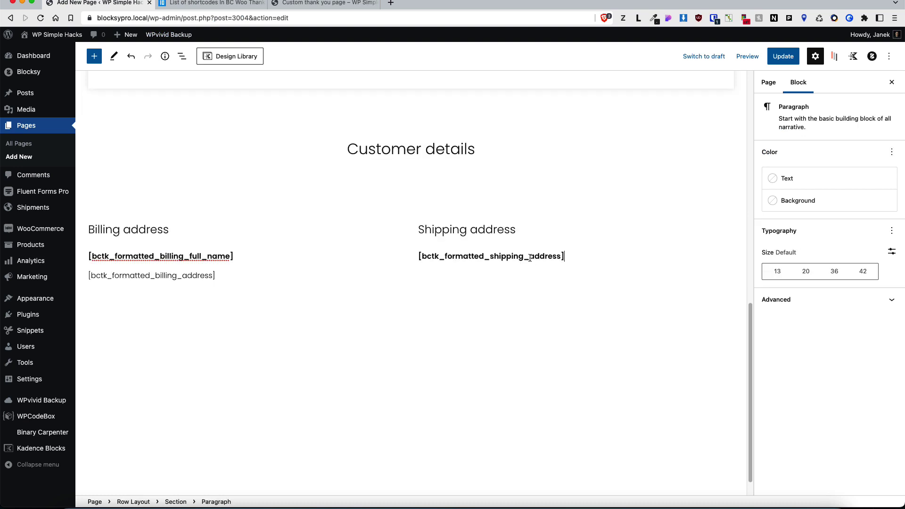
pyautogui.hotkey('ctrl', 'a')
# - Copy [bctk_formatted_shipping_full_name] from the shortcode list into a new paragraph above the shipping address shortcode
pyautogui.click(244, 2)
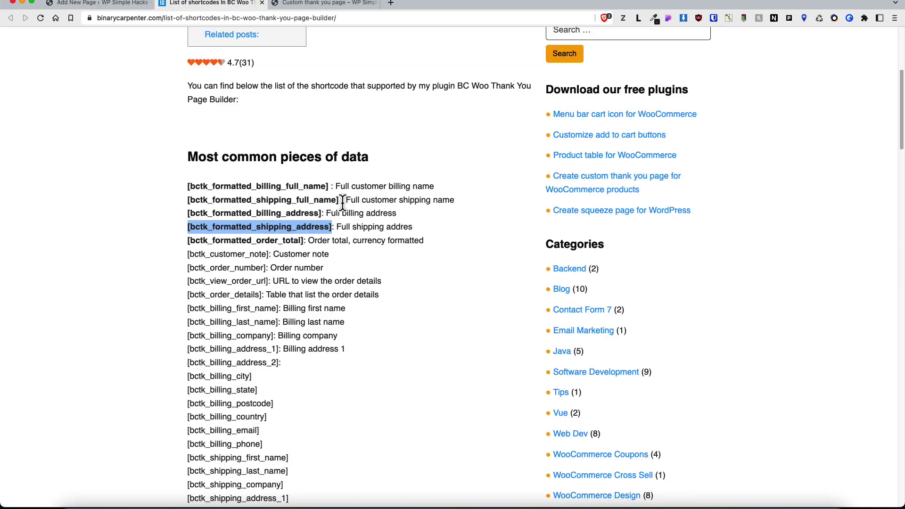
pyautogui.moveTo(339, 200); pyautogui.dragTo(184, 200)
pyautogui.hotkey('ctrl', 'c')
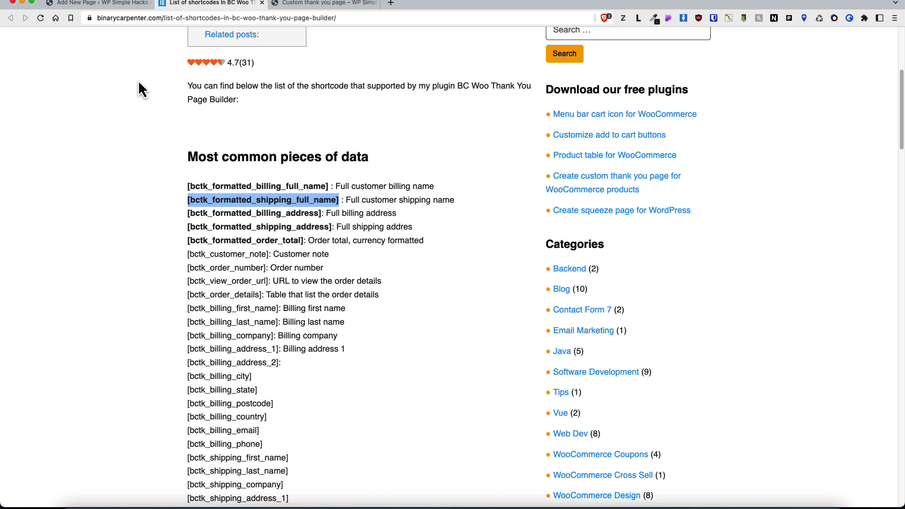
pyautogui.click(116, 2)
pyautogui.click(419, 261)
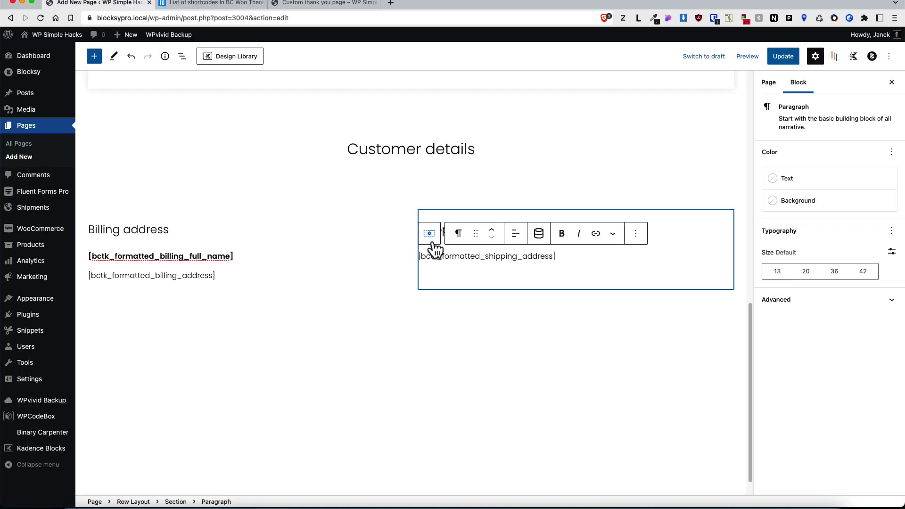
pyautogui.press('Return')
pyautogui.hotkey('ctrl', 'v')
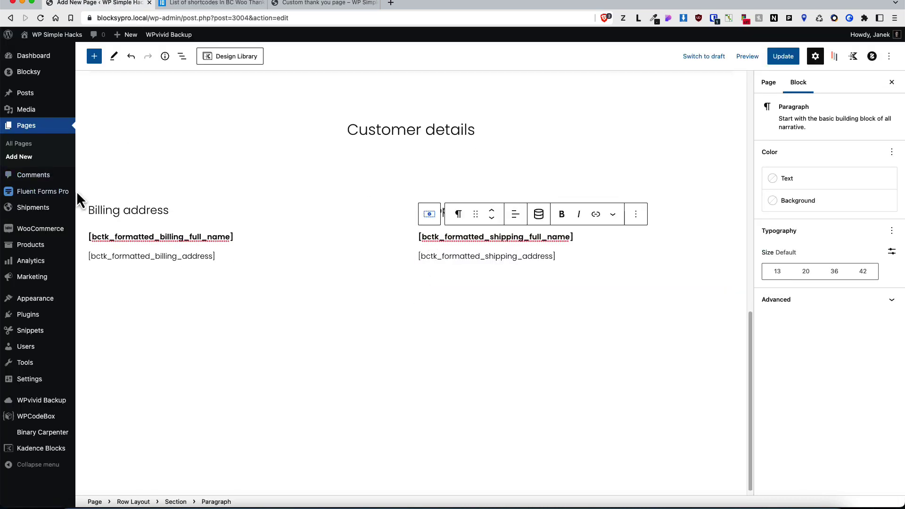
# - Set the padding of the billing address section to 30 px on all sides
pyautogui.click(177, 195)
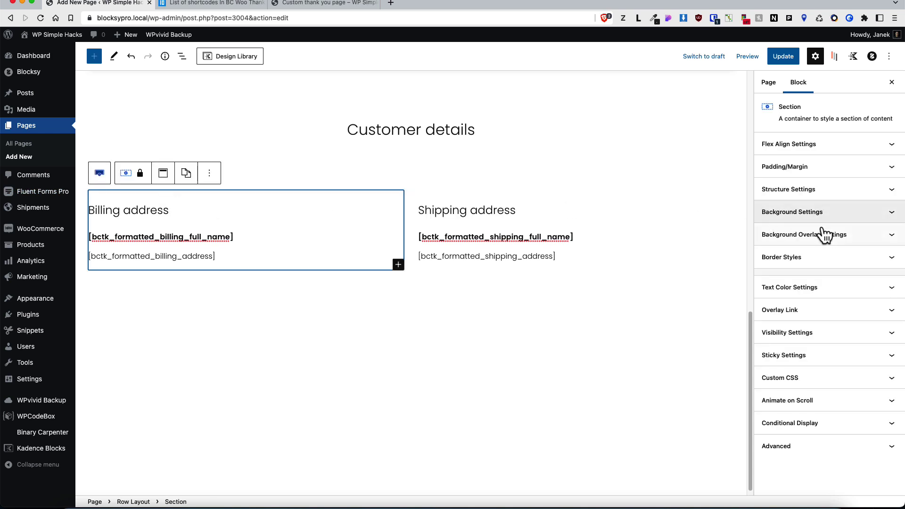
pyautogui.click(876, 168)
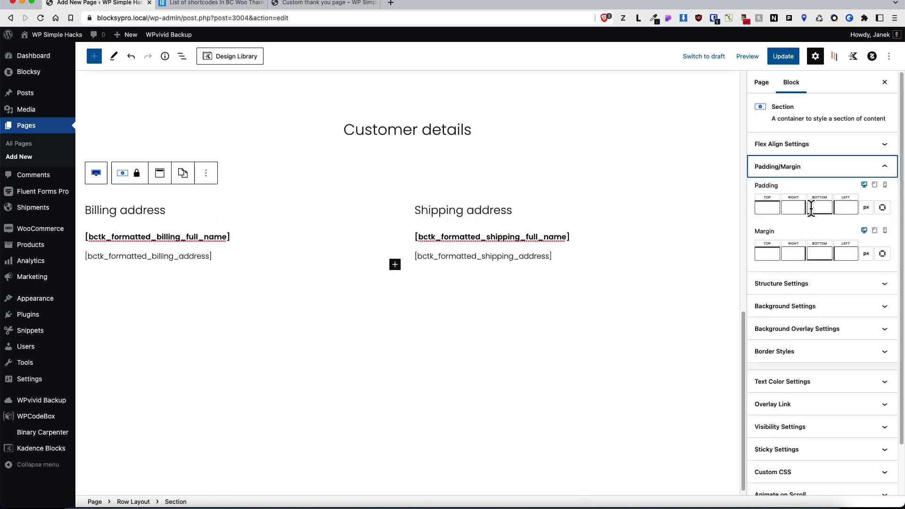
pyautogui.click(883, 207)
pyautogui.click(850, 197)
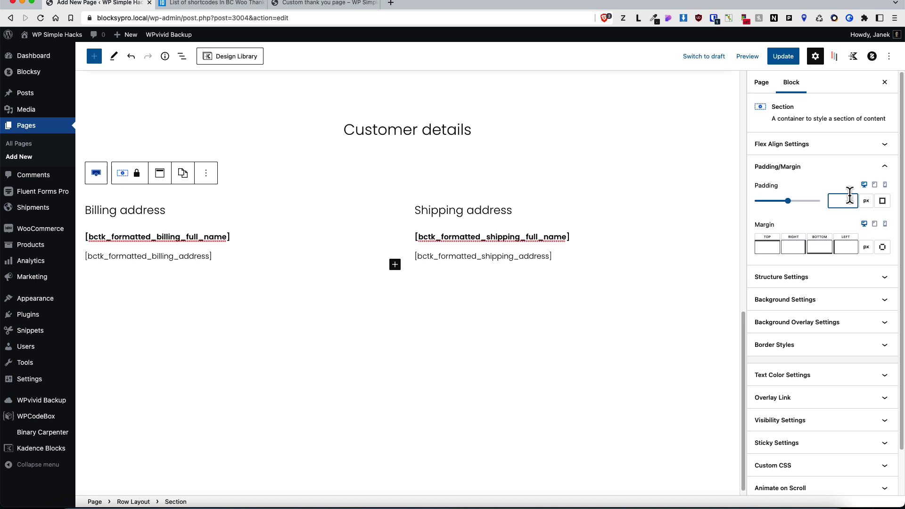
pyautogui.write('30')
# - Enable a box shadow on the billing address section and set its black colour's opacity to 0.09
pyautogui.click(853, 349)
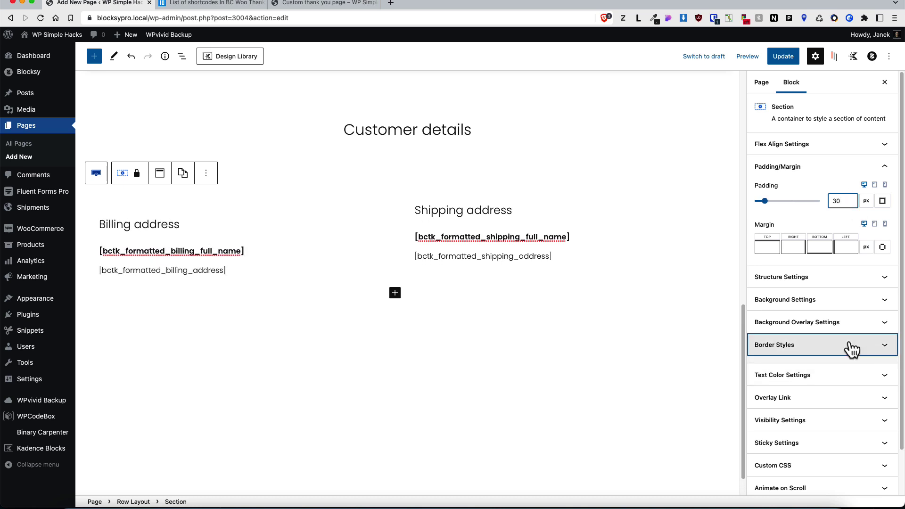
pyautogui.click(876, 356)
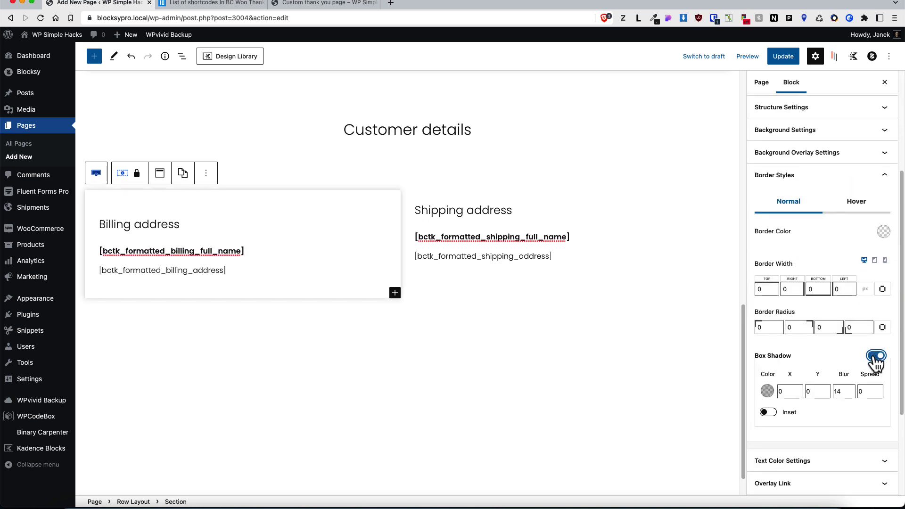
pyautogui.click(768, 391)
pyautogui.moveTo(657, 321); pyautogui.dragTo(644, 321)
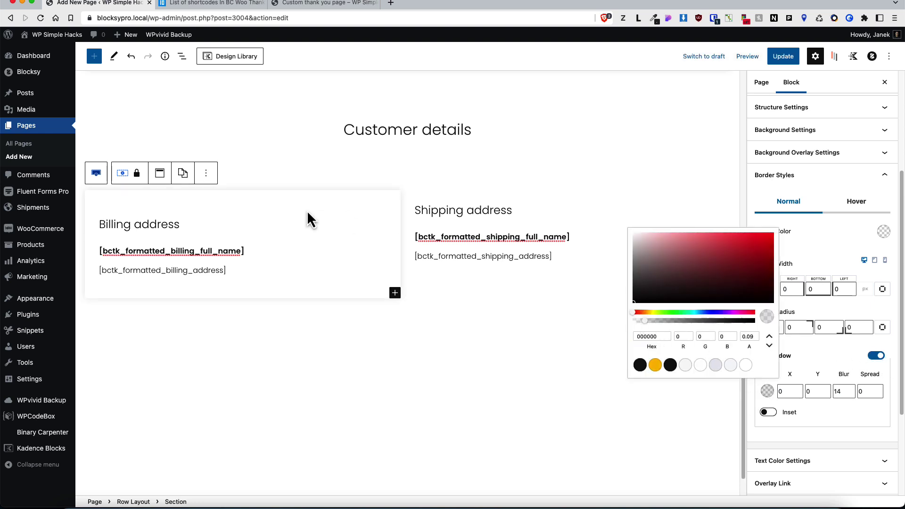
# - Copy the billing address section's styles and paste them onto the shipping address section
pyautogui.click(183, 173)
pyautogui.click(194, 208)
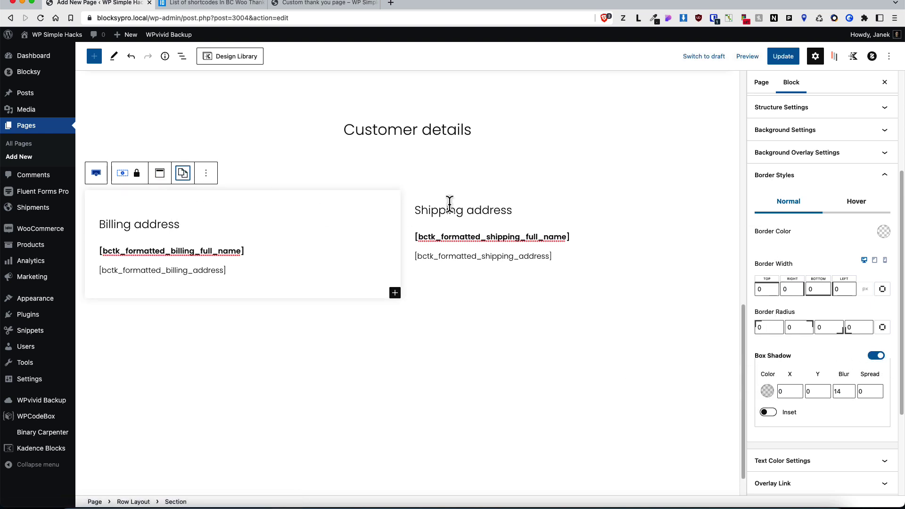
pyautogui.click(453, 197)
pyautogui.click(453, 197)
pyautogui.click(176, 502)
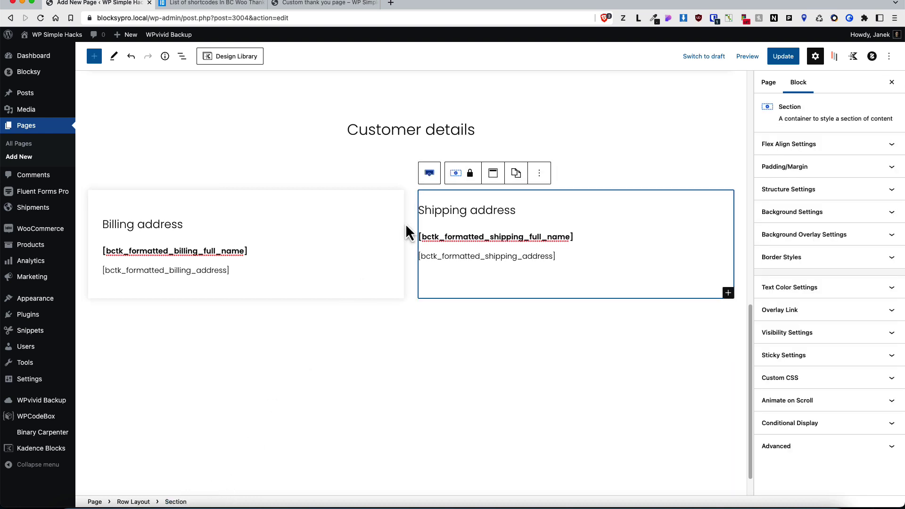
pyautogui.click(526, 180)
pyautogui.click(543, 219)
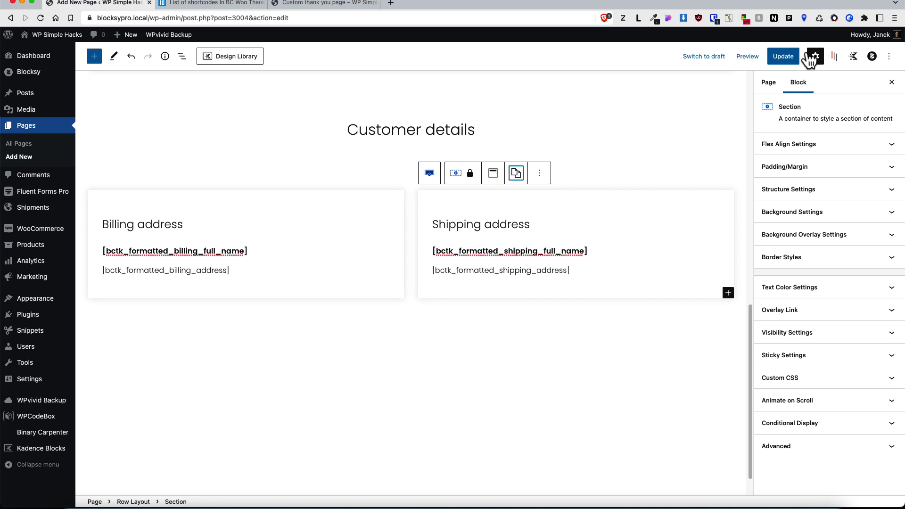
# - Update the page and check the customer details section on the reloaded live thank you page
pyautogui.click(784, 56)
pyautogui.click(273, 3)
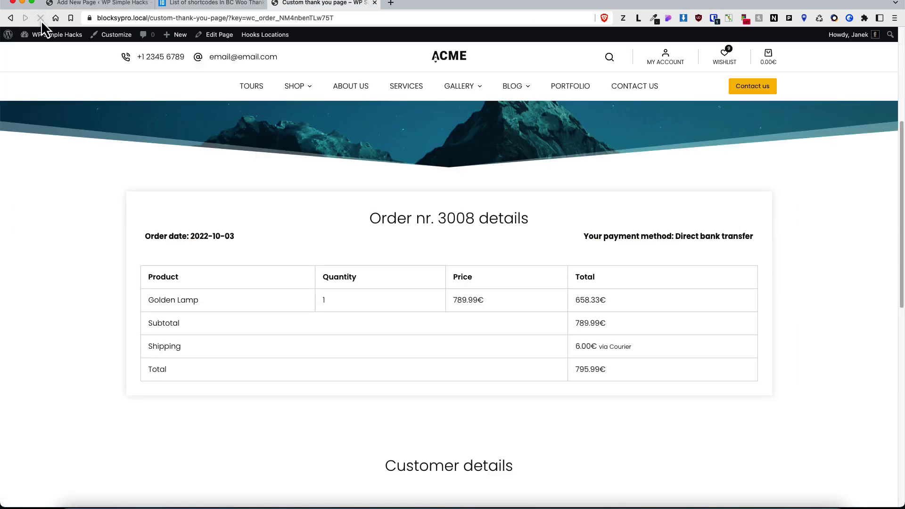
pyautogui.scroll(-5, 450, 273)
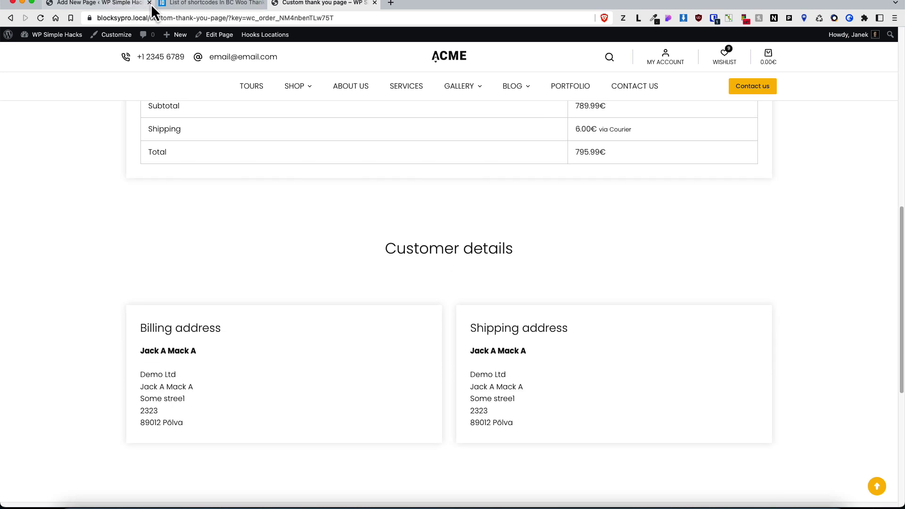
# - Reduce the space above the billing and shipping columns in their Row Layout and update the page
pyautogui.click(210, 3)
pyautogui.click(113, 4)
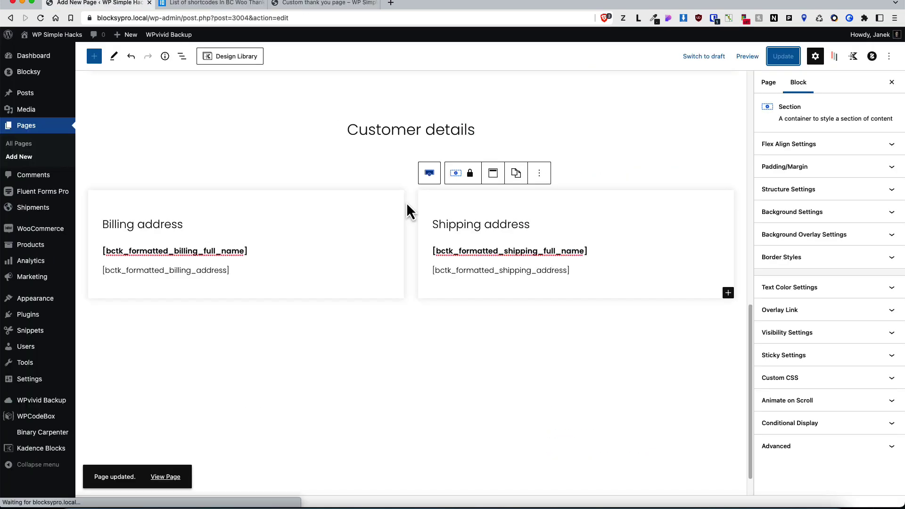
pyautogui.click(382, 150)
pyautogui.hotkey('ctrl', 'z')
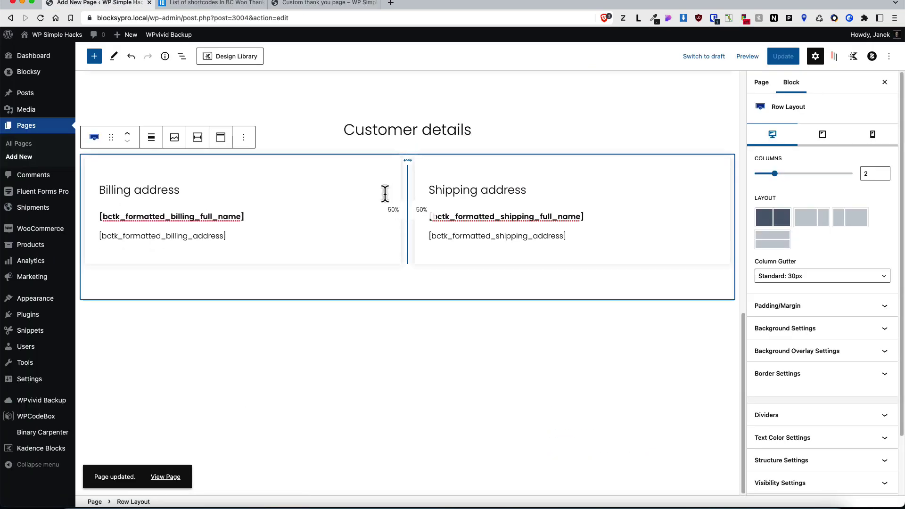
pyautogui.scroll(2, 505, 236)
pyautogui.click(454, 158)
pyautogui.moveTo(455, 159)
pyautogui.mouseDown()
pyautogui.moveTo(451, 169)
pyautogui.moveTo(448, 151)
pyautogui.mouseUp()
pyautogui.click(779, 57)
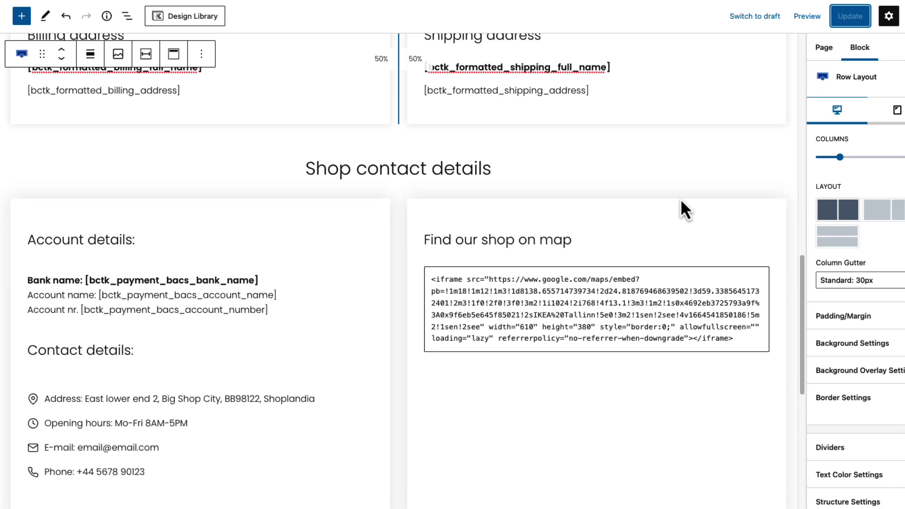
# - Examine the "Shop contact details" section: its bank account shortcodes, contact details icon list and embedded shop map
pyautogui.scroll(-1, 680, 199)
pyautogui.click(467, 122)
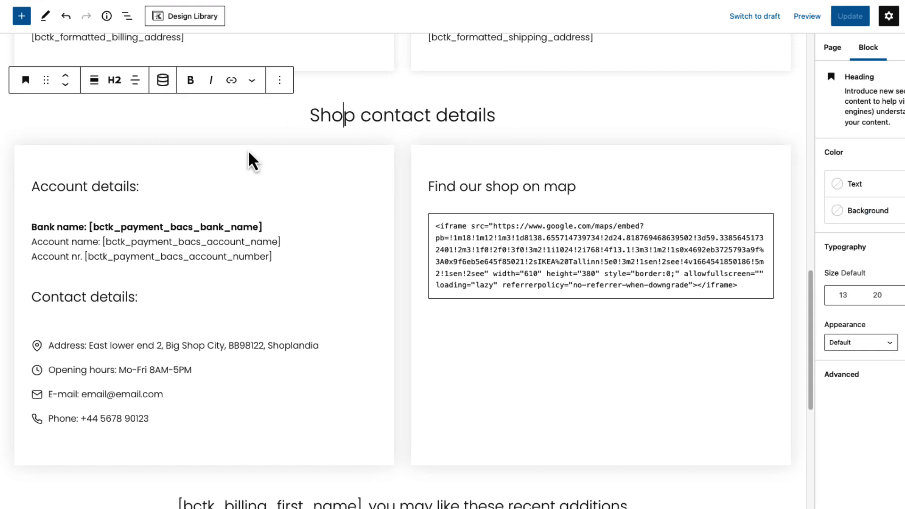
pyautogui.click(399, 161)
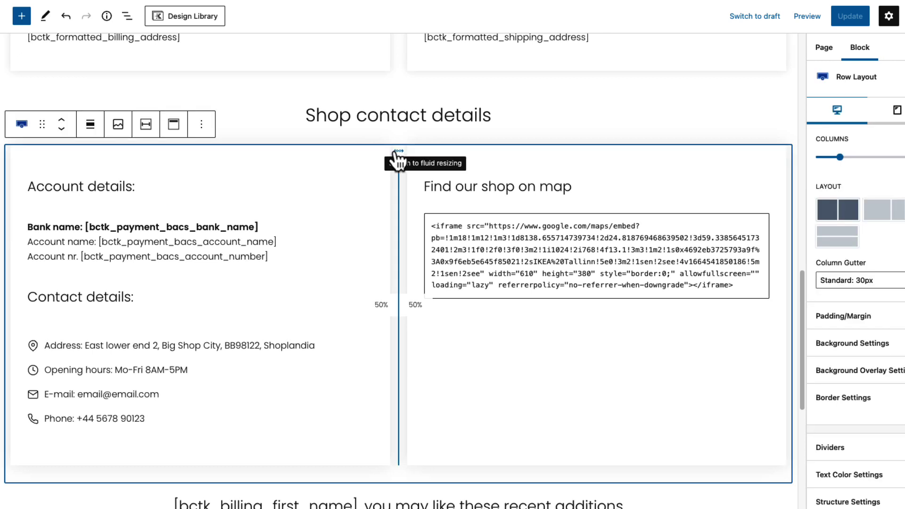
pyautogui.click(114, 186)
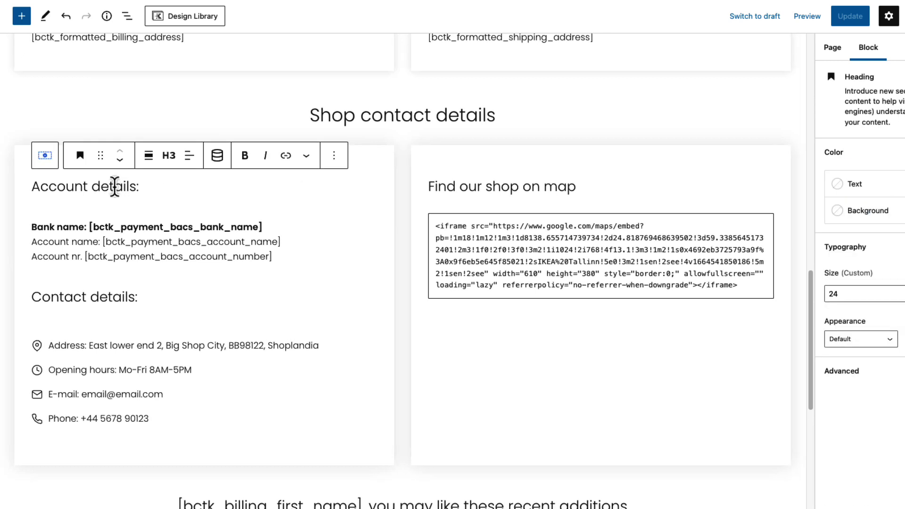
pyautogui.click(28, 227)
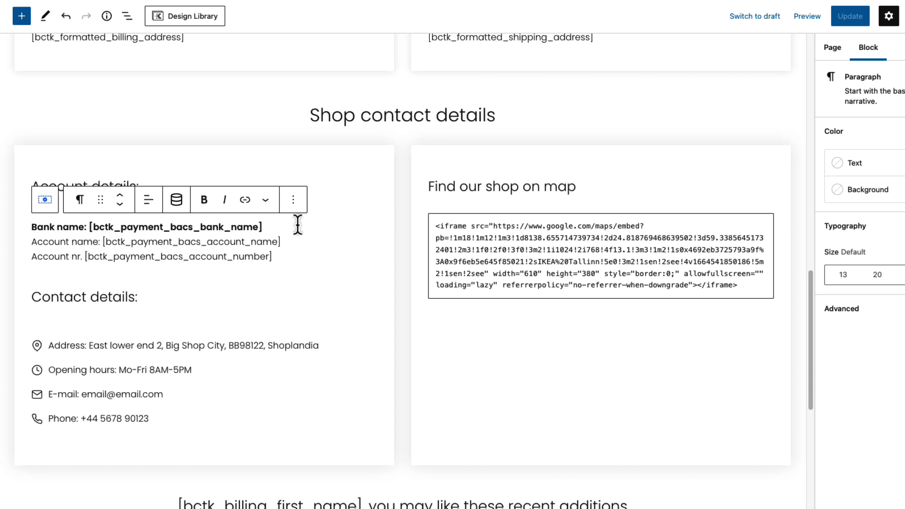
pyautogui.moveTo(139, 299); pyautogui.dragTo(24, 297)
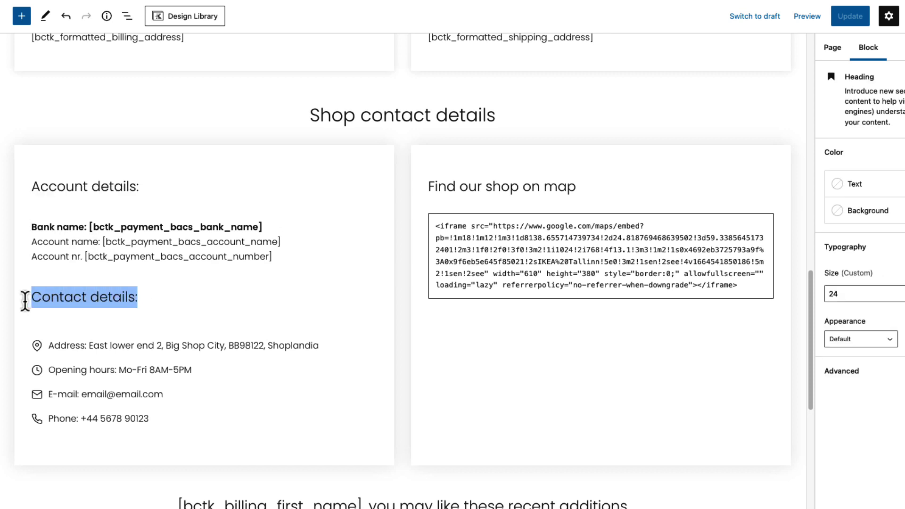
pyautogui.scroll(-1, 107, 288)
pyautogui.click(215, 333)
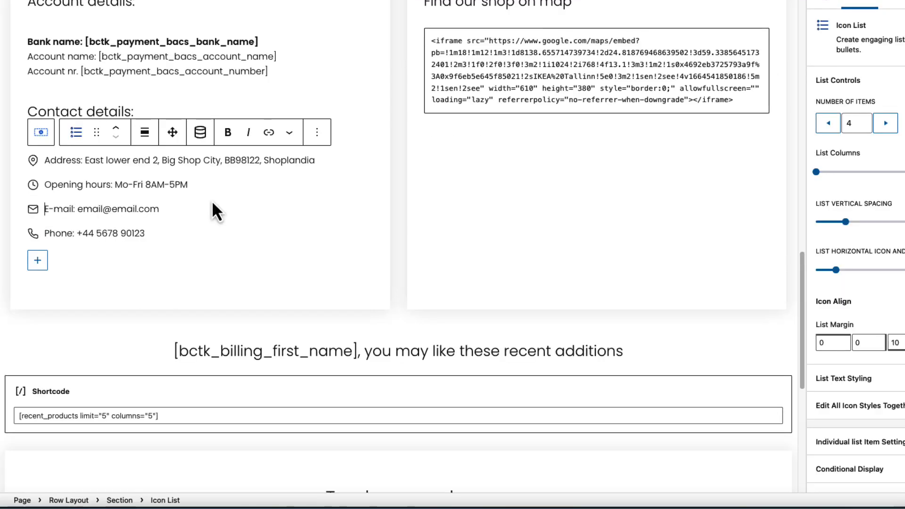
pyautogui.scroll(3, 565, 187)
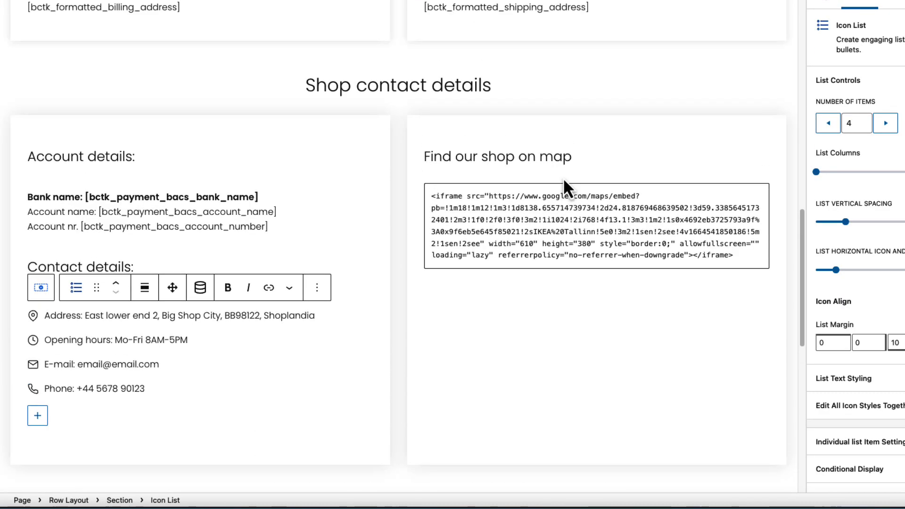
pyautogui.click(573, 155)
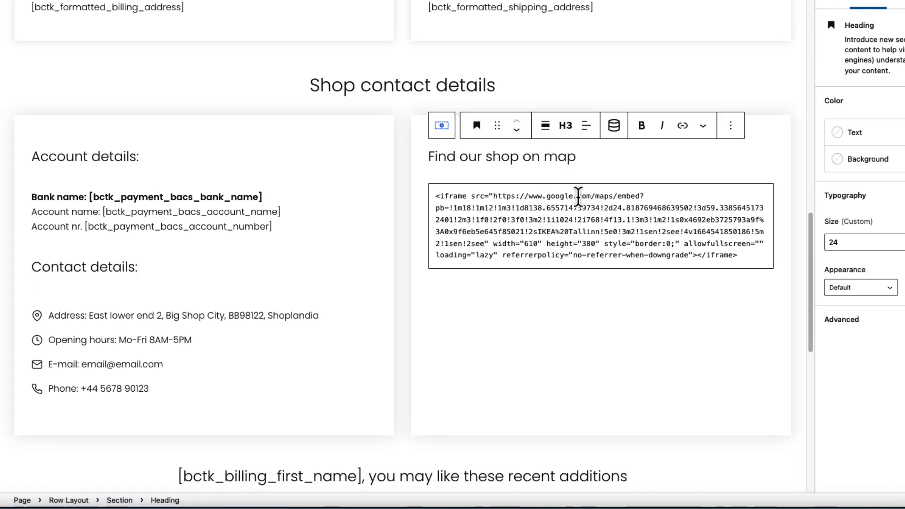
# - Replace the embedded HTML map under the "Find our shop on map" heading with a Google Maps block for the location "ikea"
pyautogui.click(676, 197)
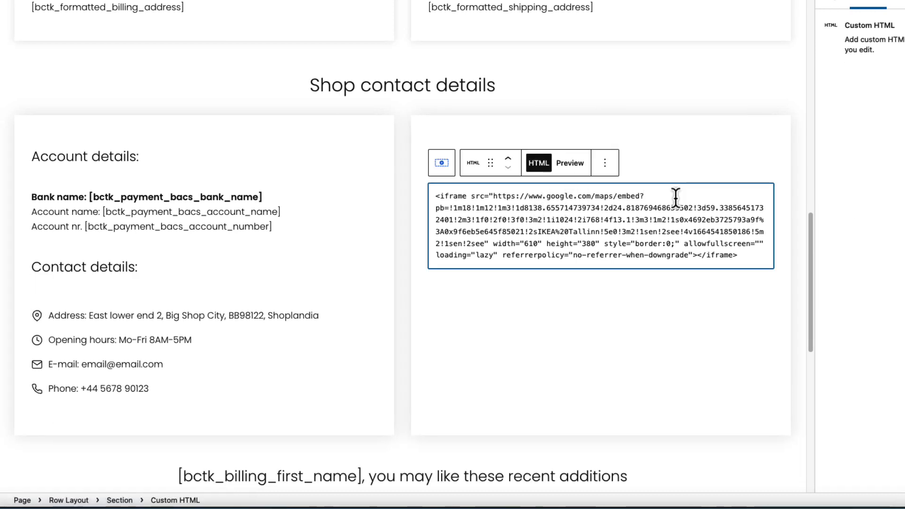
pyautogui.click(642, 158)
pyautogui.press('Return')
pyautogui.write('/map')
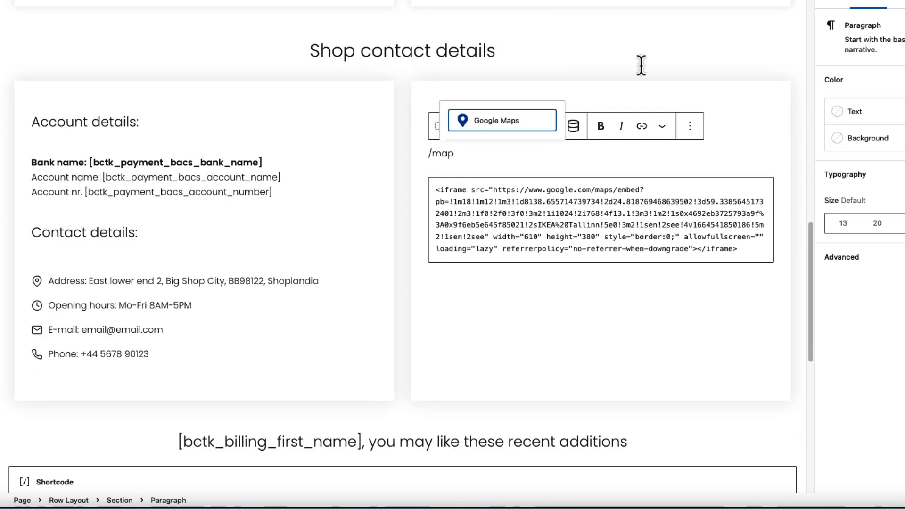
pyautogui.click(495, 121)
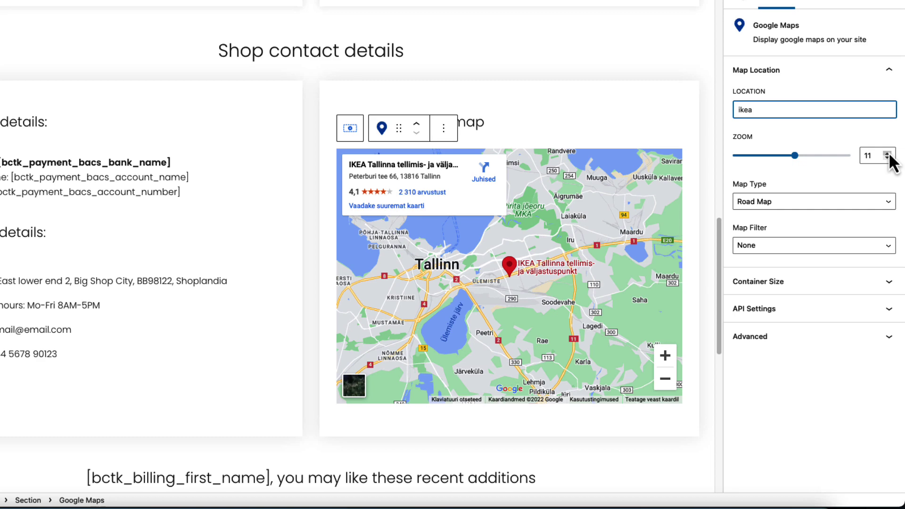
# - Set the Google Maps block's zoom to 15 and its container height to 380 px
pyautogui.click(889, 154)
pyautogui.click(889, 154)
pyautogui.click(889, 154)
pyautogui.click(888, 153)
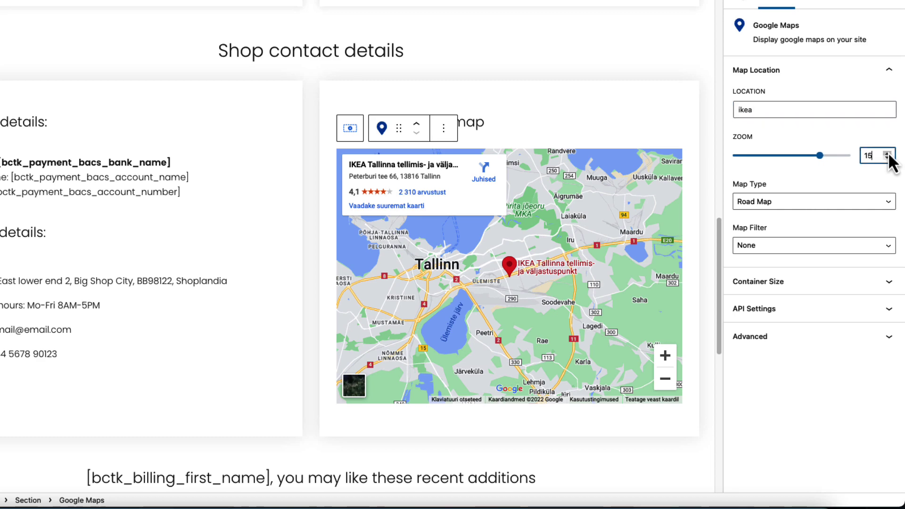
pyautogui.click(797, 281)
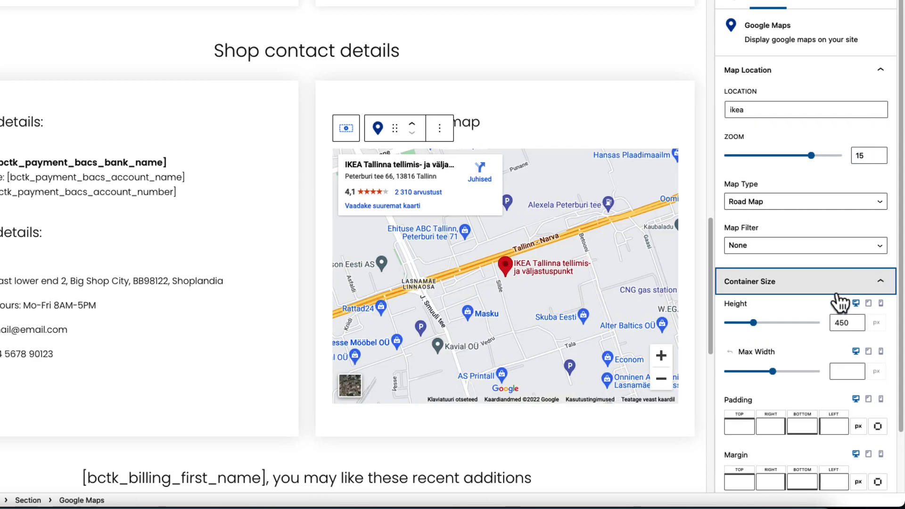
pyautogui.moveTo(849, 322); pyautogui.dragTo(826, 322)
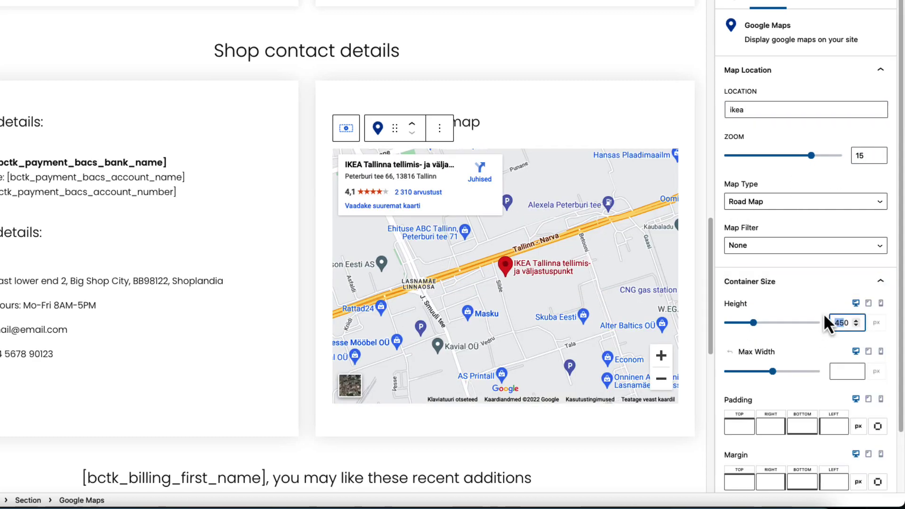
pyautogui.write('380')
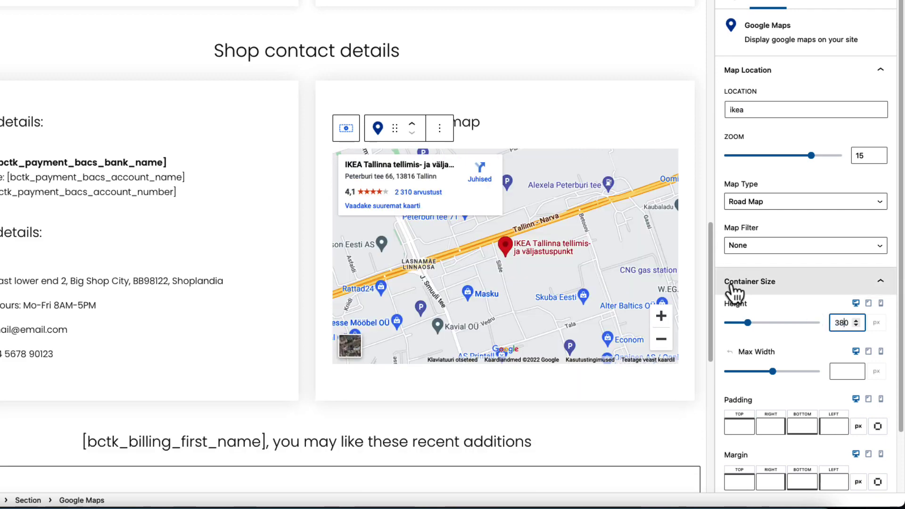
pyautogui.scroll(-2, 734, 294)
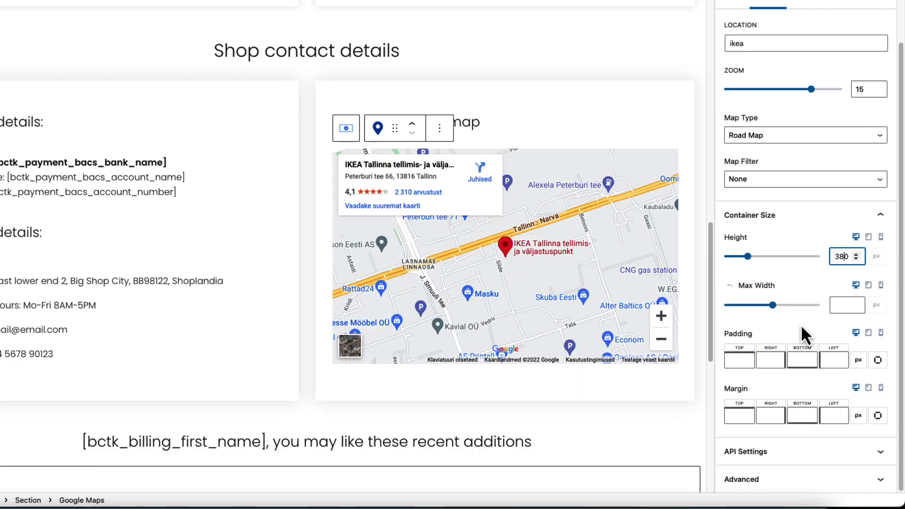
# - Examine the recent additions heading, the limit and columns values of its recent_products shortcode, and the "Track your order" section's woocommerce_order_tracking shortcode
pyautogui.scroll(-6, 485, 375)
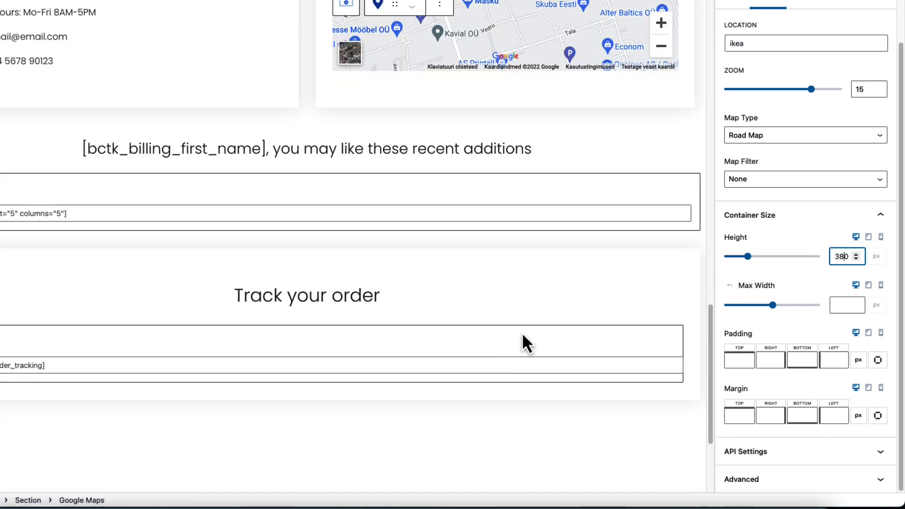
pyautogui.moveTo(529, 233)
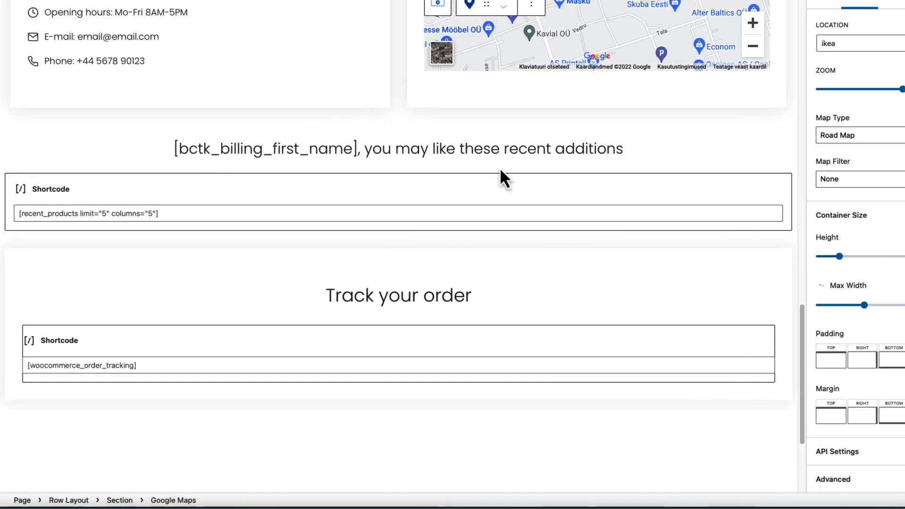
pyautogui.click(414, 150)
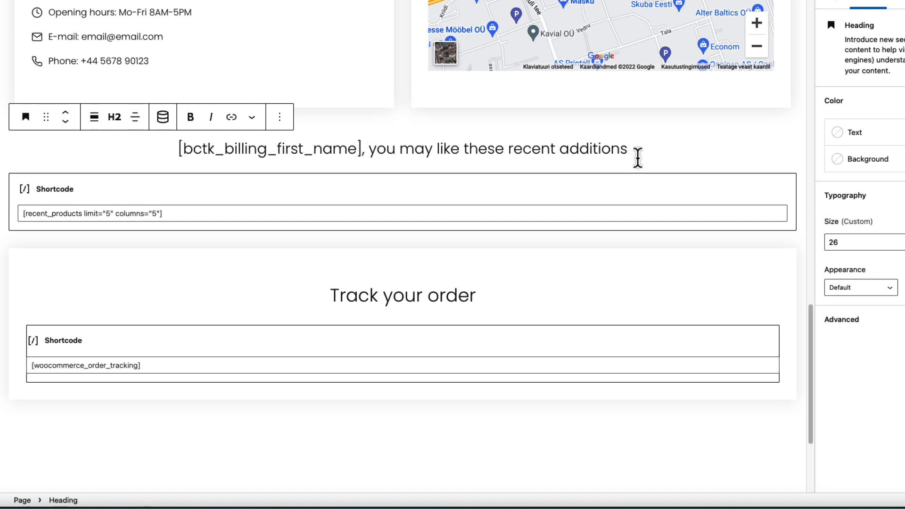
pyautogui.moveTo(182, 213); pyautogui.dragTo(10, 217)
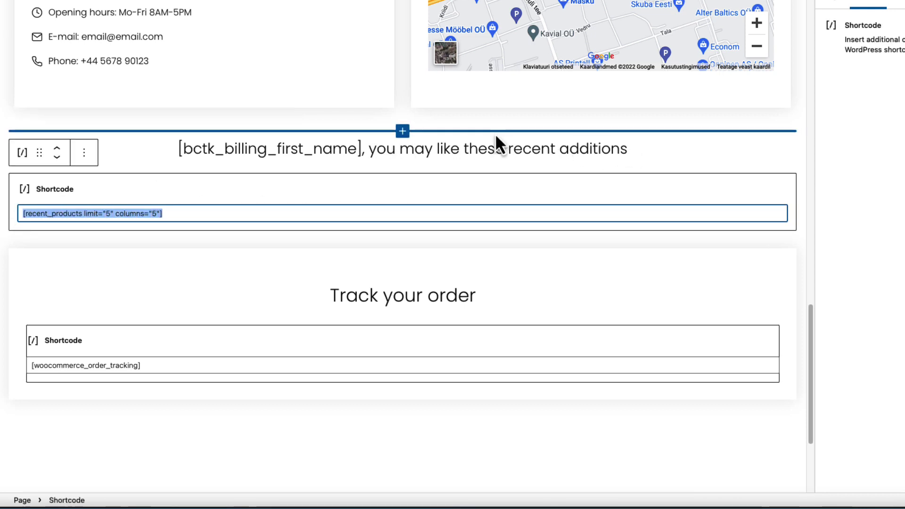
pyautogui.click(96, 216)
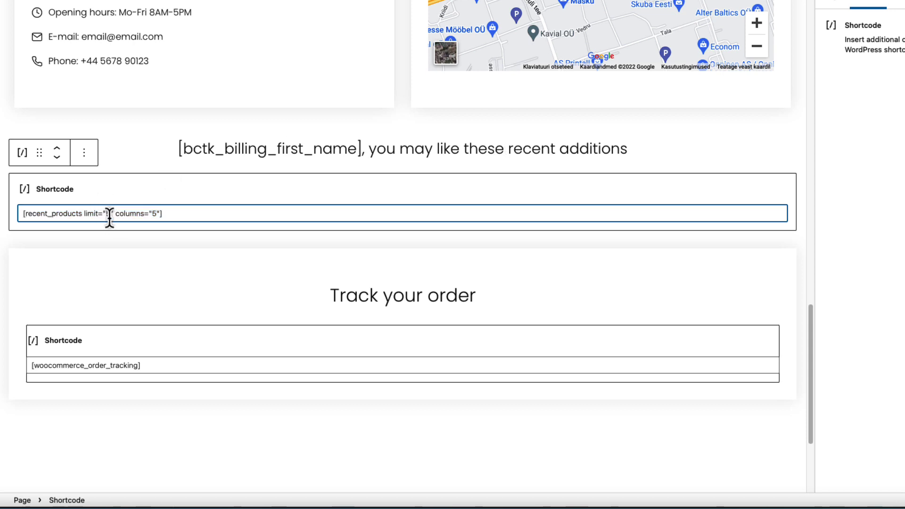
pyautogui.doubleClick(154, 214)
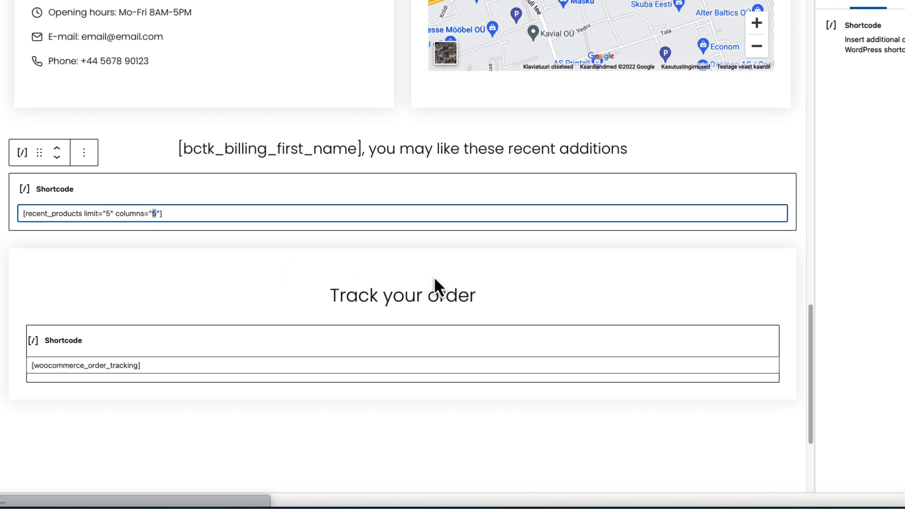
pyautogui.click(537, 255)
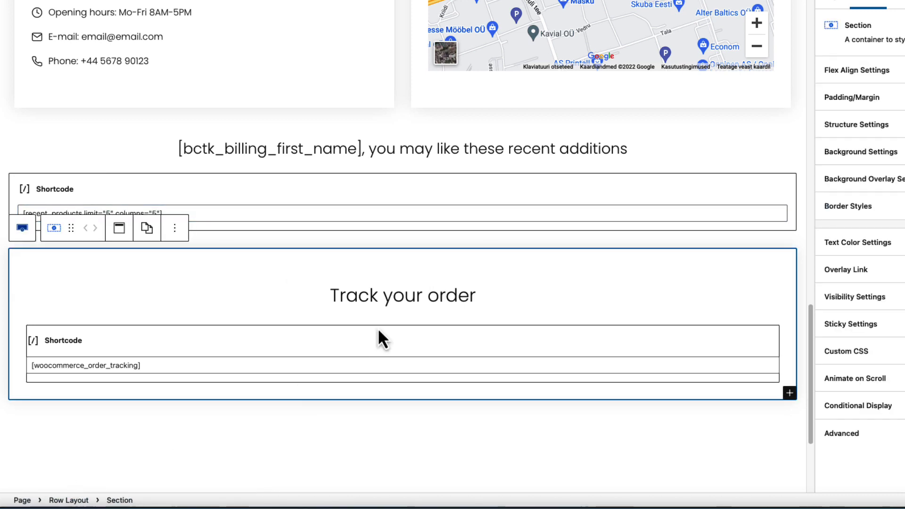
pyautogui.click(388, 297)
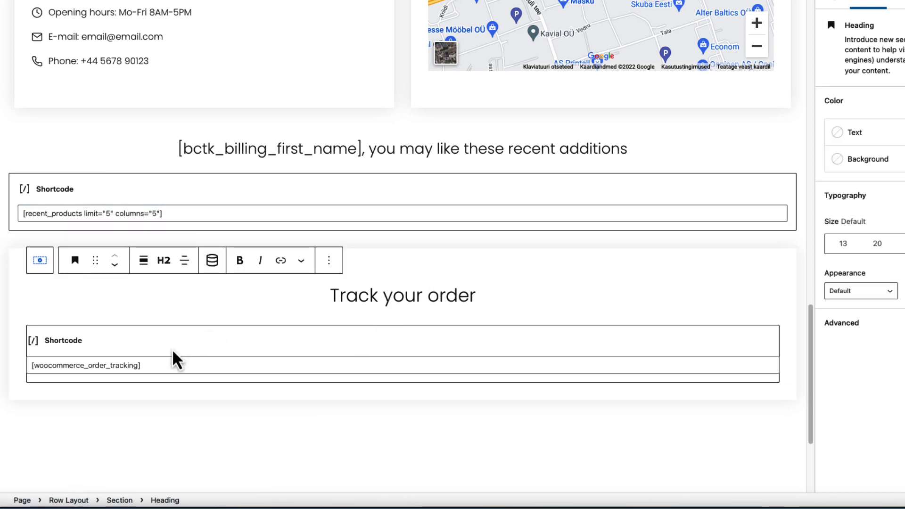
pyautogui.moveTo(168, 366); pyautogui.dragTo(29, 367)
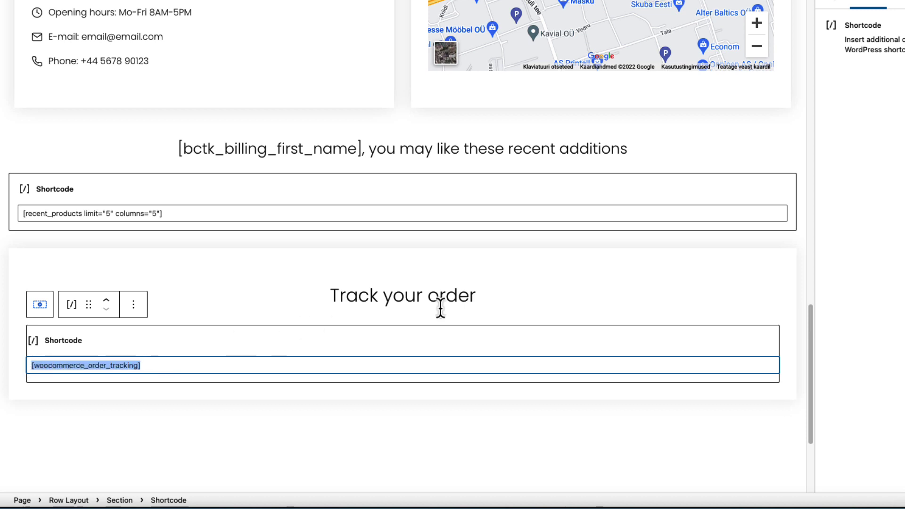
# - Insert a Fluent Forms block with the "Event registration" form under the "Track your order" heading and update the page
pyautogui.click(487, 298)
pyautogui.press('Return')
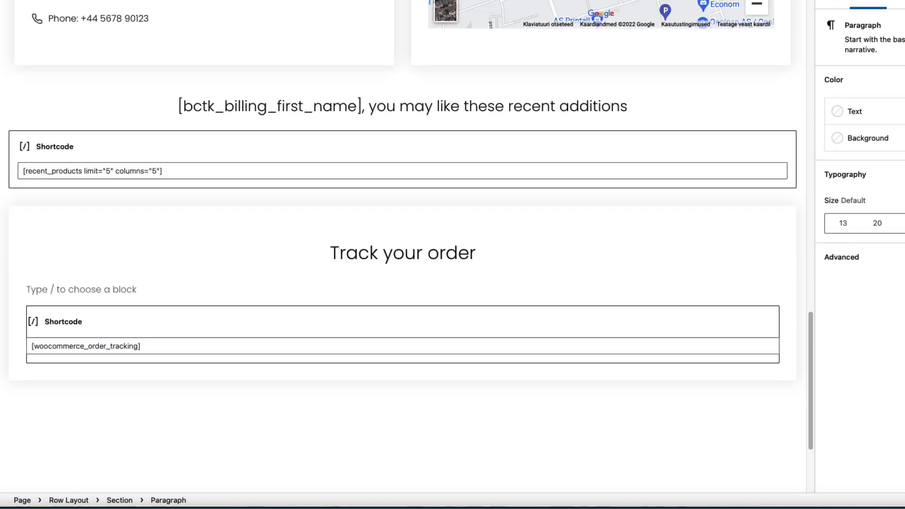
pyautogui.write('/fluen')
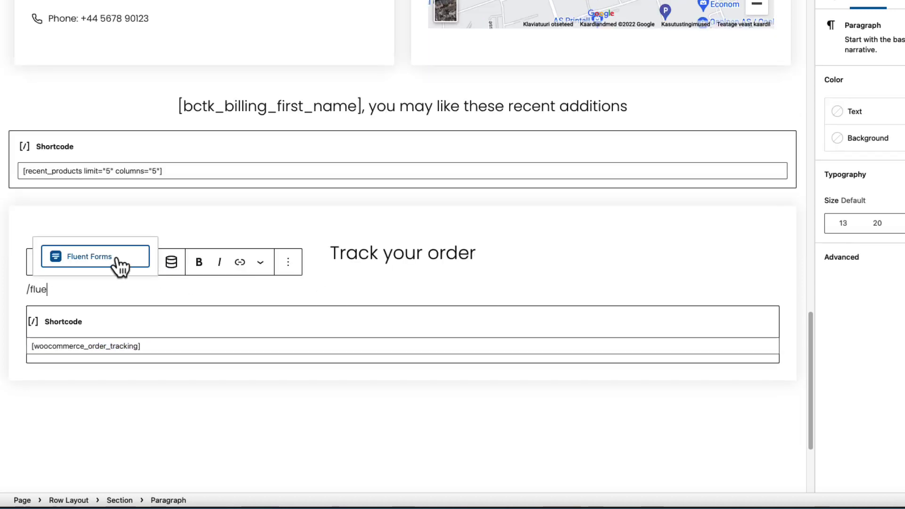
pyautogui.click(118, 258)
pyautogui.click(108, 374)
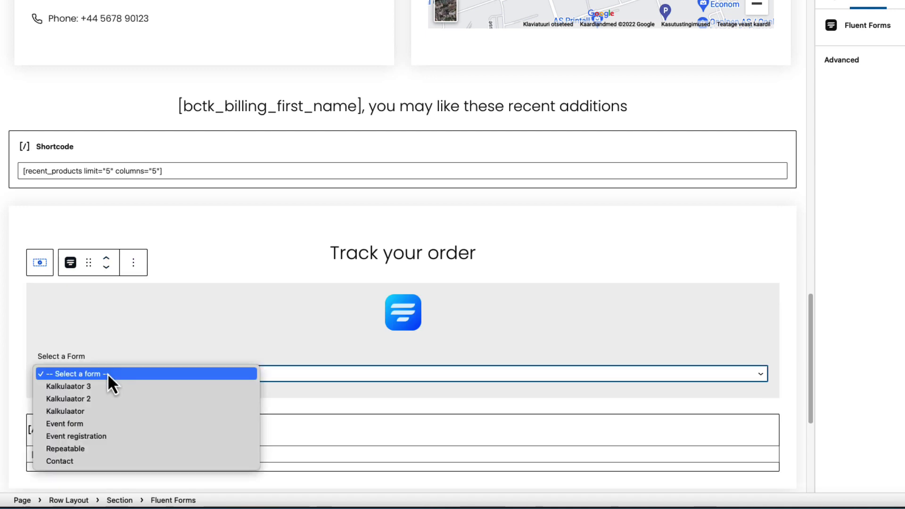
pyautogui.click(81, 437)
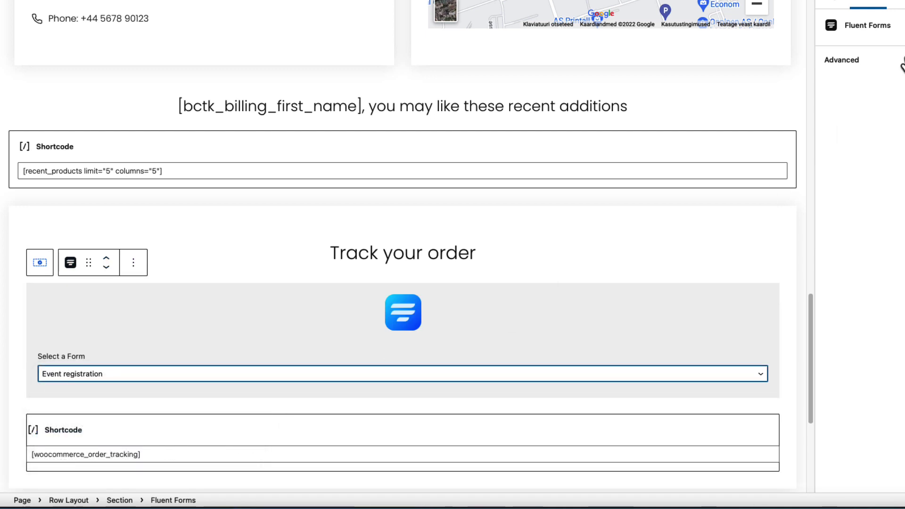
pyautogui.hotkey('ctrl', 's')
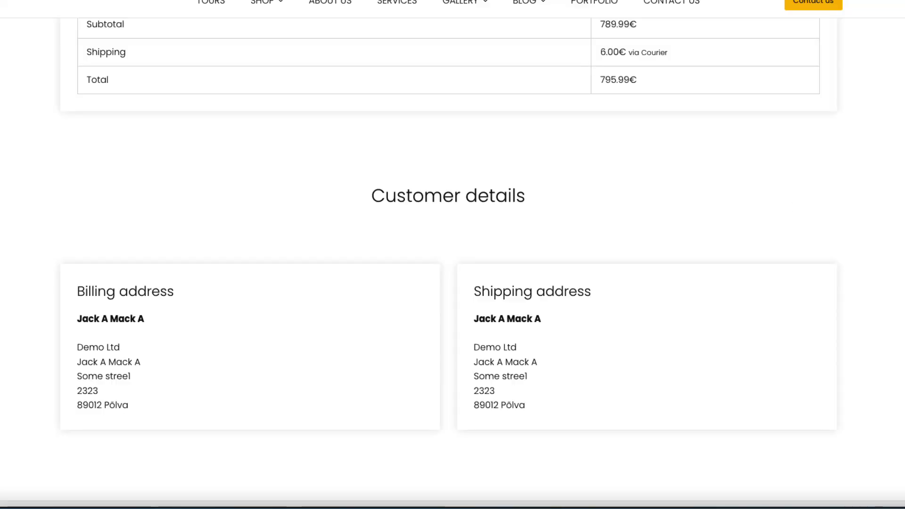
# - Check the shop contact details, map, recent products and event registration form on the reloaded live thank you page
pyautogui.scroll(-1, 278, 196)
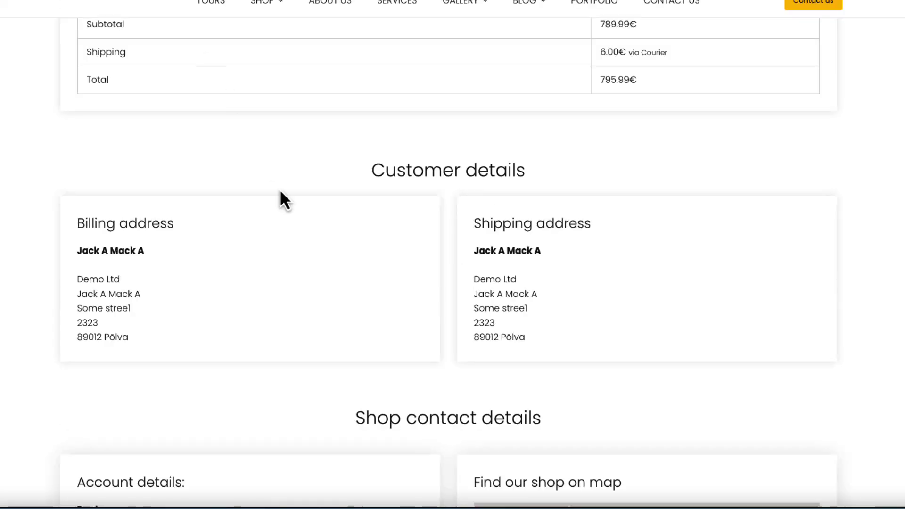
pyautogui.scroll(-5, 321, 196)
pyautogui.scroll(-8, 321, 197)
pyautogui.scroll(4, 320, 203)
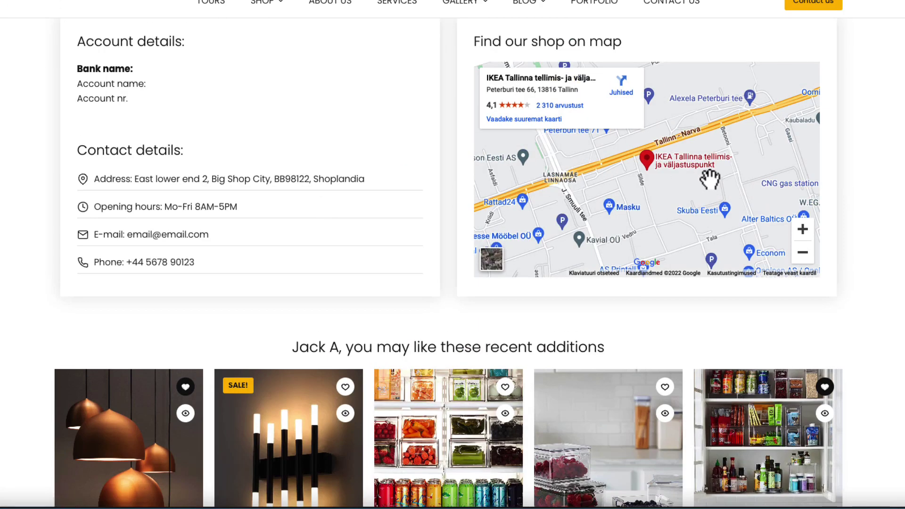
pyautogui.scroll(-6, 560, 243)
pyautogui.scroll(-3, 507, 242)
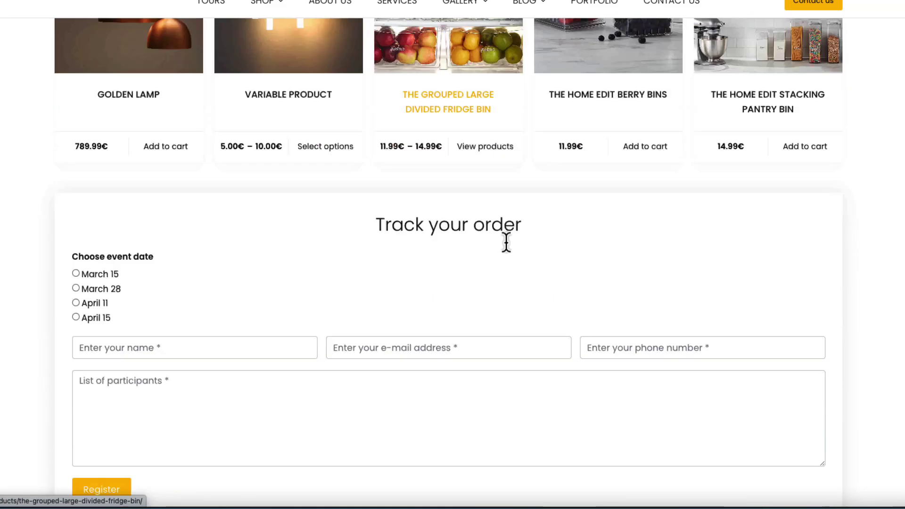
pyautogui.moveTo(174, 294); pyautogui.dragTo(64, 230)
pyautogui.scroll(-3, 313, 261)
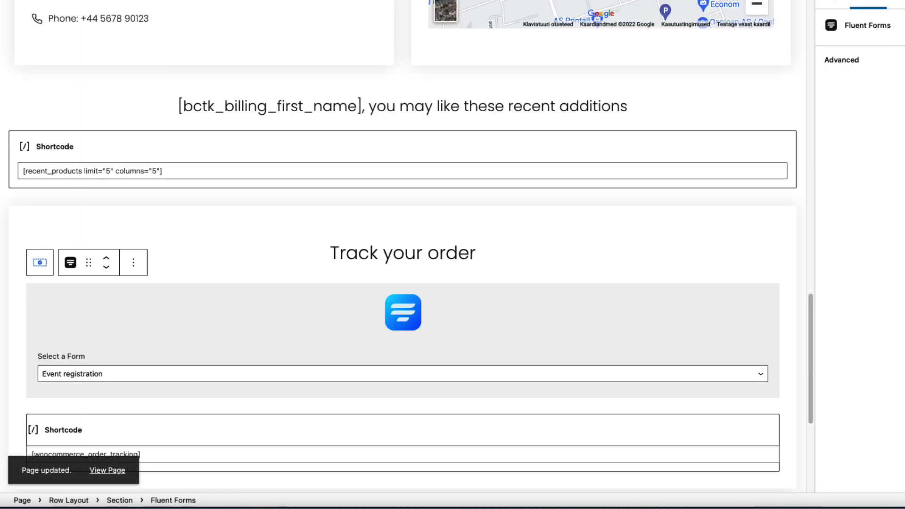
# - Delete the Fluent Forms block from the "Track your order" section and update the page
pyautogui.scroll(-3, 332, 250)
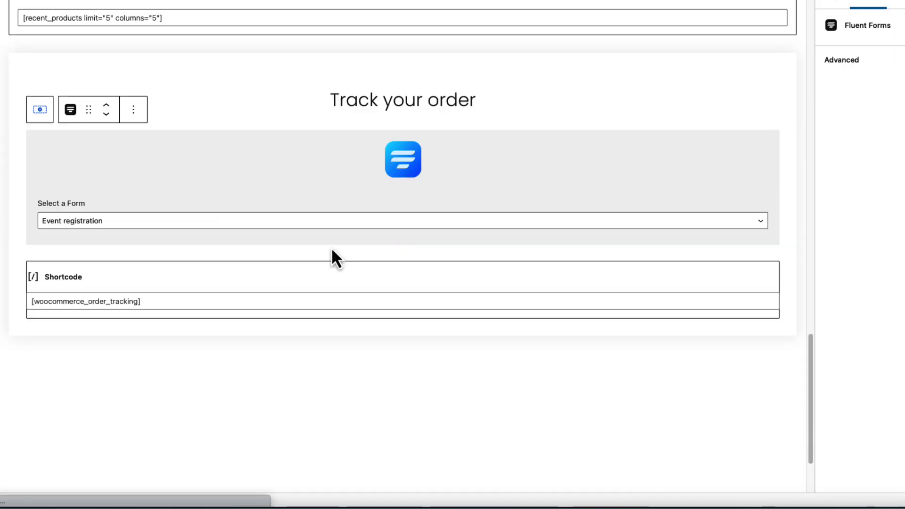
pyautogui.press('BackSpace')
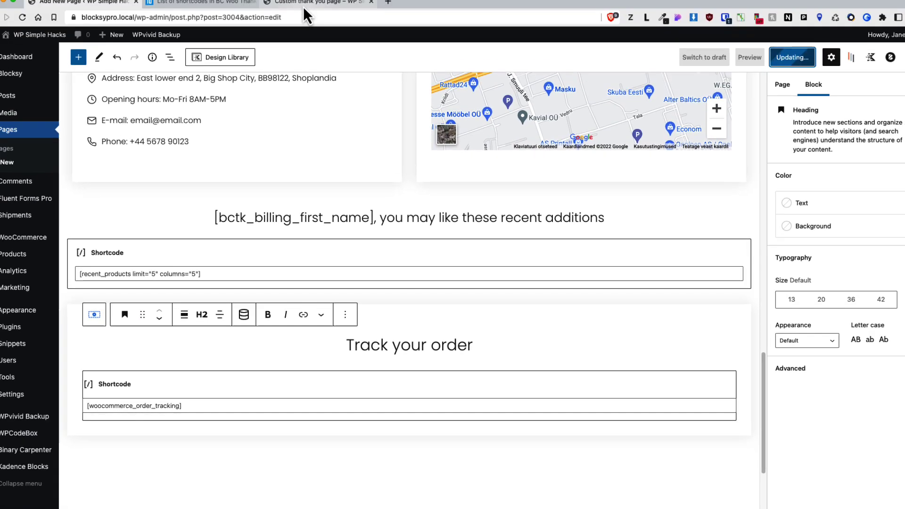
# - Reload the live thank you page and check its sections down to the "Track your order" form
pyautogui.click(302, 4)
pyautogui.click(22, 19)
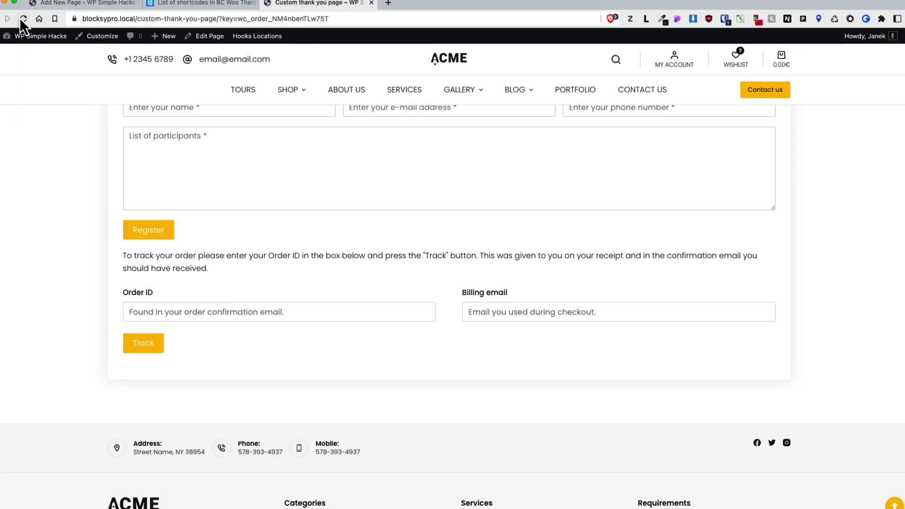
pyautogui.scroll(-15, 314, 302)
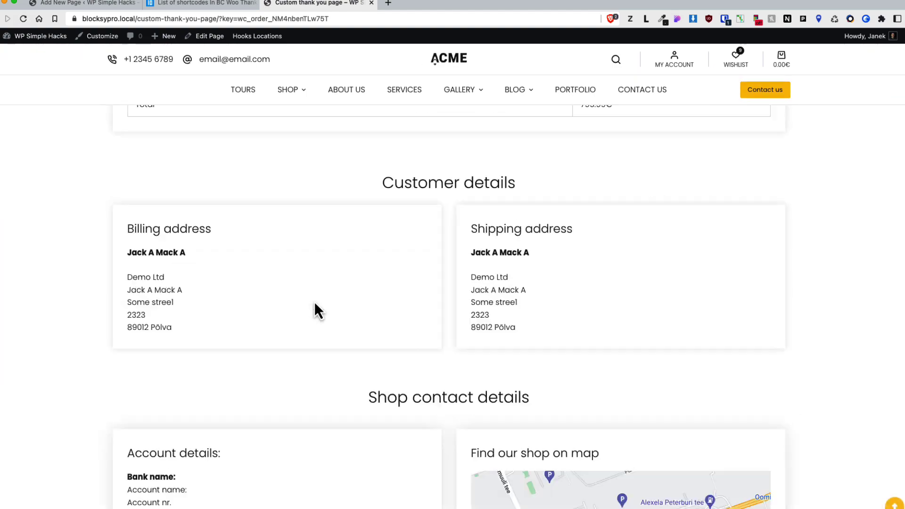
pyautogui.scroll(-12, 315, 304)
pyautogui.scroll(4, 315, 305)
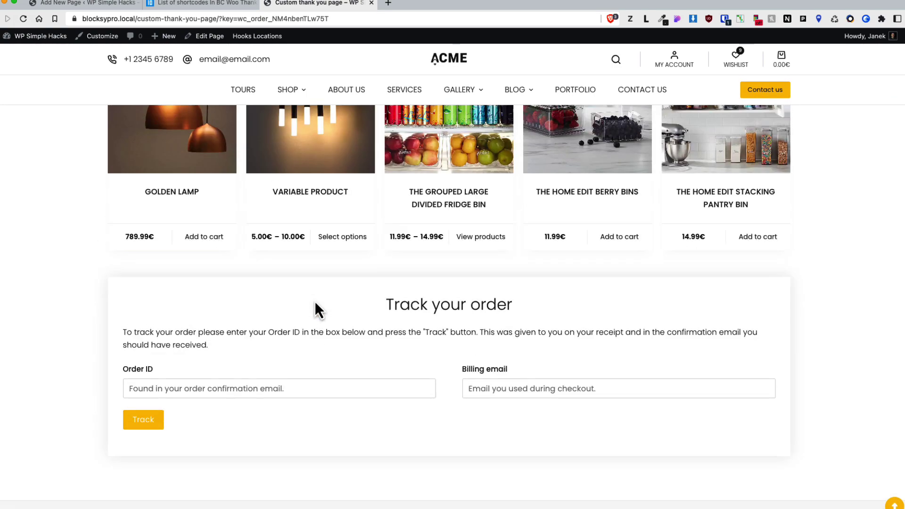